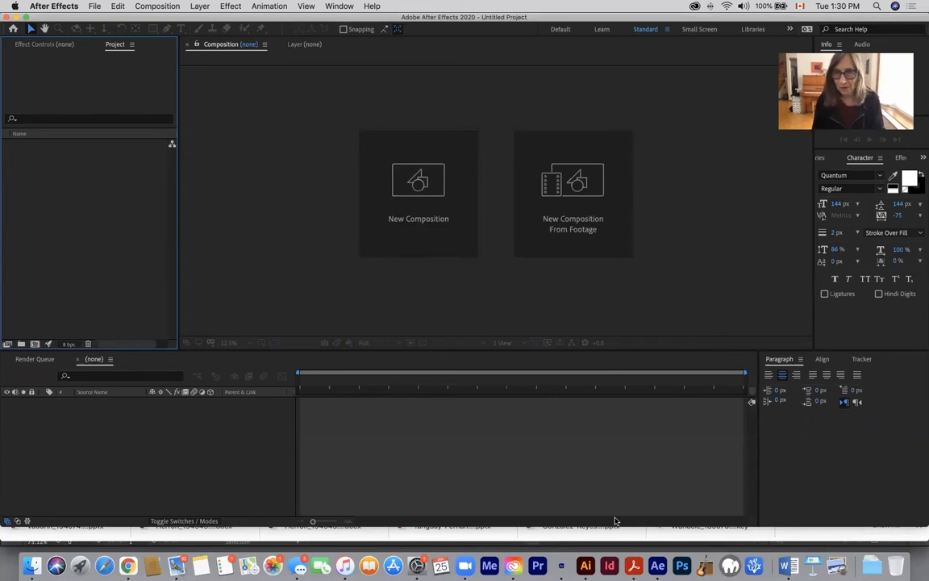
# Switch to Acrobat to read the composition setup instructions in the Animation Presets PDF, and return to After Effects
pyautogui.click(634, 567)
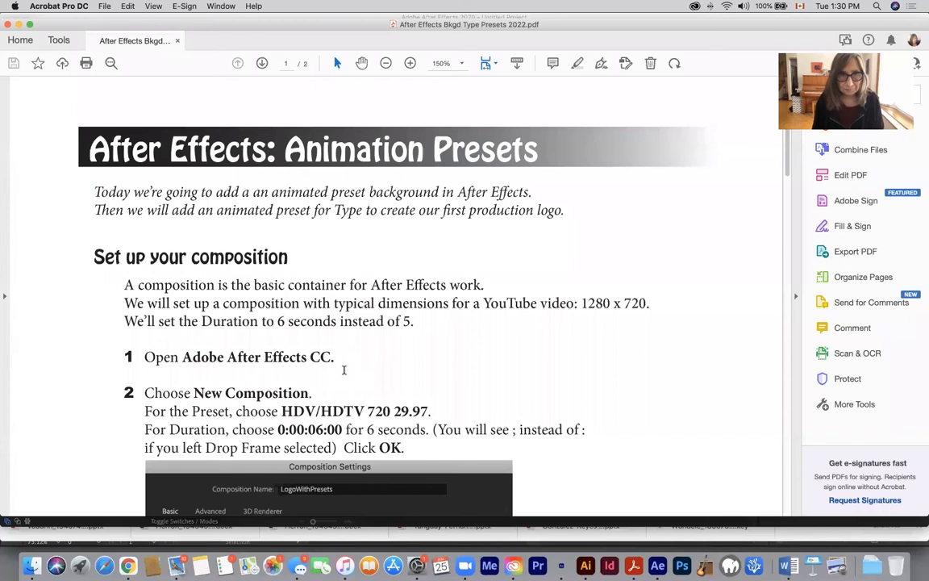
pyautogui.scroll(-3, 344, 369)
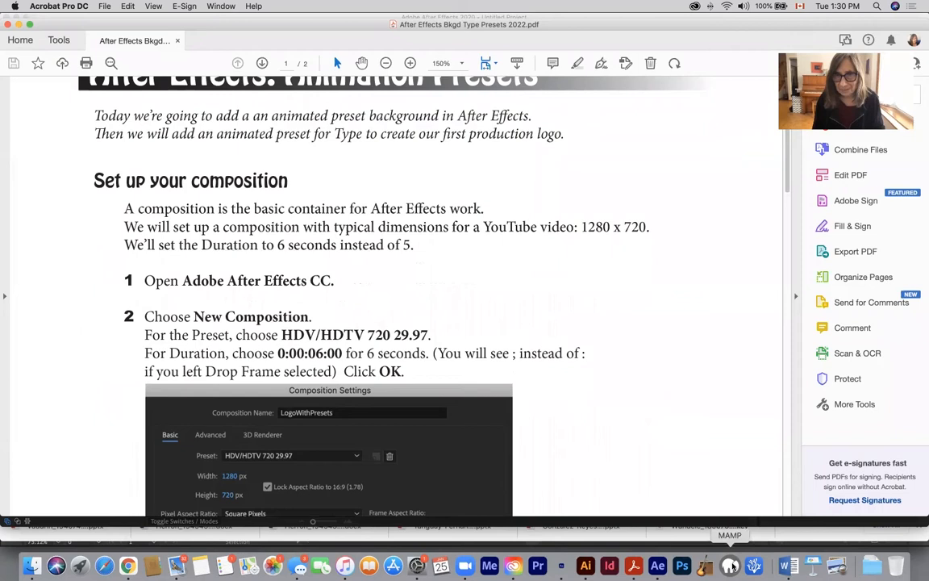
pyautogui.click(658, 564)
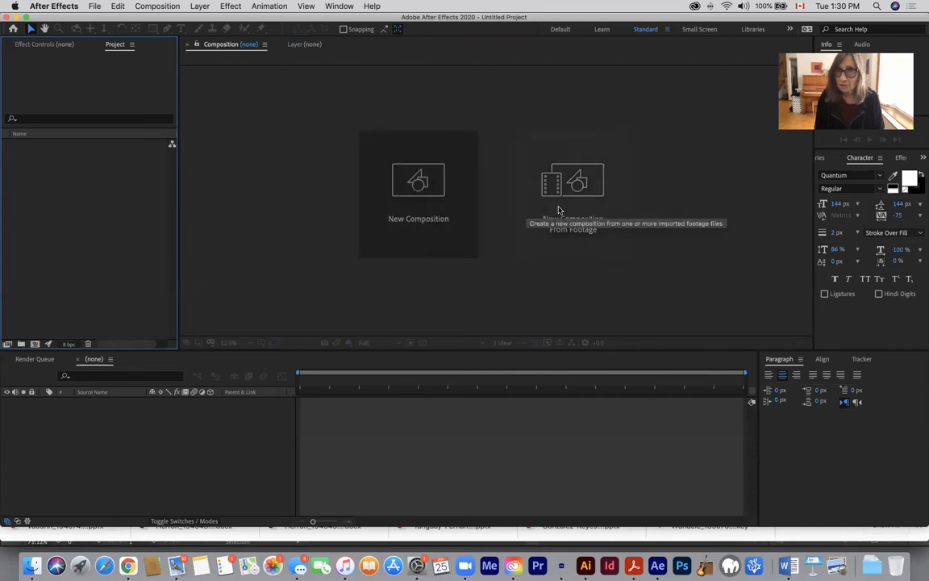
# Start a new composition using the HDV/HDTV 720 29.97 preset and Full resolution
pyautogui.click(415, 191)
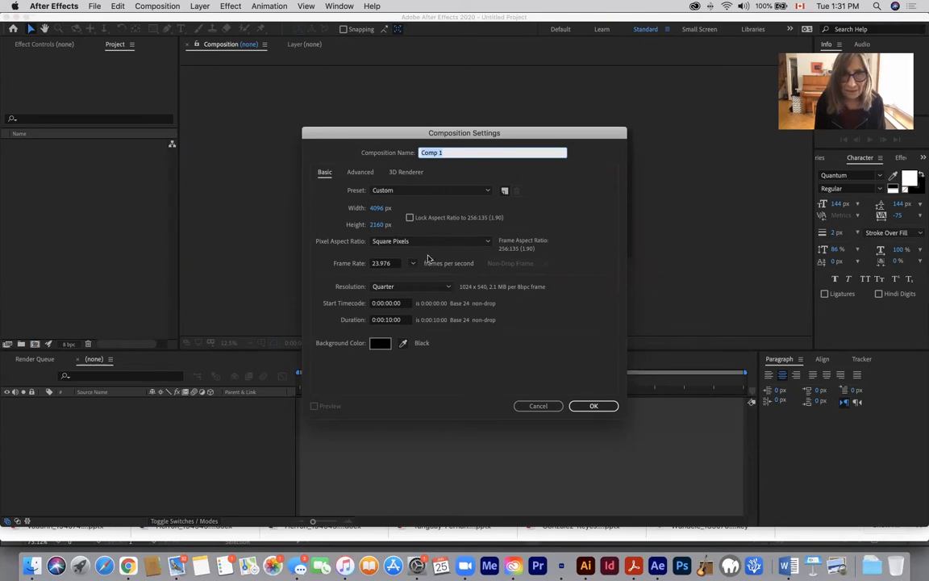
pyautogui.click(487, 191)
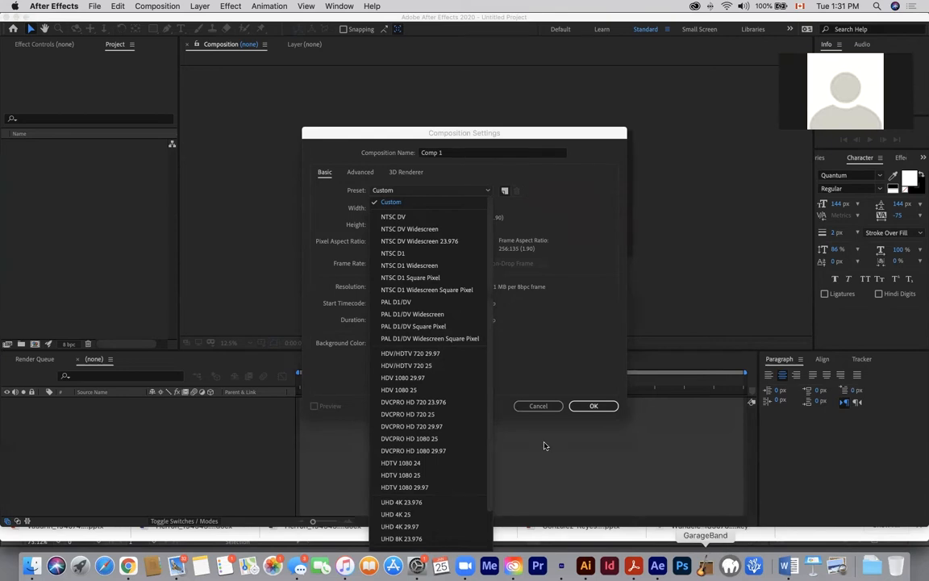
pyautogui.click(401, 355)
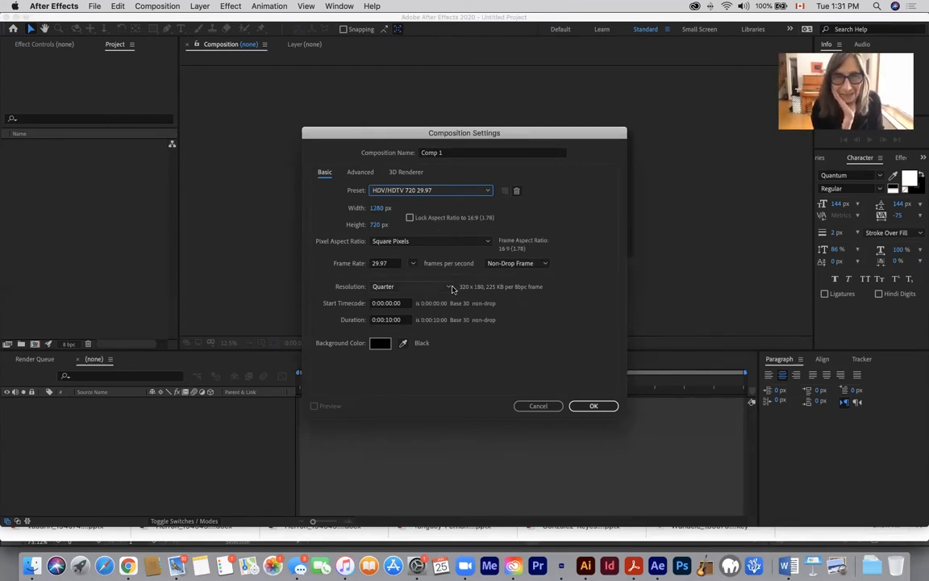
pyautogui.click(440, 287)
pyautogui.click(409, 300)
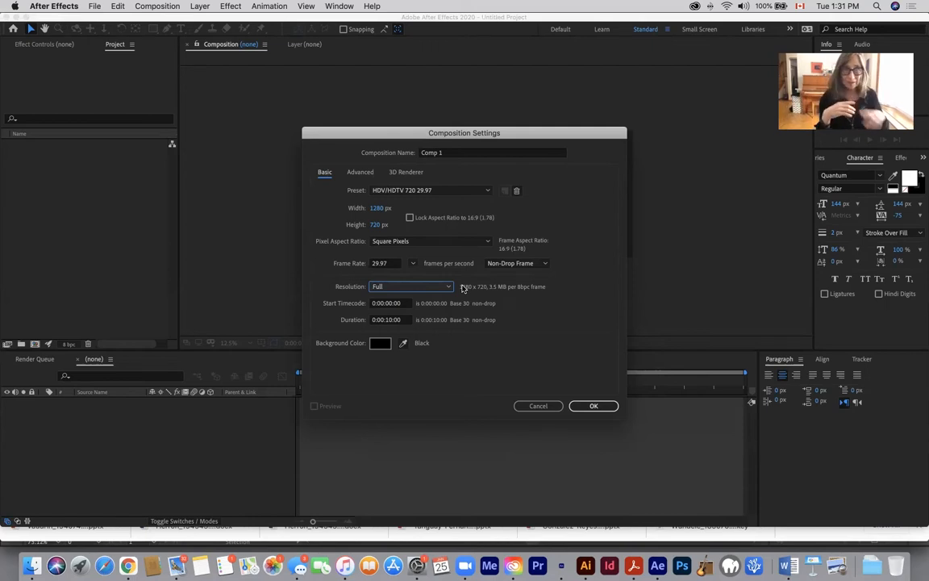
# Set the composition's duration to 0:00:06:00
pyautogui.click(388, 320)
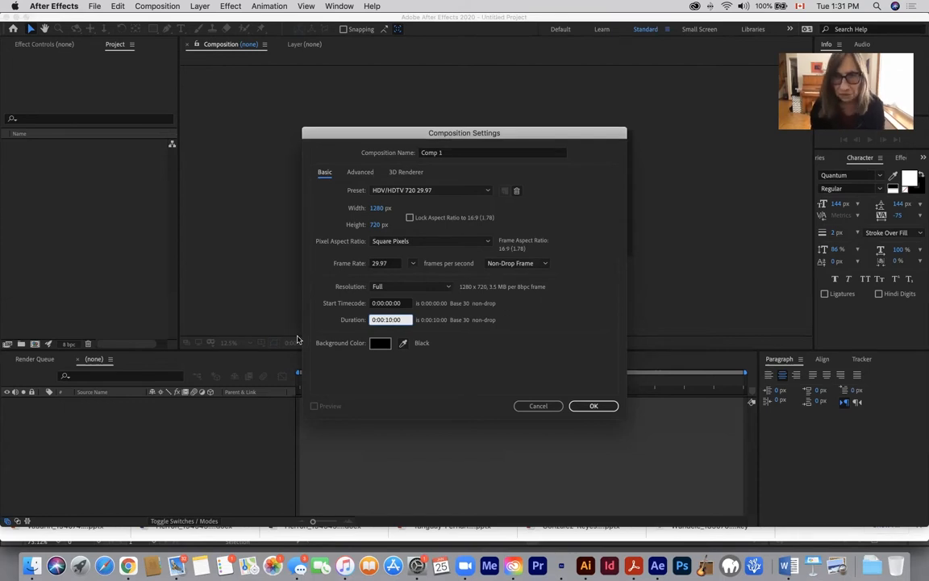
pyautogui.press('BackSpace')
pyautogui.press('BackSpace')
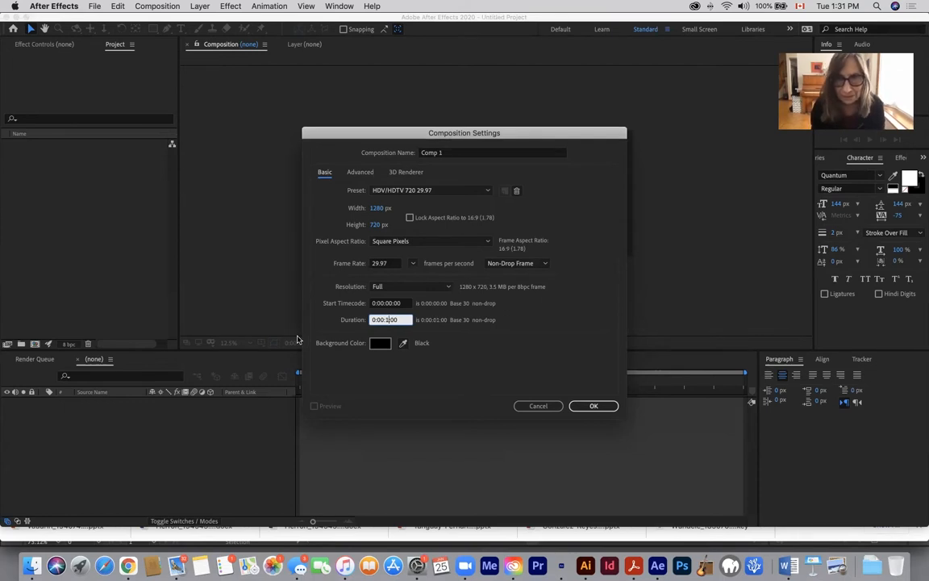
pyautogui.write('06:')
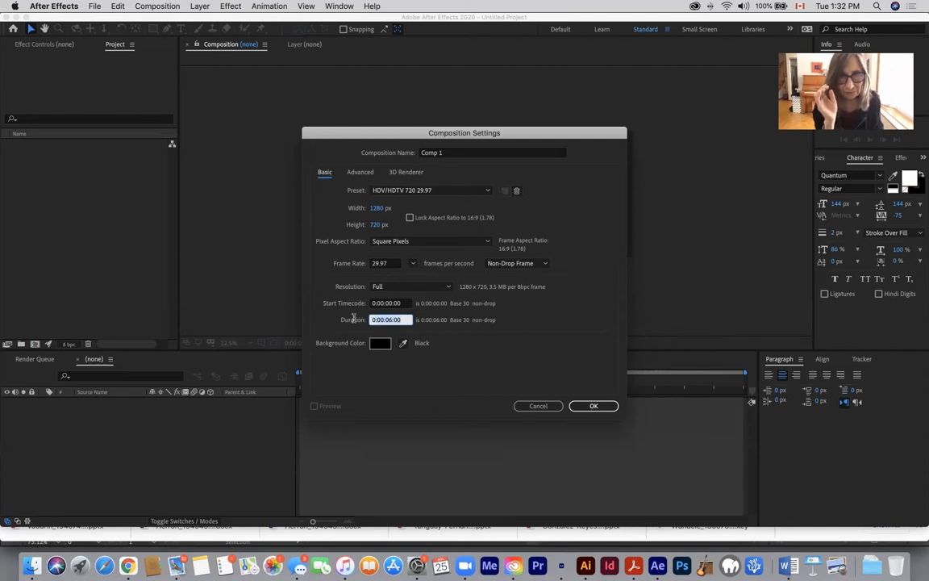
pyautogui.write('600')
pyautogui.press('Tab')
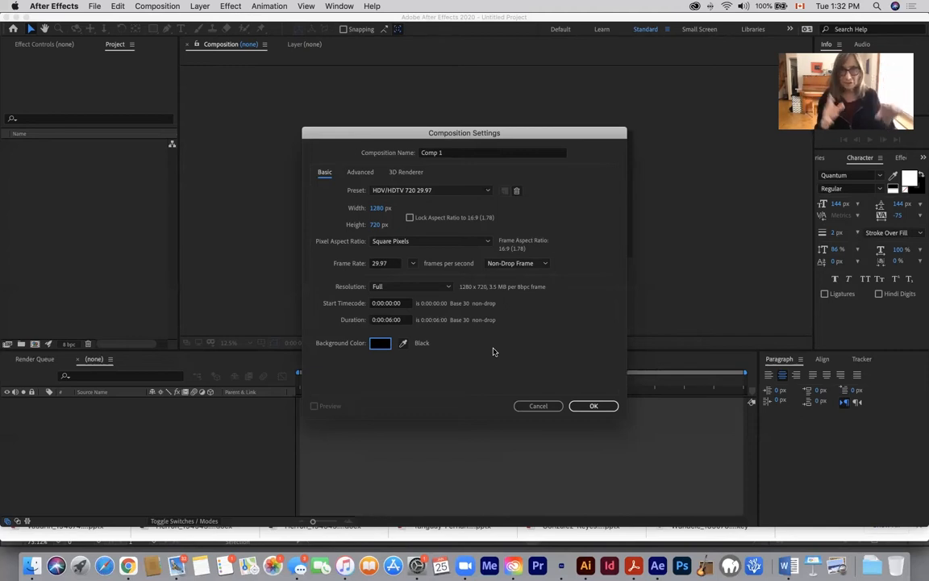
pyautogui.click(593, 407)
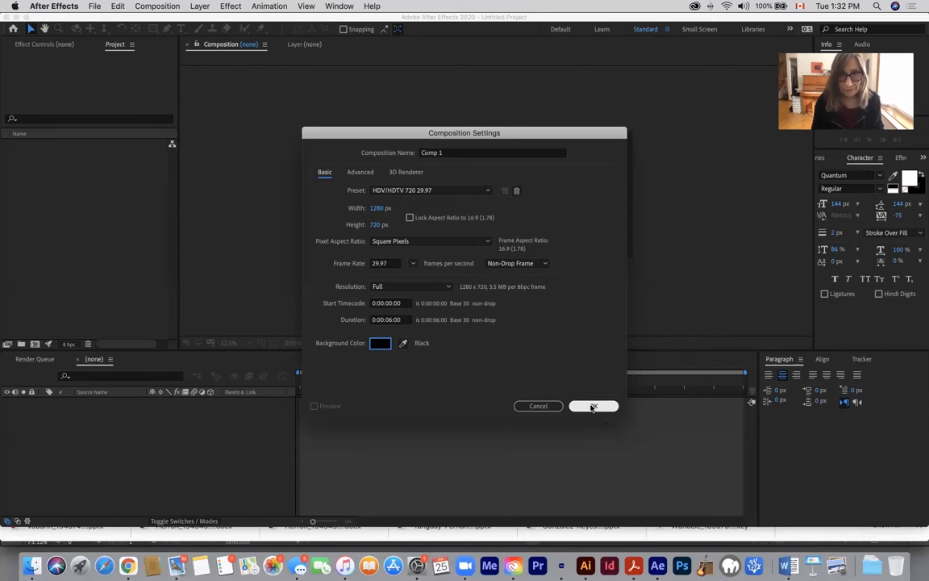
# Name the composition "Logo with Presets 2022"
pyautogui.click(447, 152)
pyautogui.moveTo(446, 153); pyautogui.dragTo(411, 152)
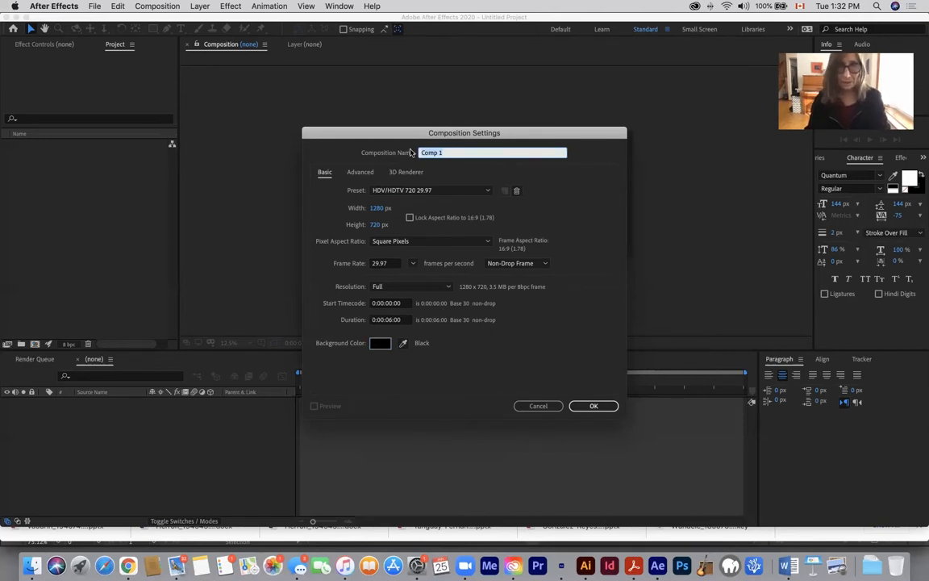
pyautogui.write('Log')
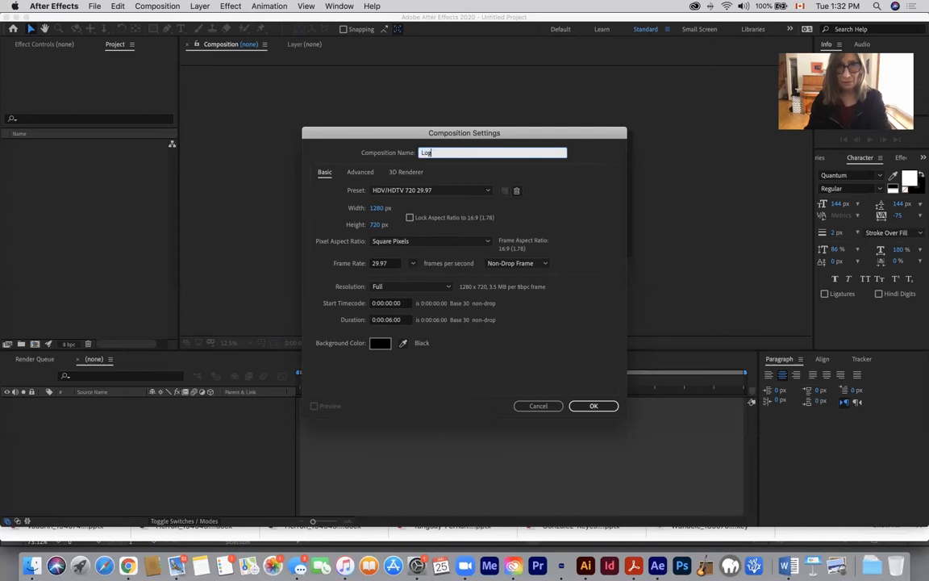
pyautogui.write('o with P')
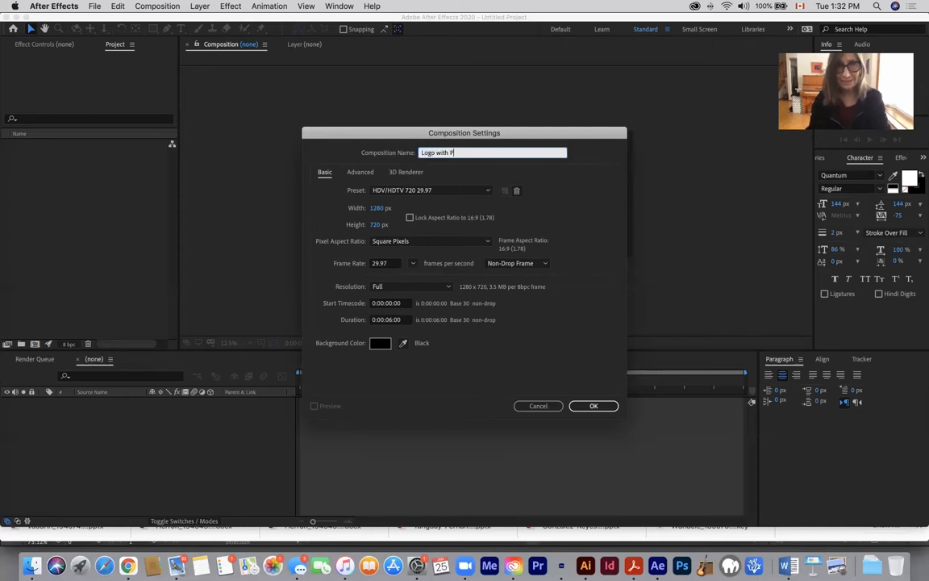
pyautogui.write('resets')
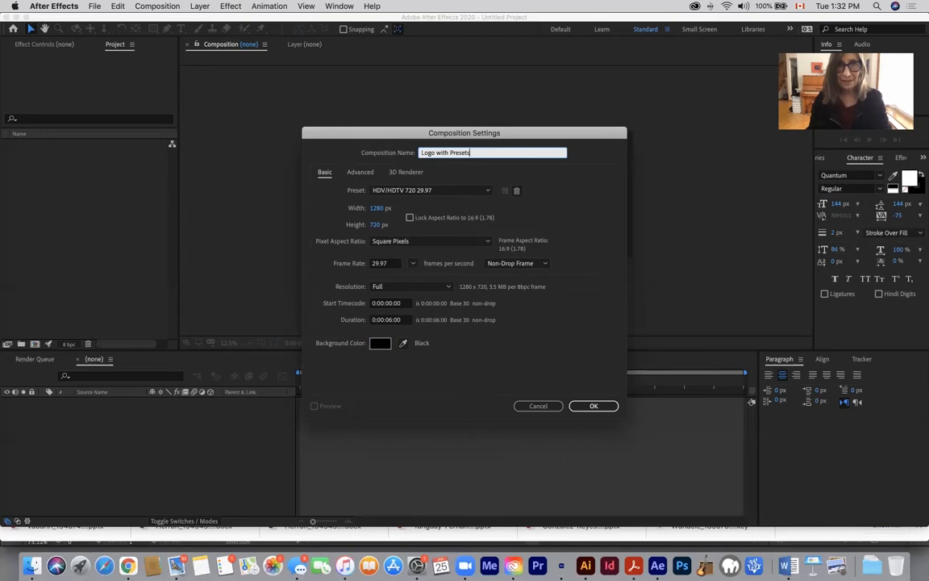
pyautogui.write(' 2022')
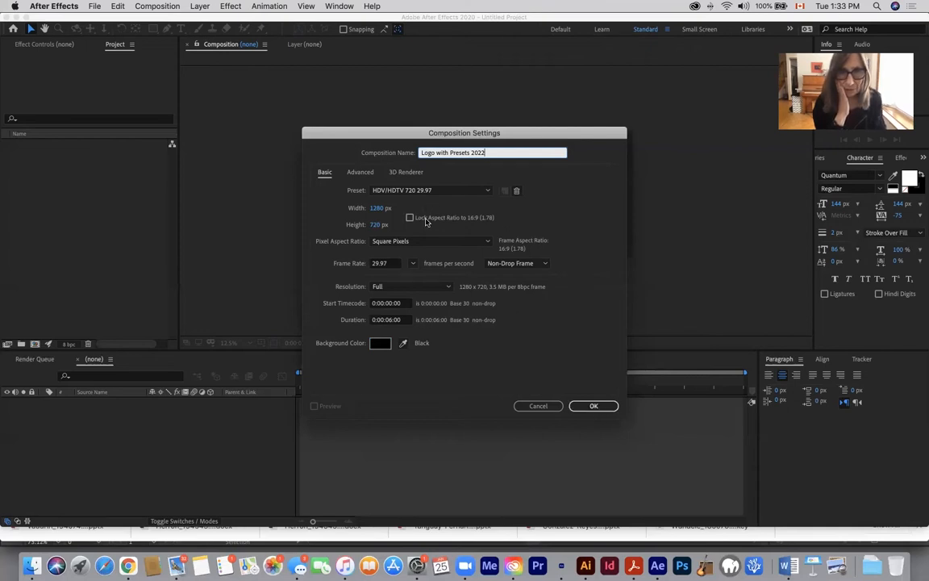
# Try the Drop Frame timecode option for the composition and set it back to Non-Drop Frame
pyautogui.click(544, 263)
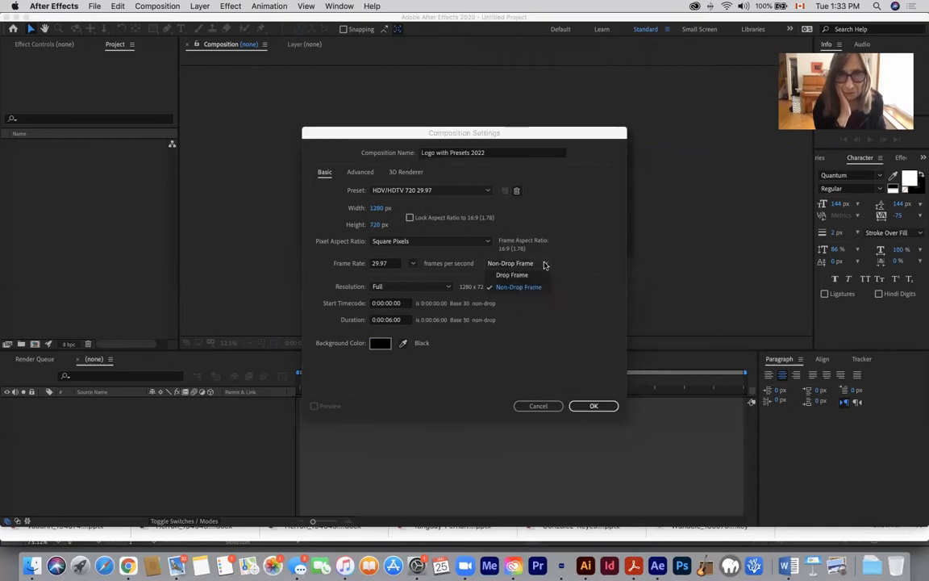
pyautogui.click(523, 275)
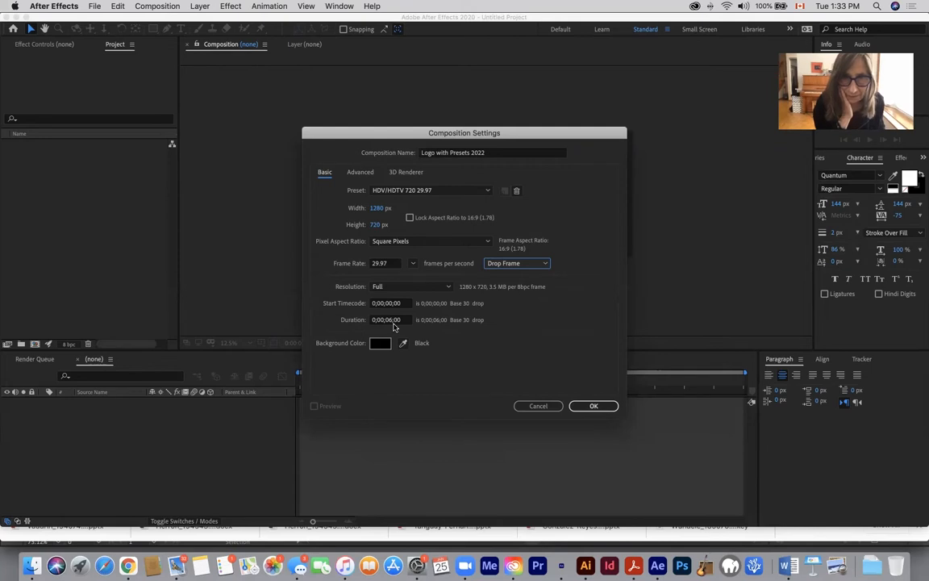
pyautogui.click(544, 265)
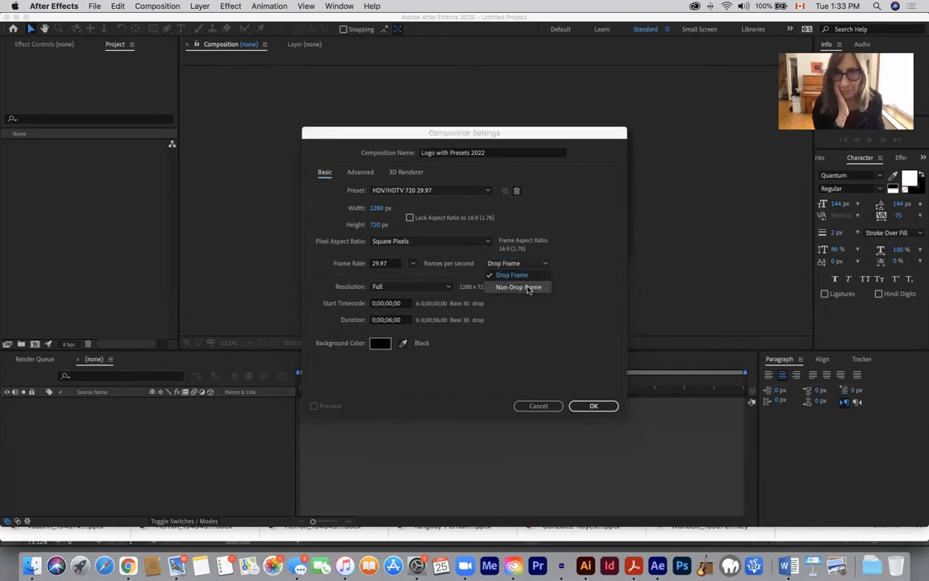
pyautogui.click(528, 288)
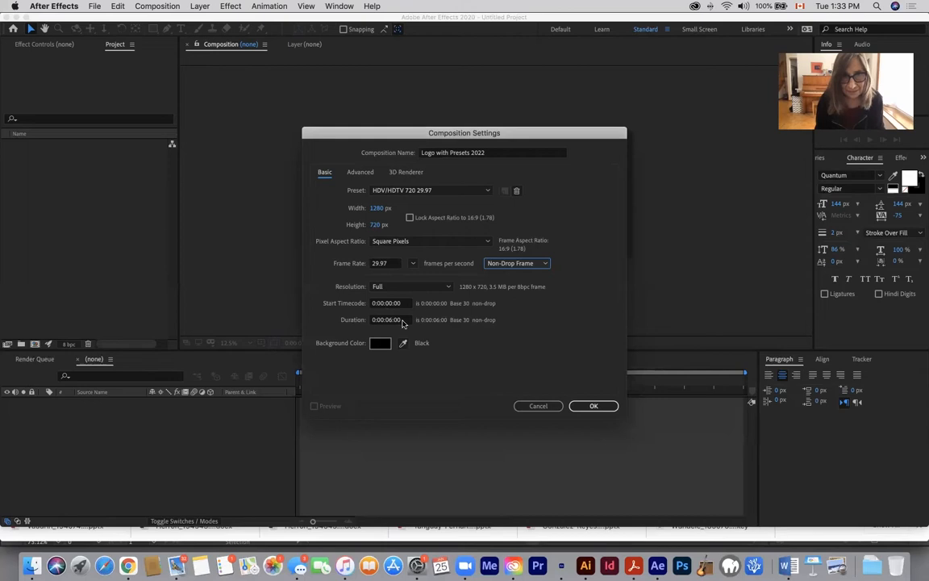
# Create the composition with these settings and set its viewer magnification to 100%
pyautogui.click(593, 406)
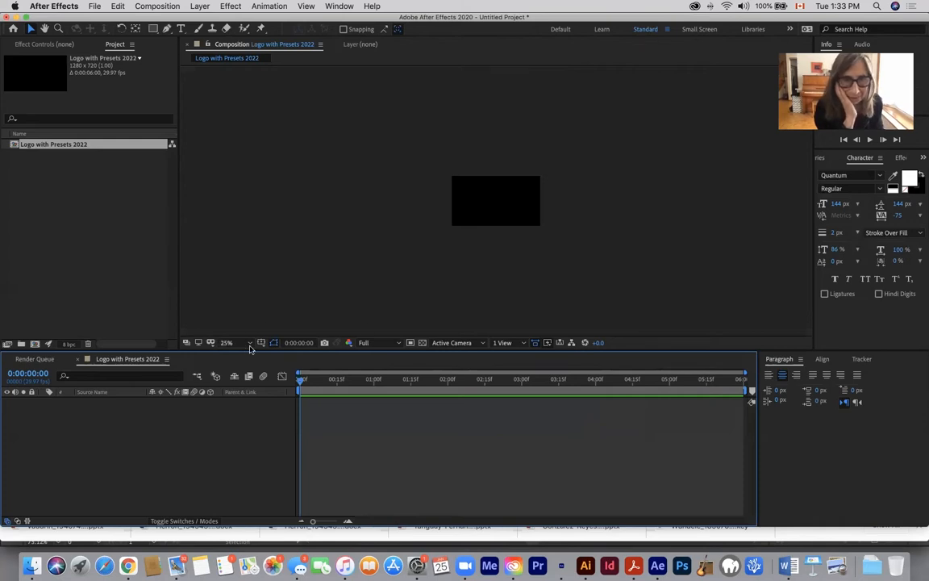
pyautogui.click(250, 343)
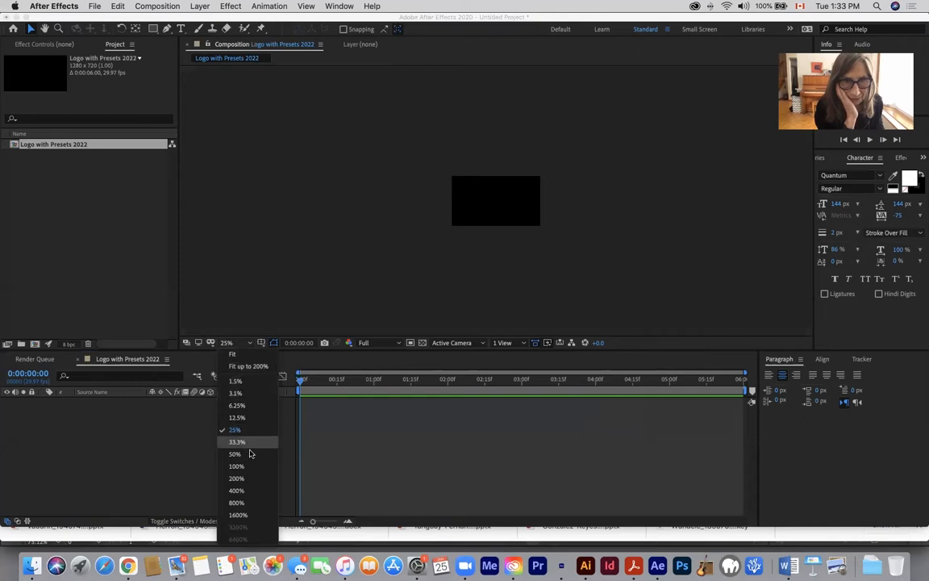
pyautogui.click(238, 466)
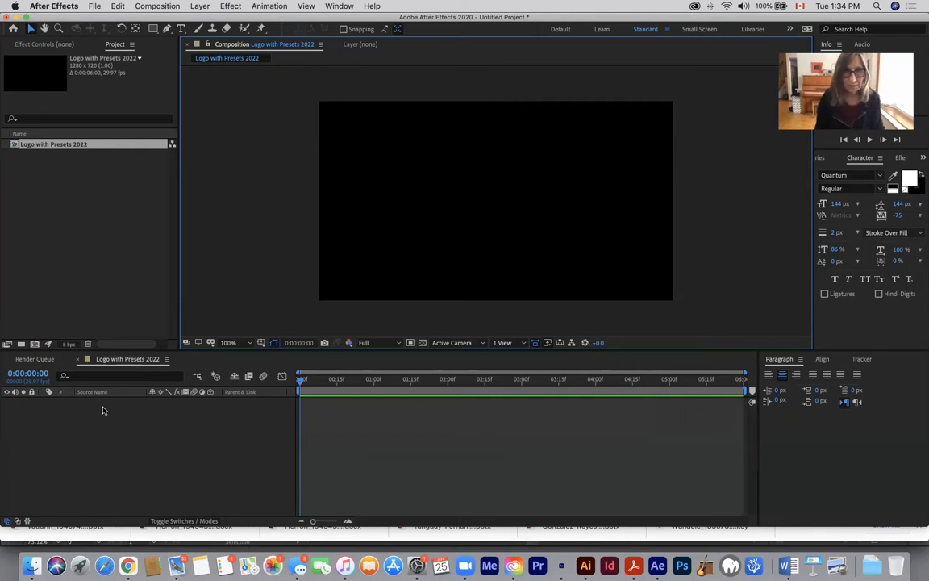
# Switch to Acrobat to read the PDF section on adding a preset animated background, and return to After Effects
pyautogui.click(634, 565)
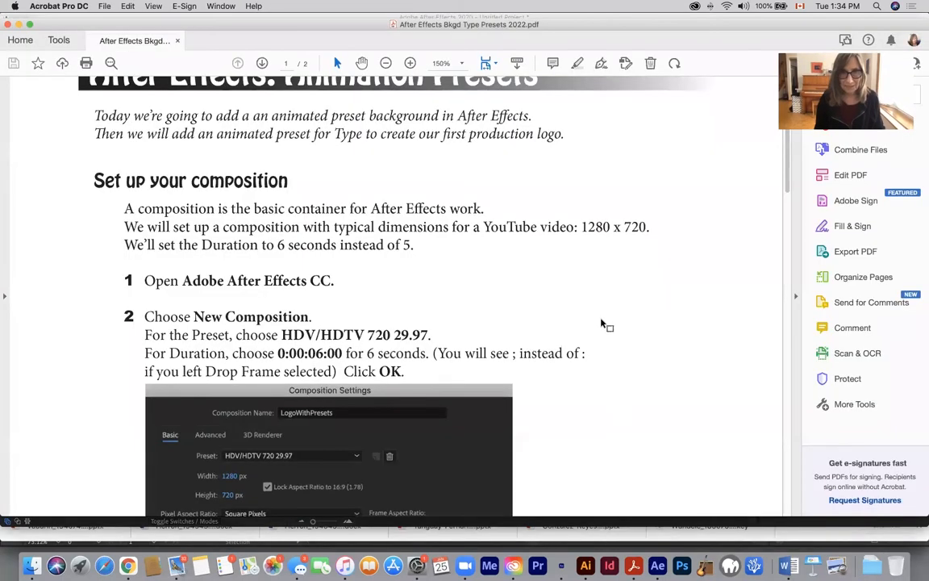
pyautogui.scroll(-3, 601, 323)
pyautogui.scroll(-5, 601, 324)
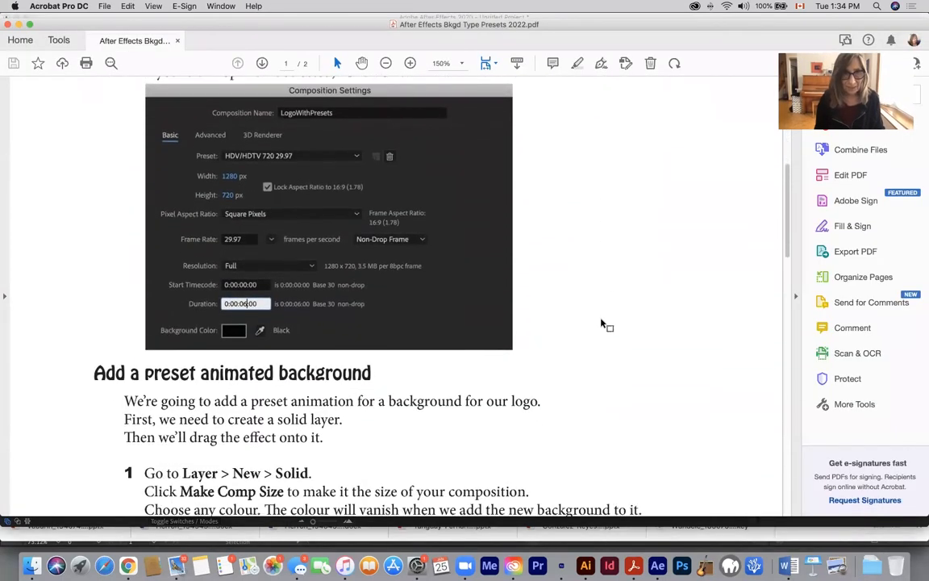
pyautogui.scroll(1, 601, 323)
pyautogui.scroll(-2, 605, 325)
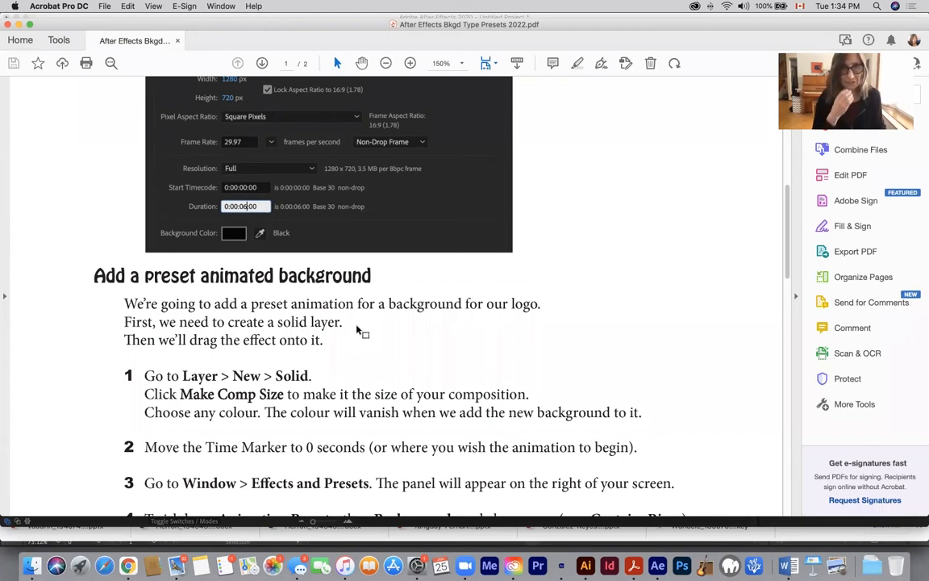
pyautogui.scroll(-2, 305, 373)
pyautogui.scroll(-1, 305, 372)
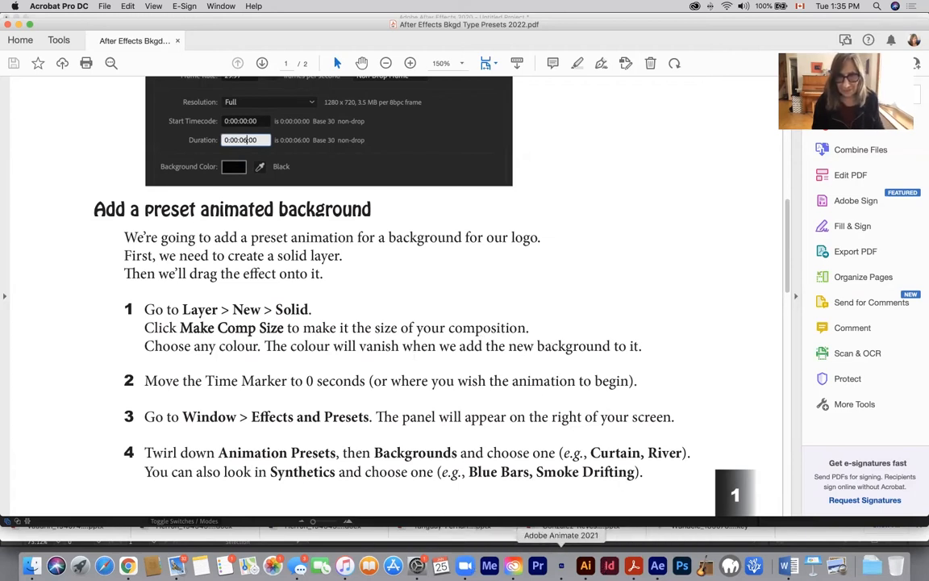
pyautogui.click(657, 565)
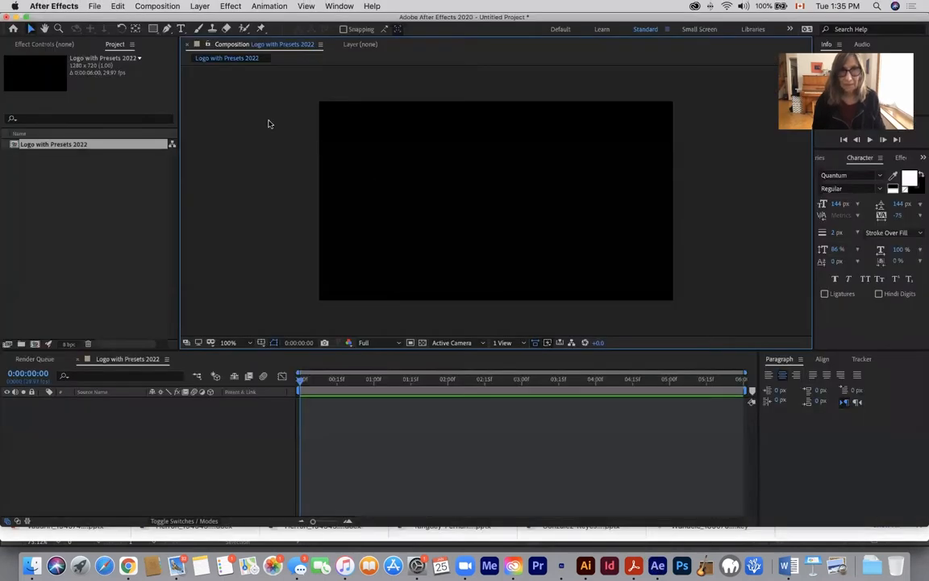
# Start a new solid layer and make it the same size as the composition
pyautogui.click(199, 6)
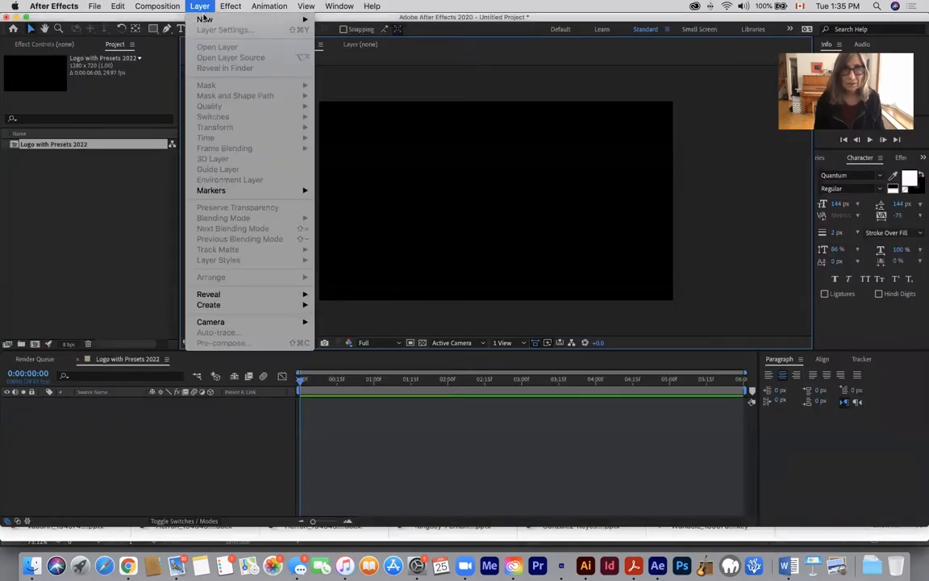
pyautogui.moveTo(206, 20)
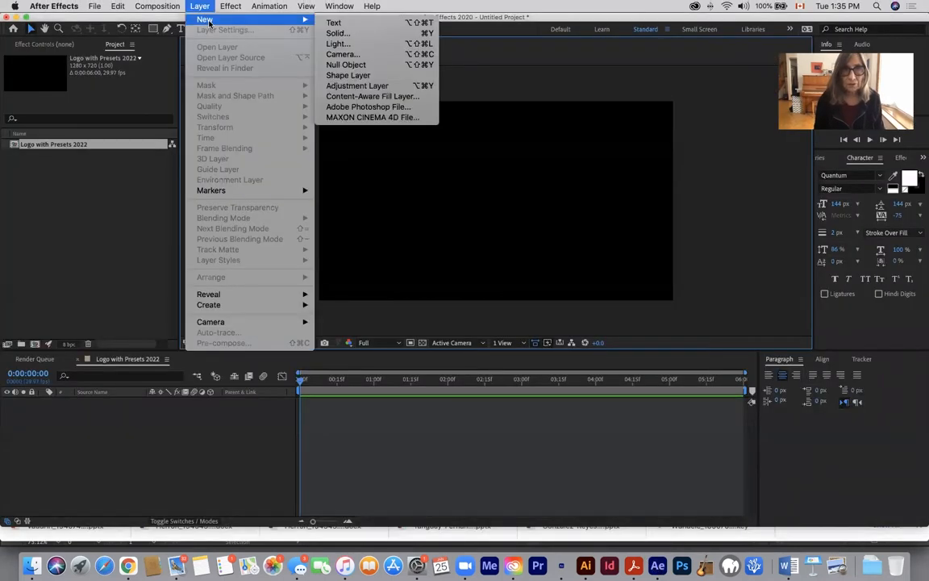
pyautogui.click(361, 34)
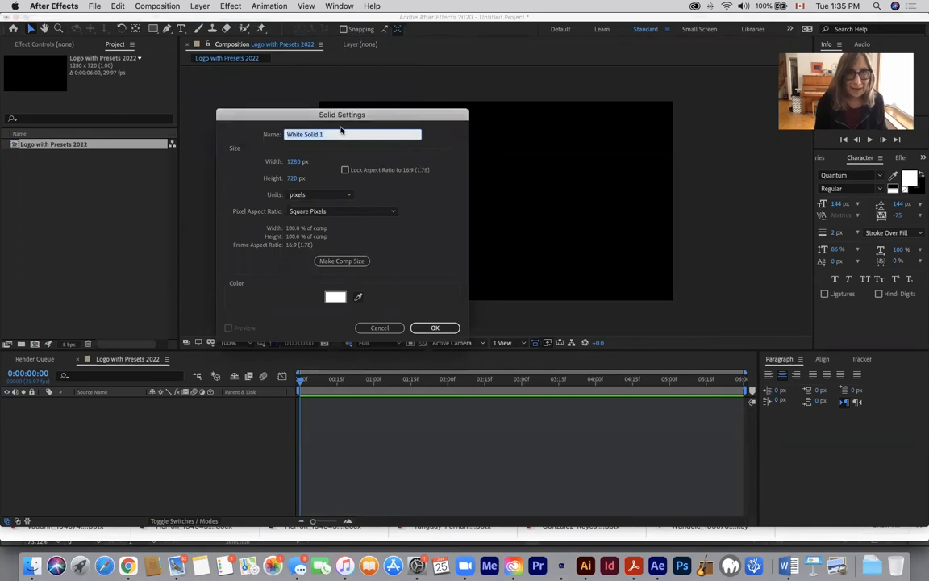
pyautogui.click(340, 262)
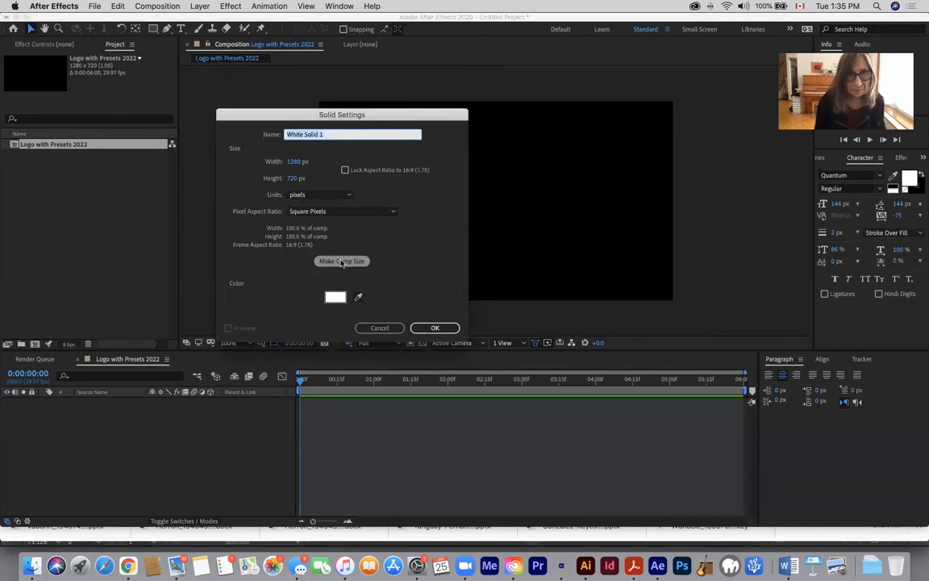
pyautogui.click(341, 261)
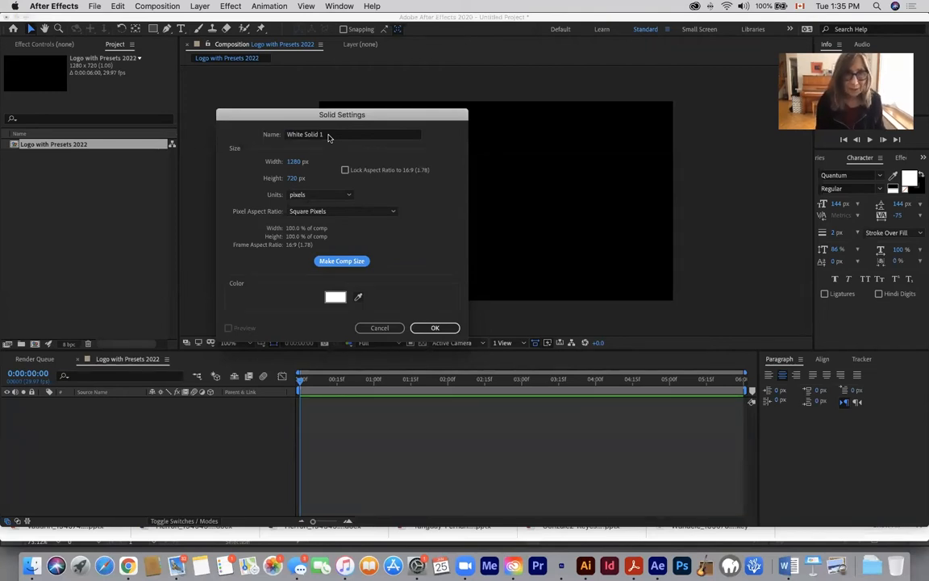
# Set the solid's colour to magenta FF2ED4 and create the layer
pyautogui.click(327, 297)
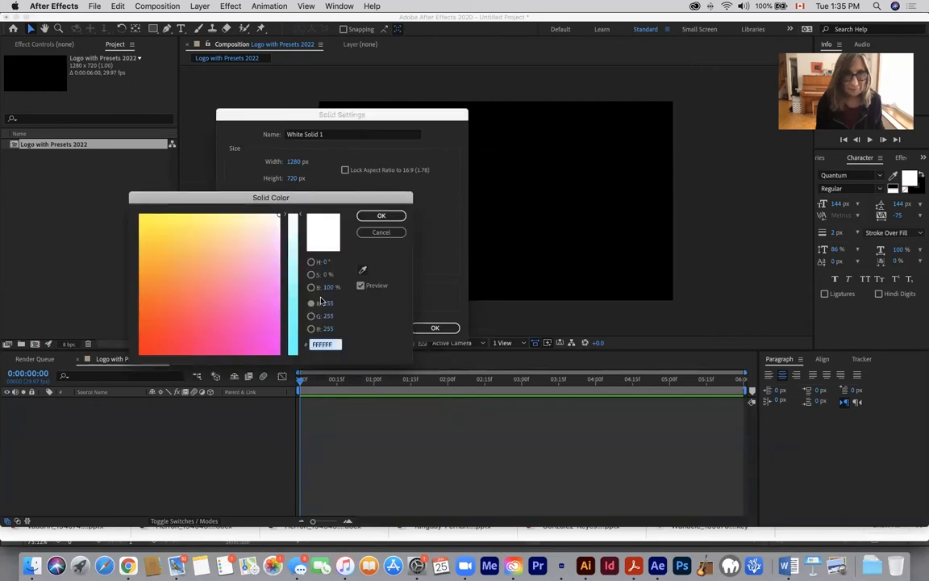
pyautogui.click(254, 329)
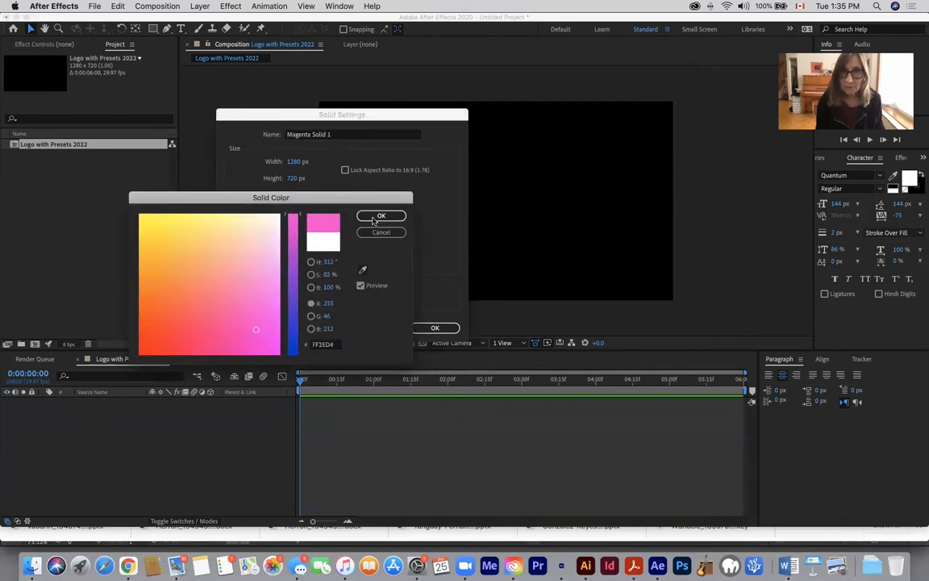
pyautogui.click(380, 216)
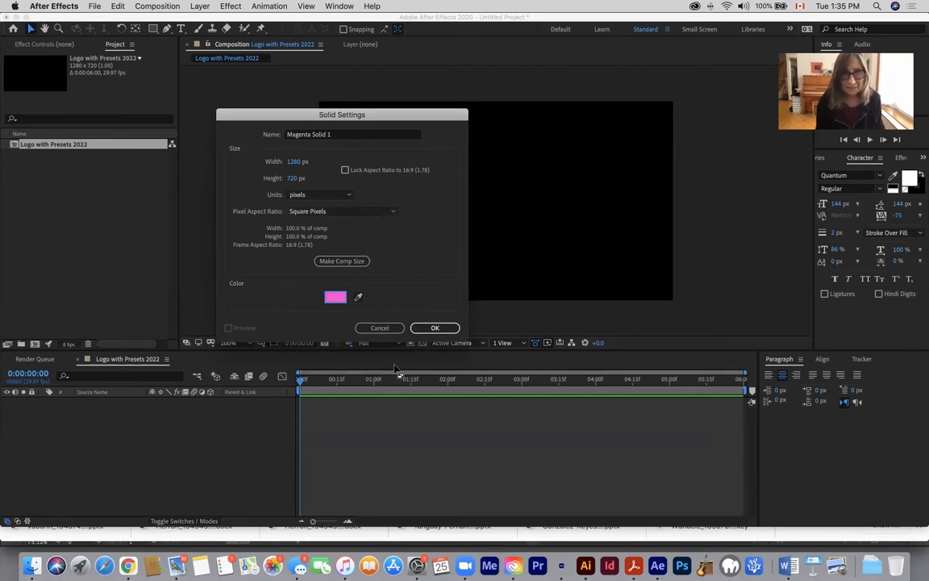
pyautogui.click(434, 329)
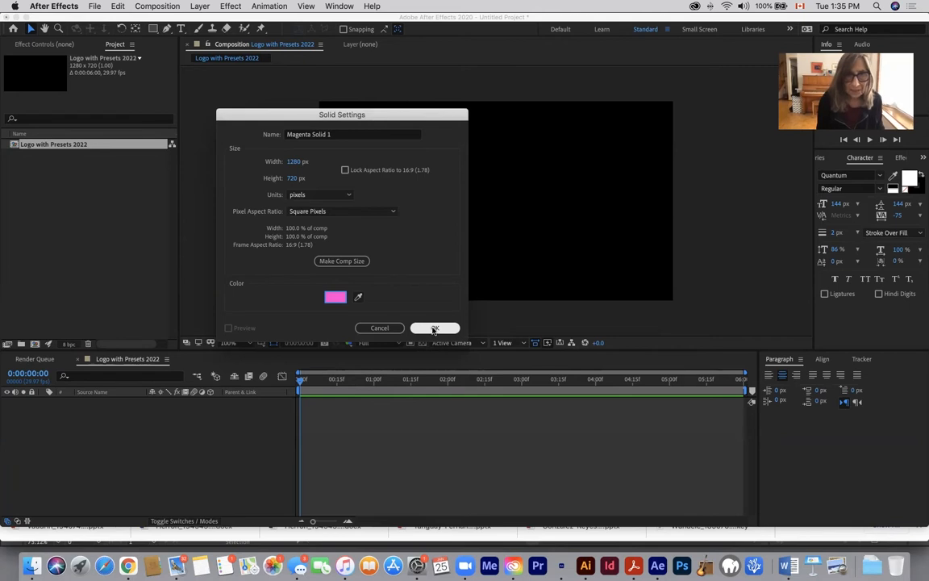
pyautogui.click(434, 329)
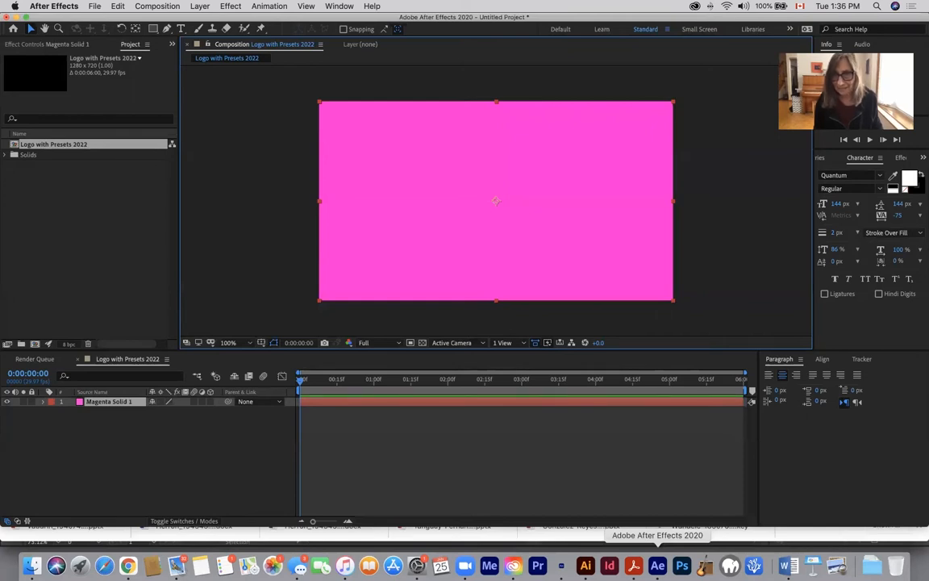
# Switch to Acrobat to read the PDF steps on applying a preset background to the solid layer, and return to After Effects
pyautogui.click(634, 565)
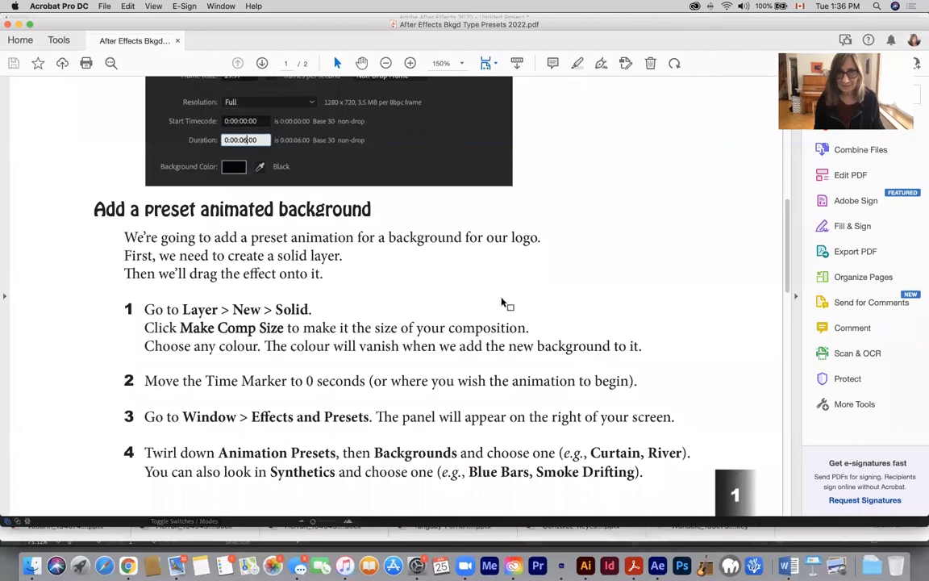
pyautogui.scroll(-2, 473, 306)
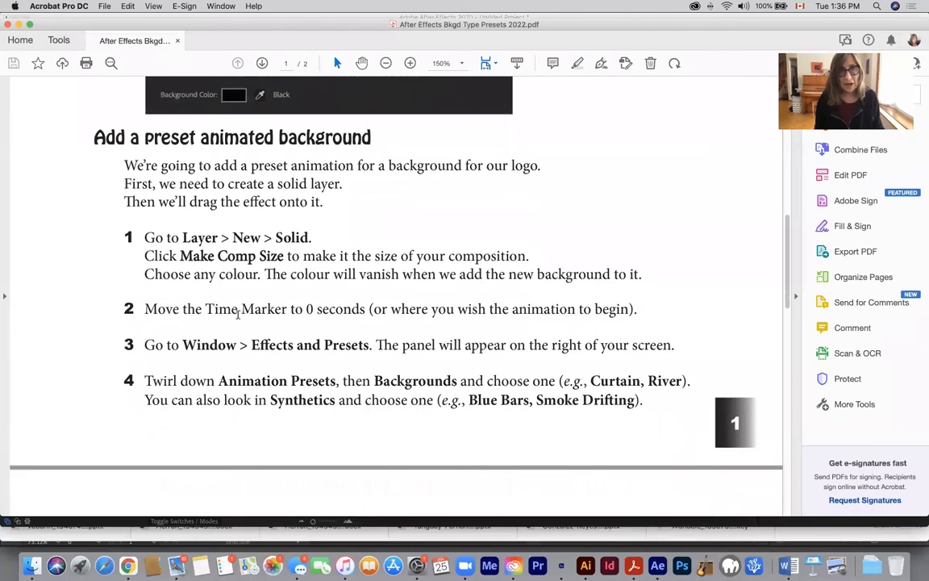
pyautogui.moveTo(303, 309); pyautogui.dragTo(309, 313)
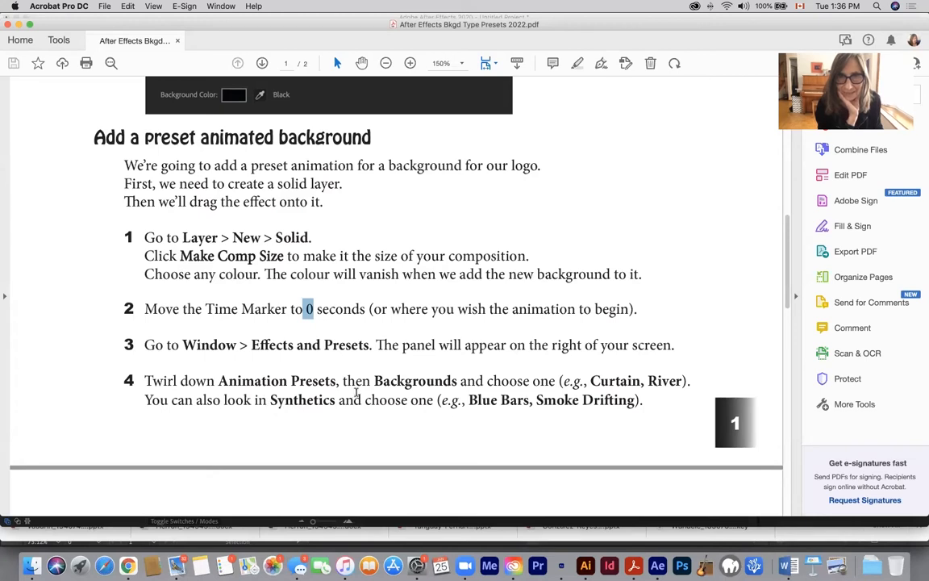
pyautogui.scroll(-3, 393, 375)
pyautogui.scroll(-3, 395, 376)
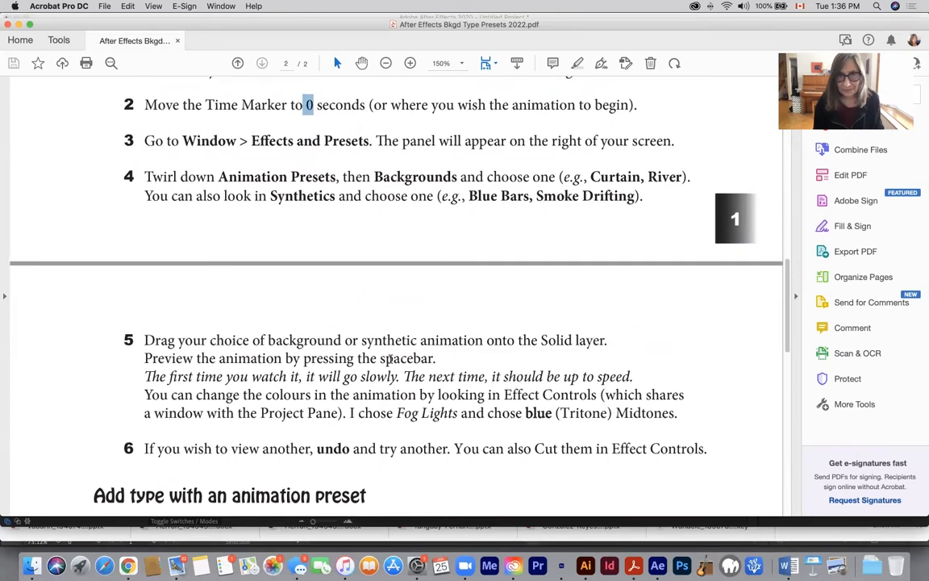
pyautogui.scroll(4, 390, 359)
pyautogui.scroll(10, 389, 359)
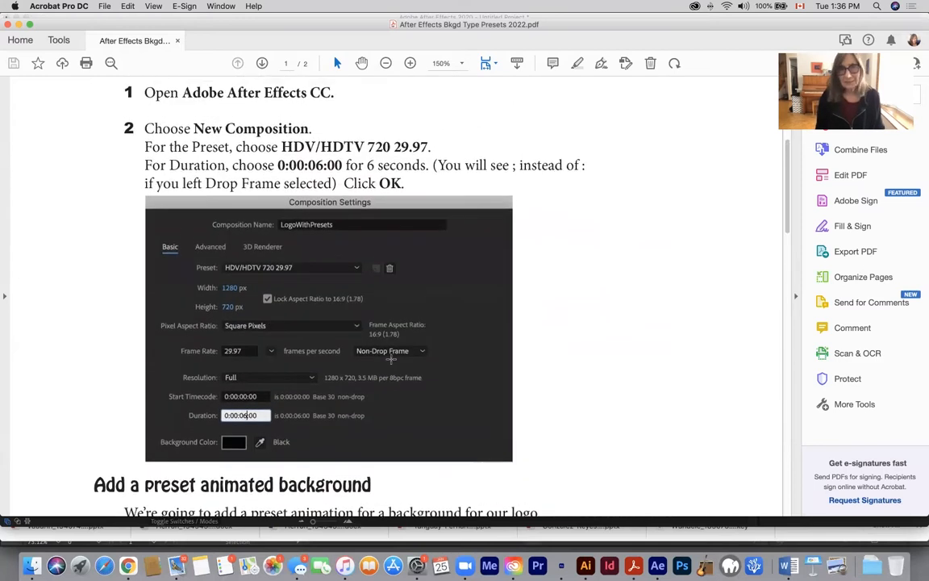
pyautogui.scroll(-2, 542, 270)
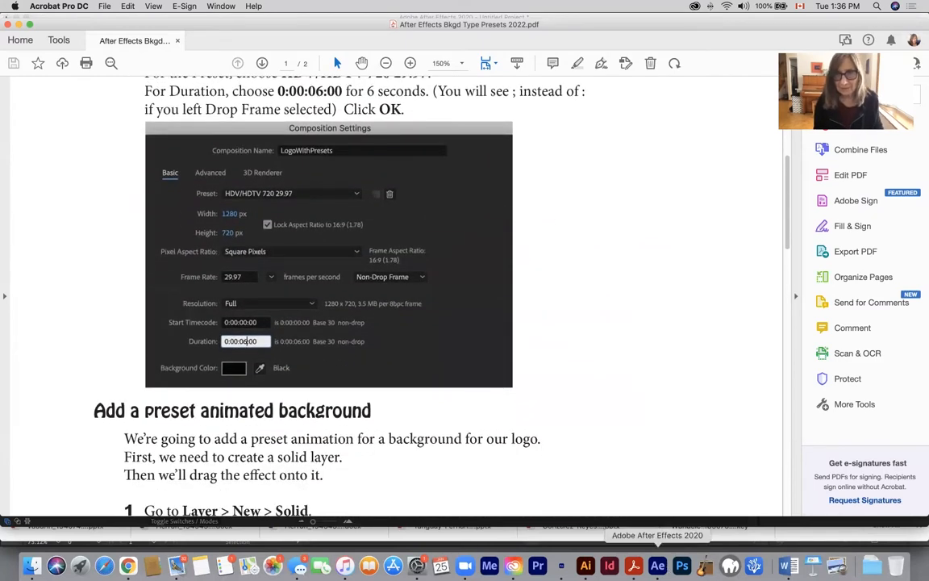
pyautogui.click(658, 566)
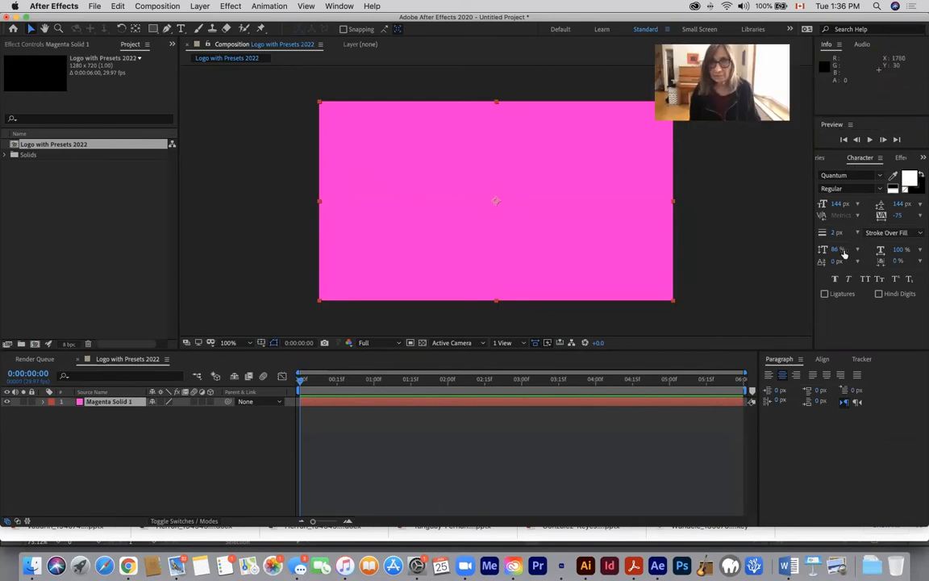
# Bring up the Effects & Presets library in the workspace
pyautogui.click(857, 132)
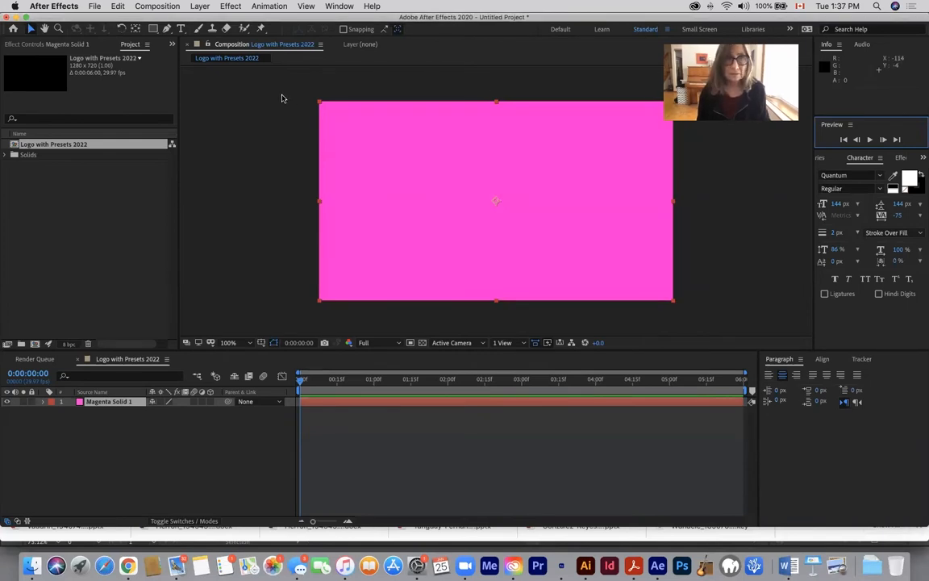
pyautogui.click(231, 6)
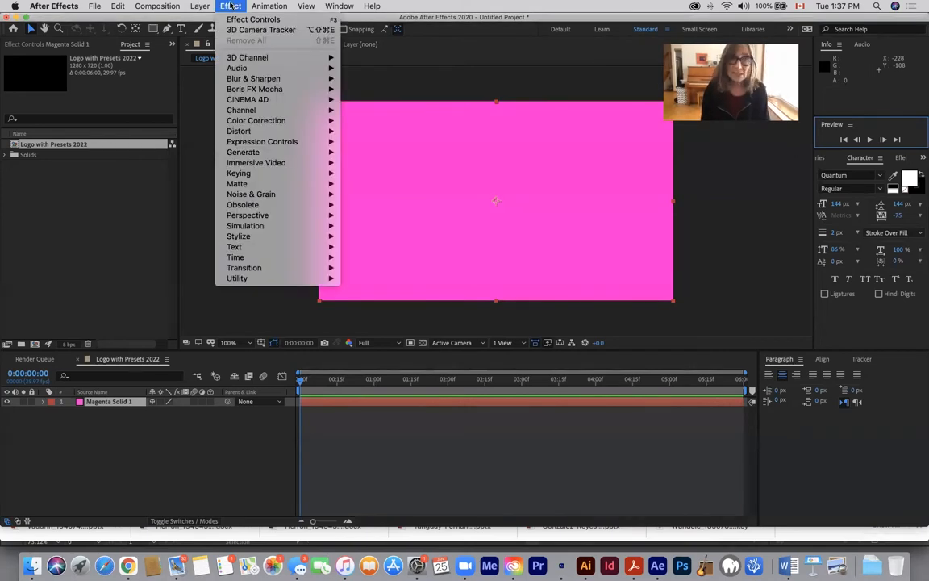
pyautogui.moveTo(272, 121)
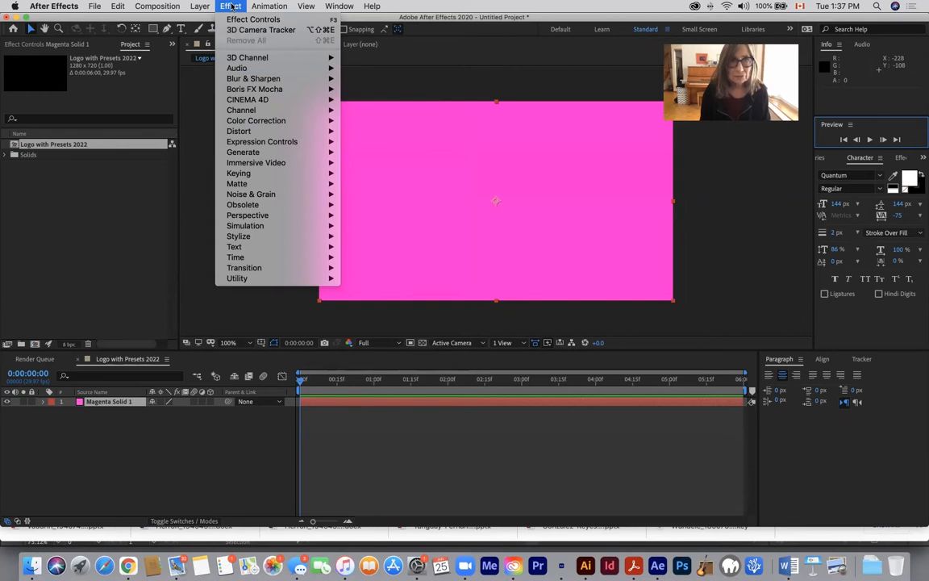
pyautogui.moveTo(337, 8)
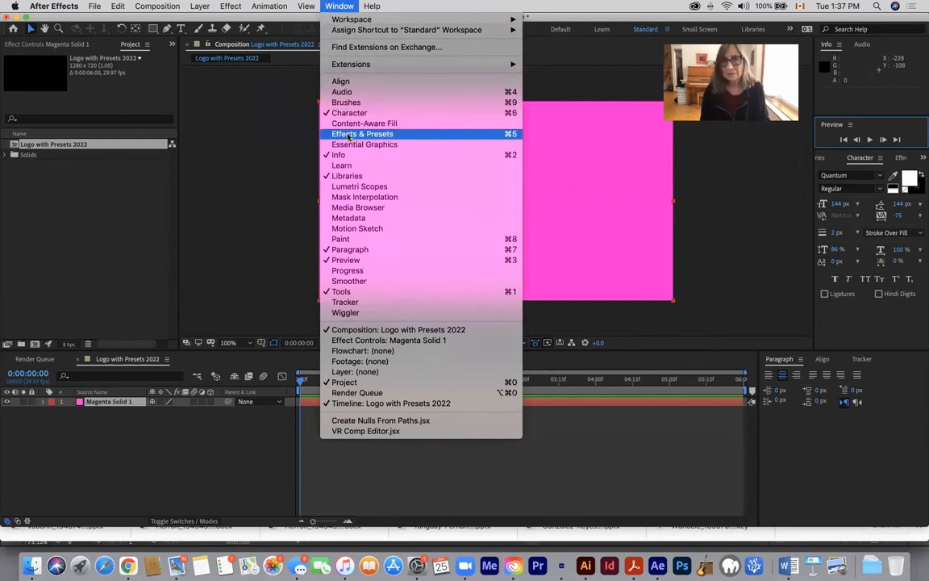
pyautogui.click(398, 137)
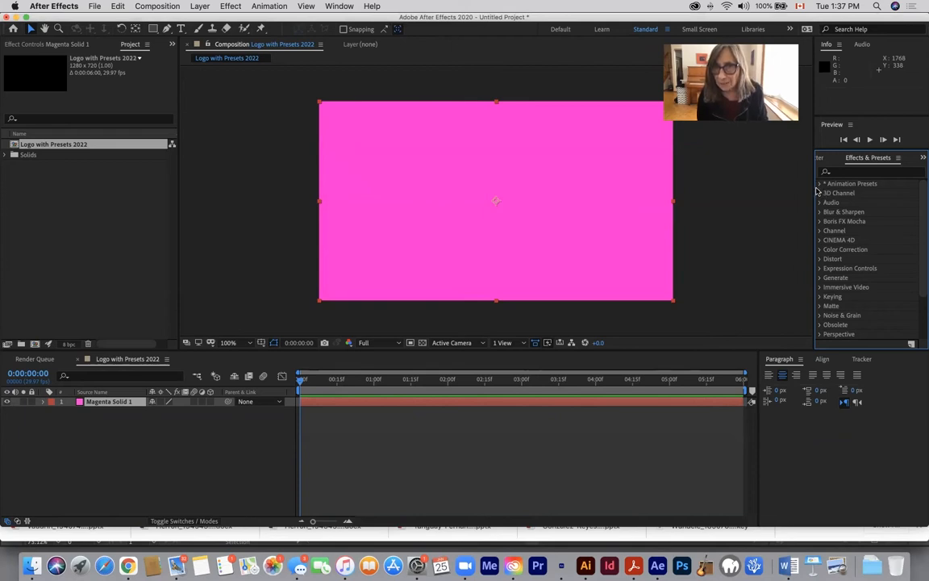
# Apply the Fog Lights preset from the Backgrounds animation presets to the magenta solid
pyautogui.click(822, 184)
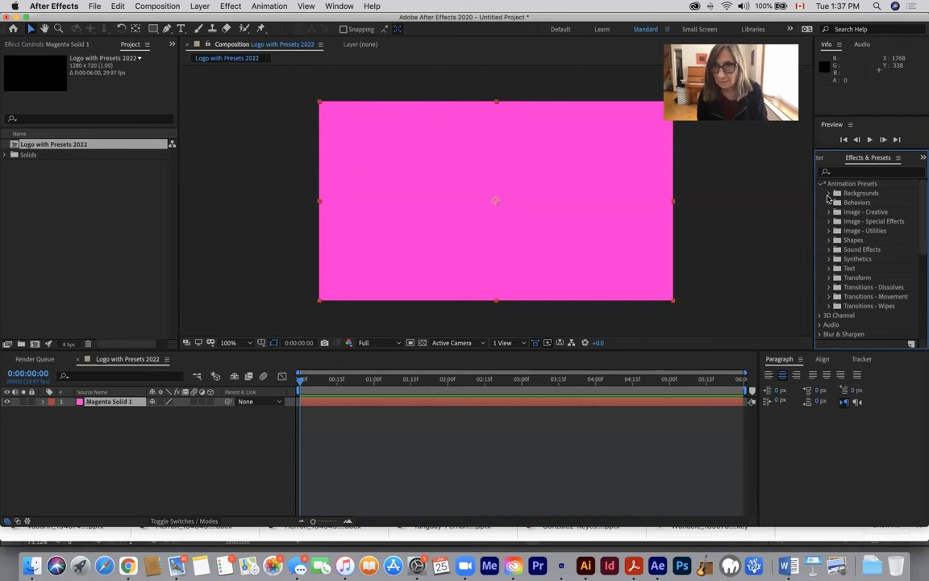
pyautogui.click(828, 193)
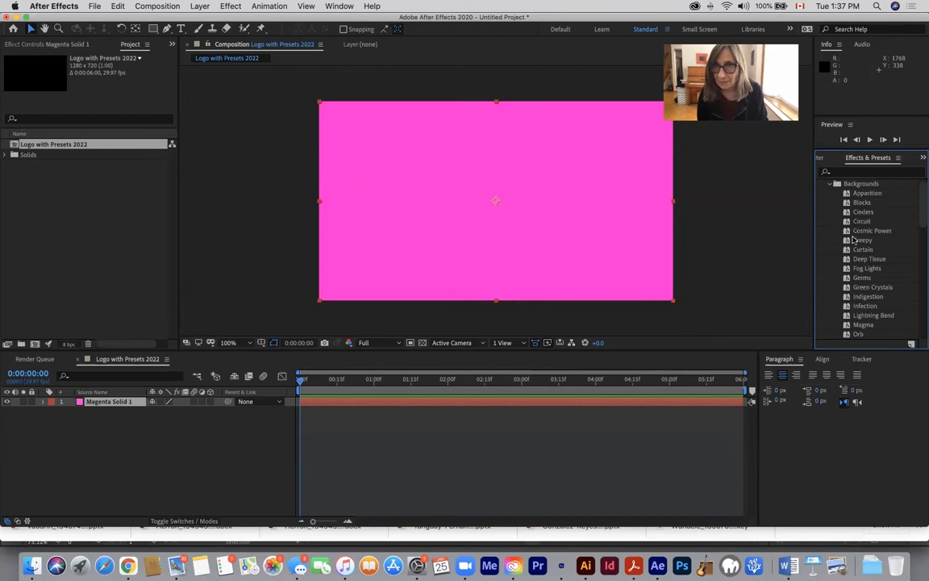
pyautogui.click(862, 268)
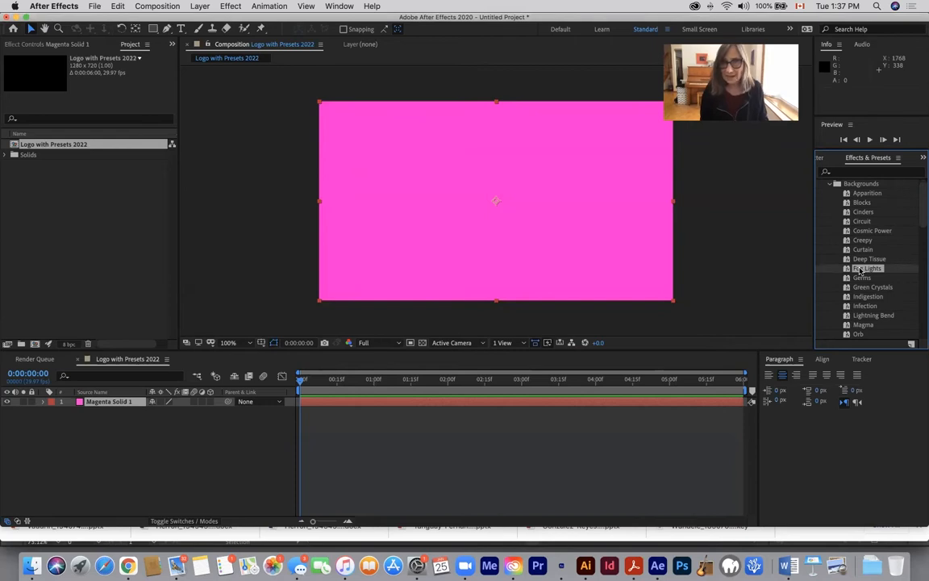
pyautogui.moveTo(860, 271); pyautogui.dragTo(493, 187)
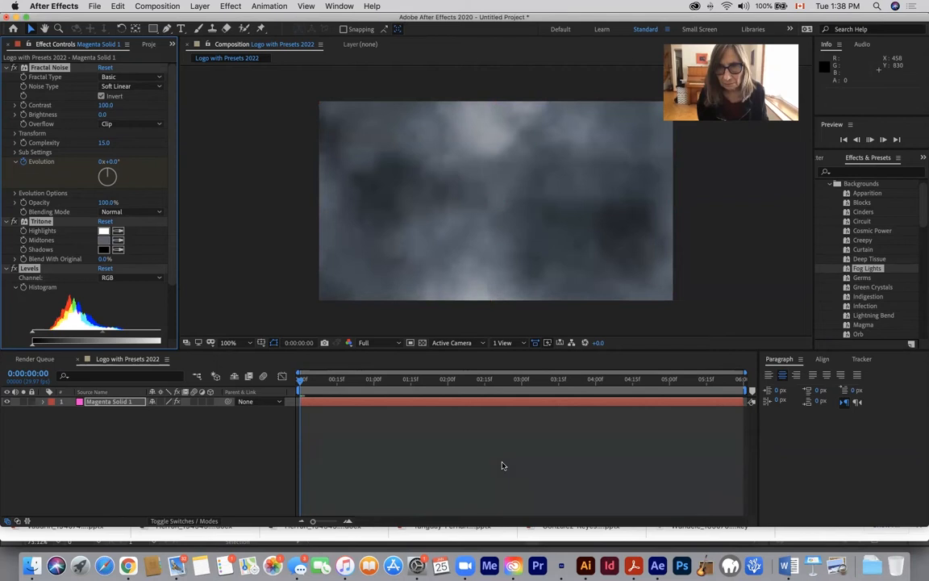
# Preview the Fog Lights animation and return the time marker to 0 seconds
pyautogui.press('space')
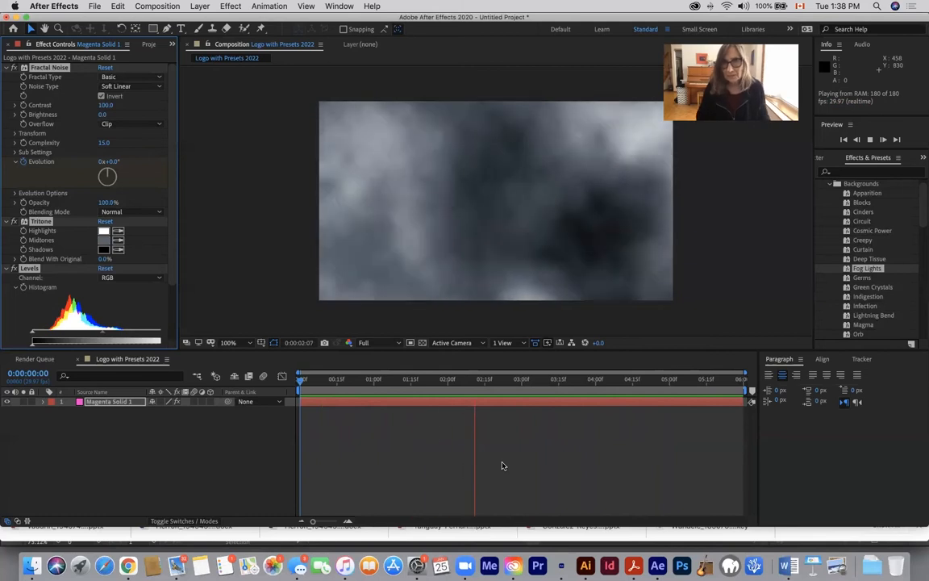
pyautogui.press('space')
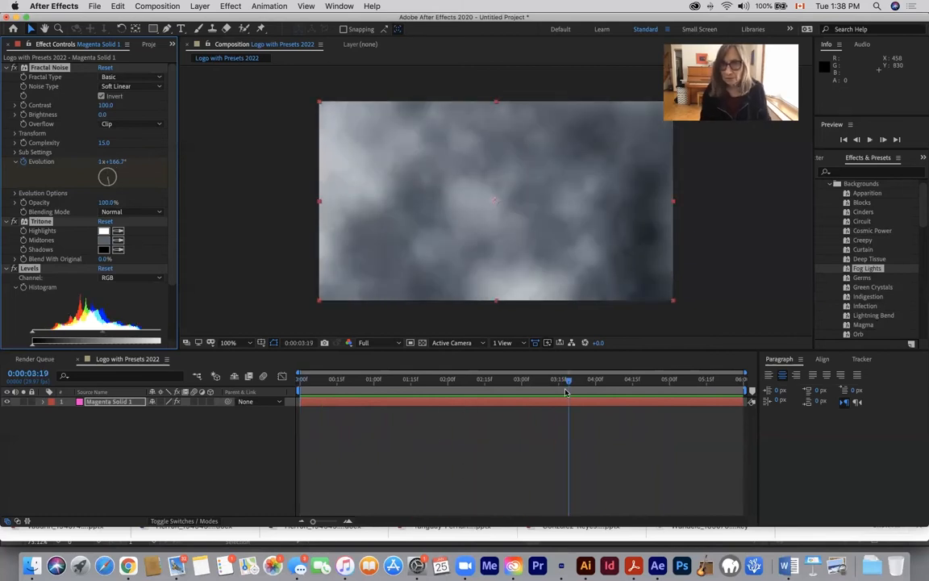
pyautogui.moveTo(524, 382); pyautogui.dragTo(300, 386)
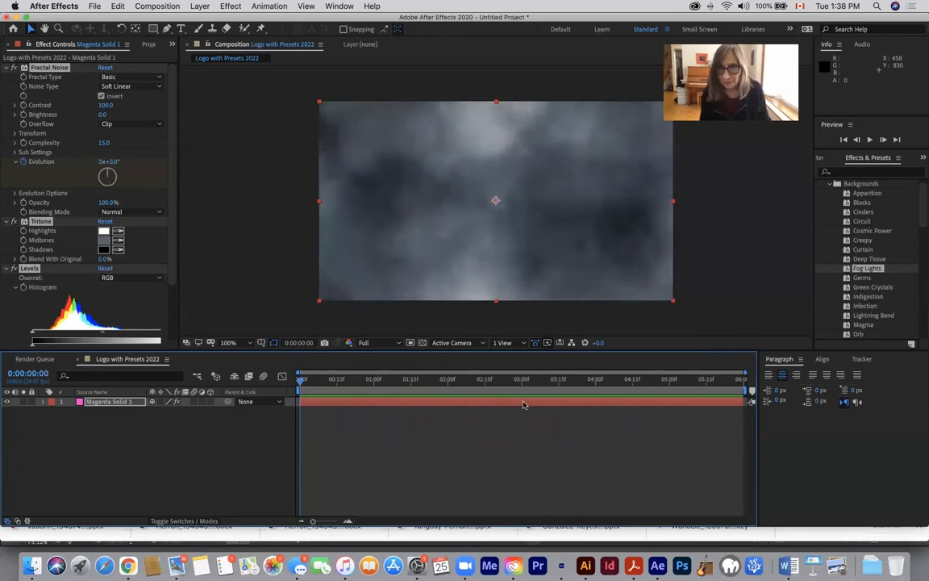
# Set the Tritone effect's Midtones colour to blue-violet 5837BE
pyautogui.click(104, 242)
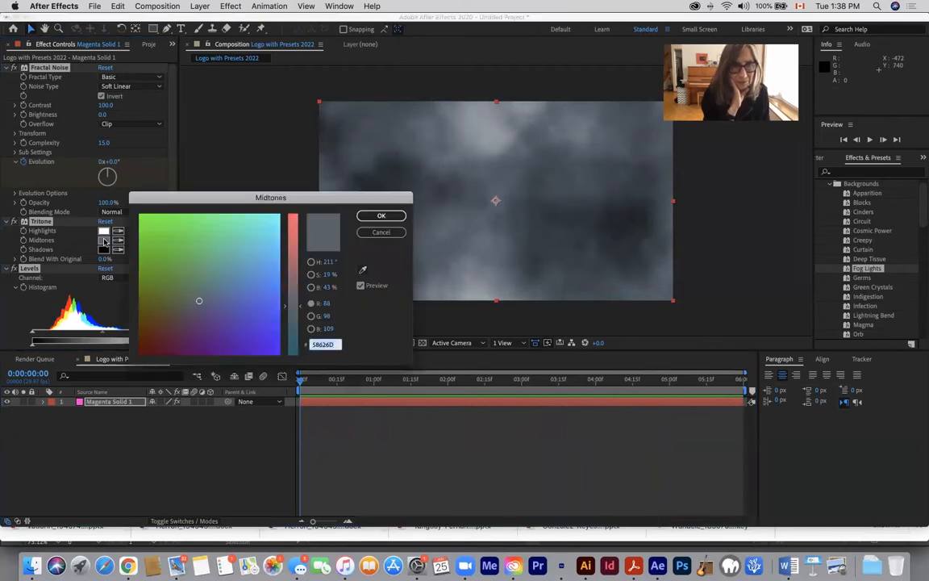
pyautogui.click(242, 324)
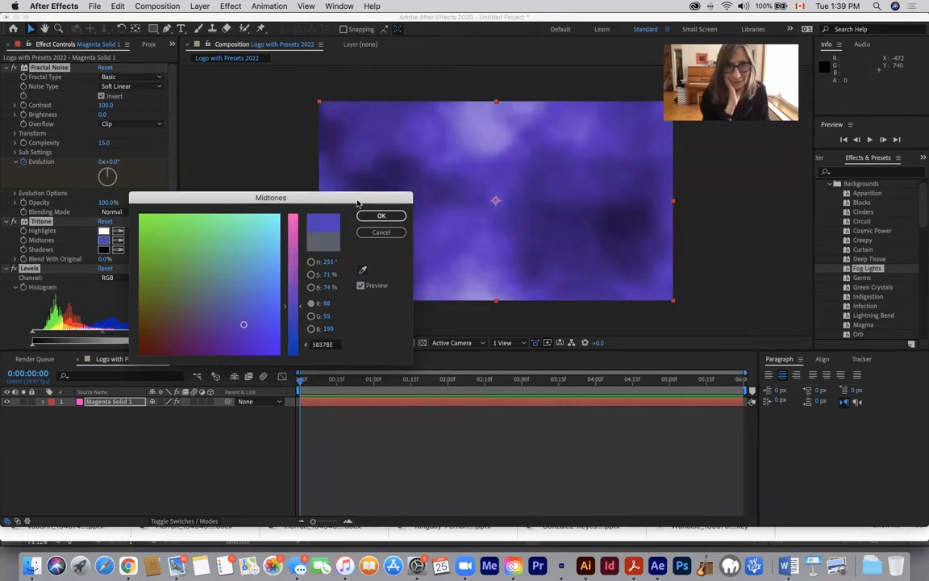
pyautogui.click(377, 216)
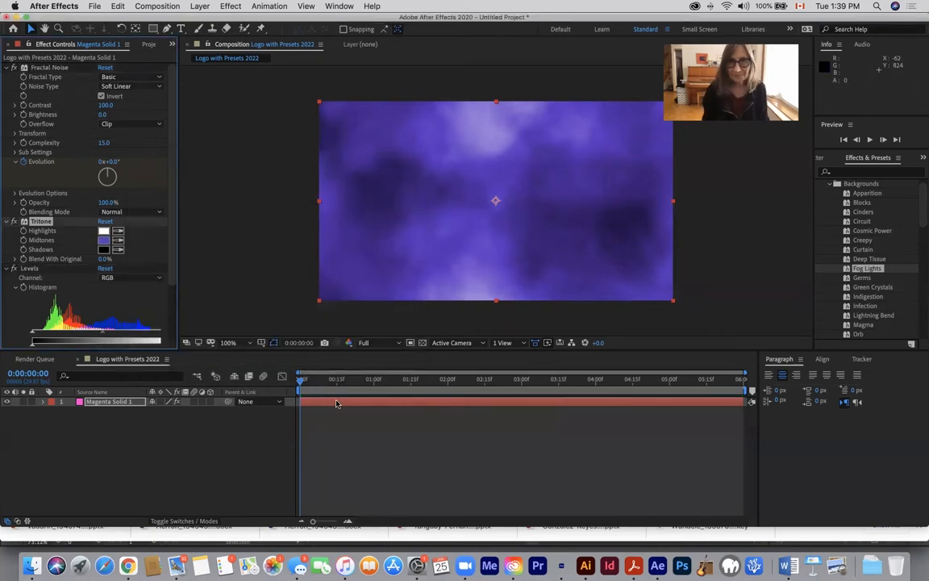
# Preview the recoloured background animation and move the time marker back to 0 seconds
pyautogui.press('space')
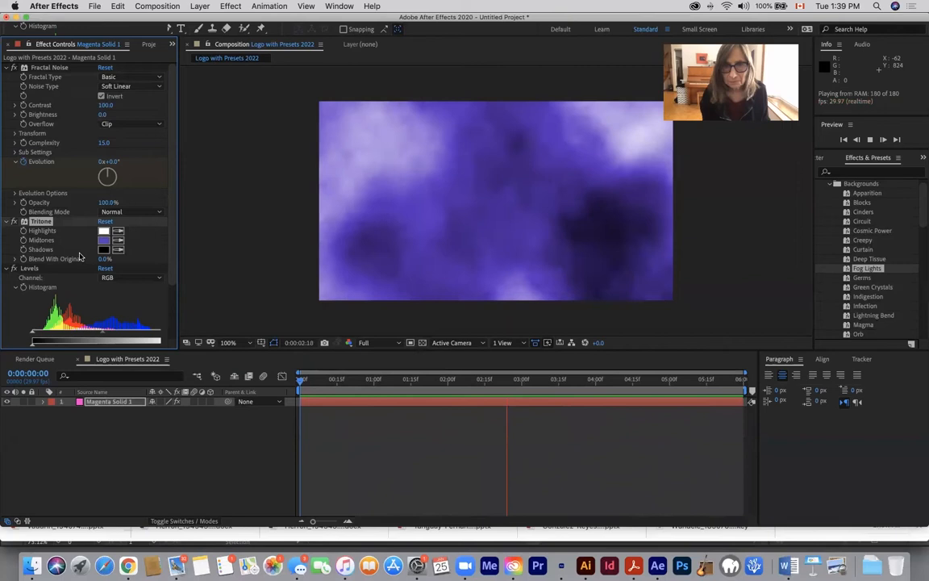
pyautogui.press('space')
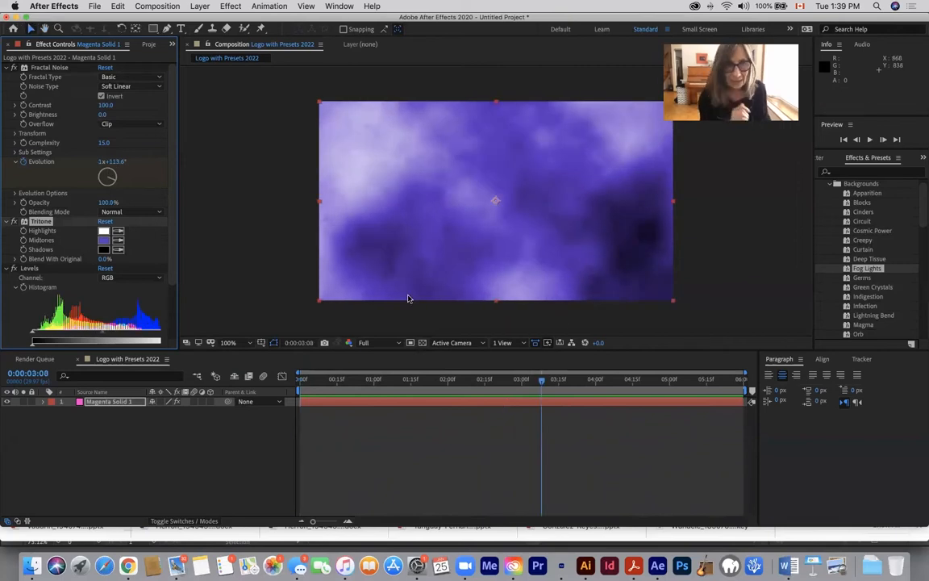
pyautogui.moveTo(541, 379); pyautogui.dragTo(296, 360)
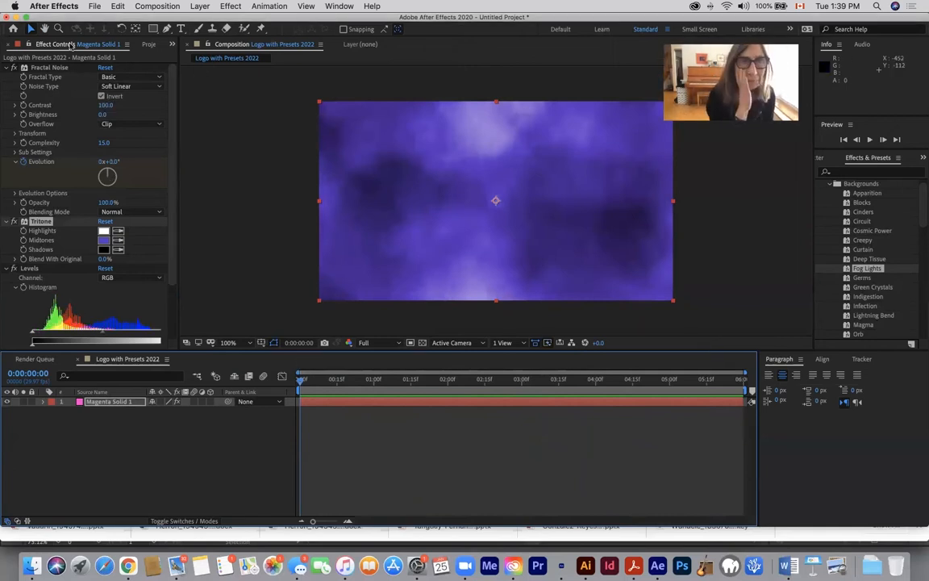
# Look inside the project's Solids folder, collapse it and return to the magenta solid's effect settings
pyautogui.click(149, 46)
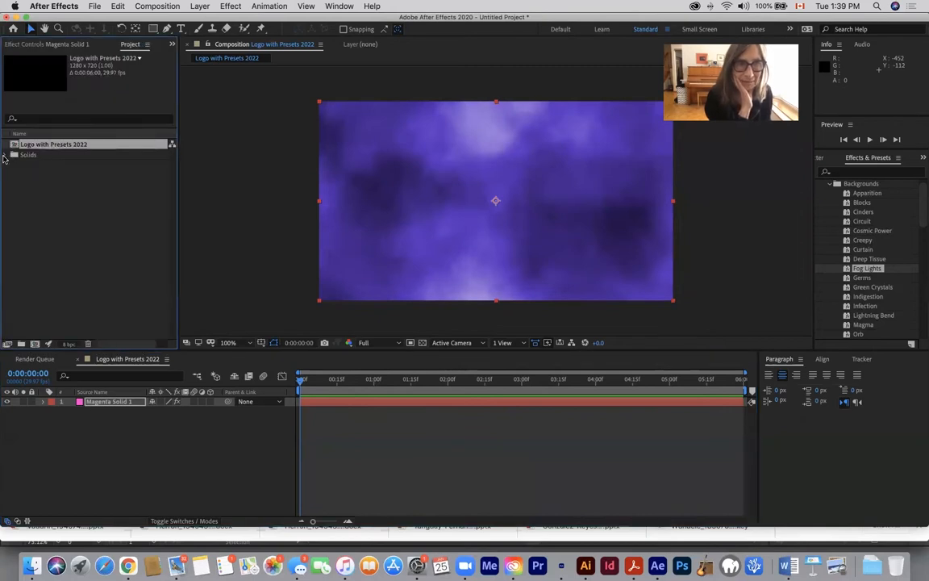
pyautogui.click(6, 155)
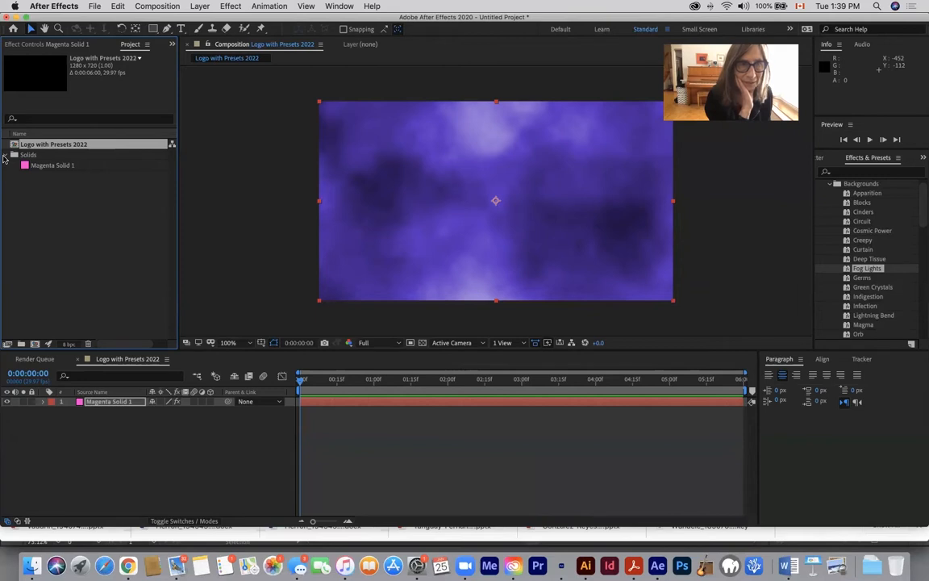
pyautogui.click(5, 155)
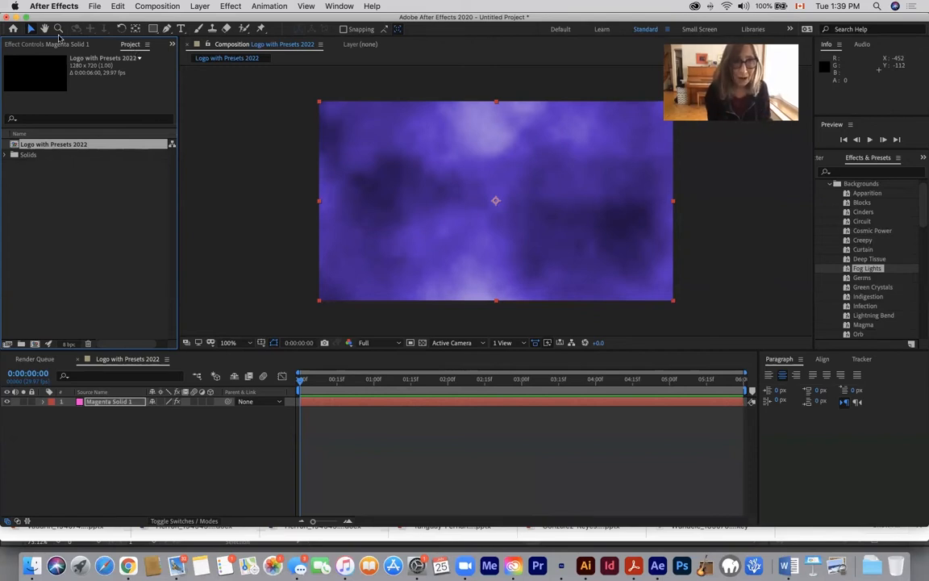
pyautogui.click(20, 45)
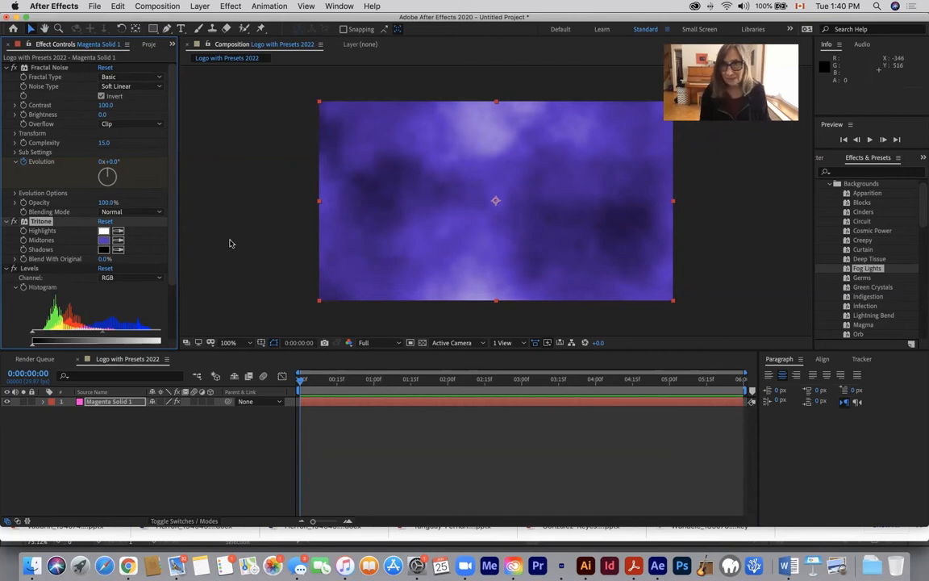
# Zoom the composition view out to 50% and restore its magnification to 100%
pyautogui.scroll(-1, 221, 222)
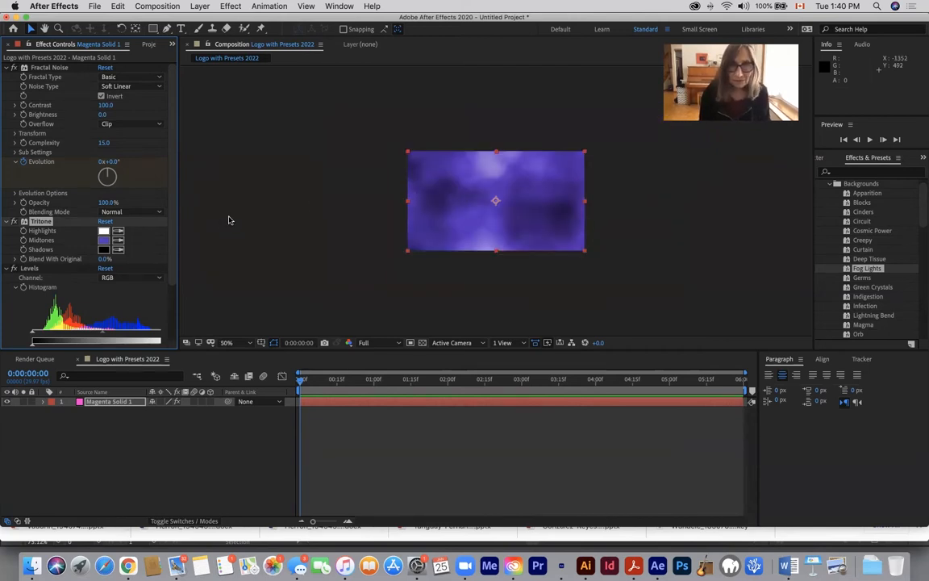
pyautogui.click(251, 344)
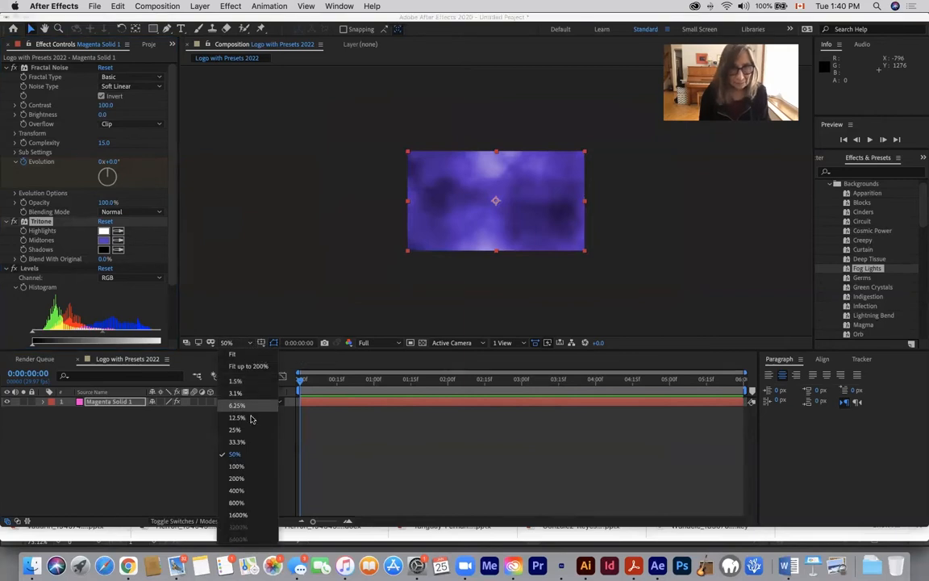
pyautogui.click(237, 467)
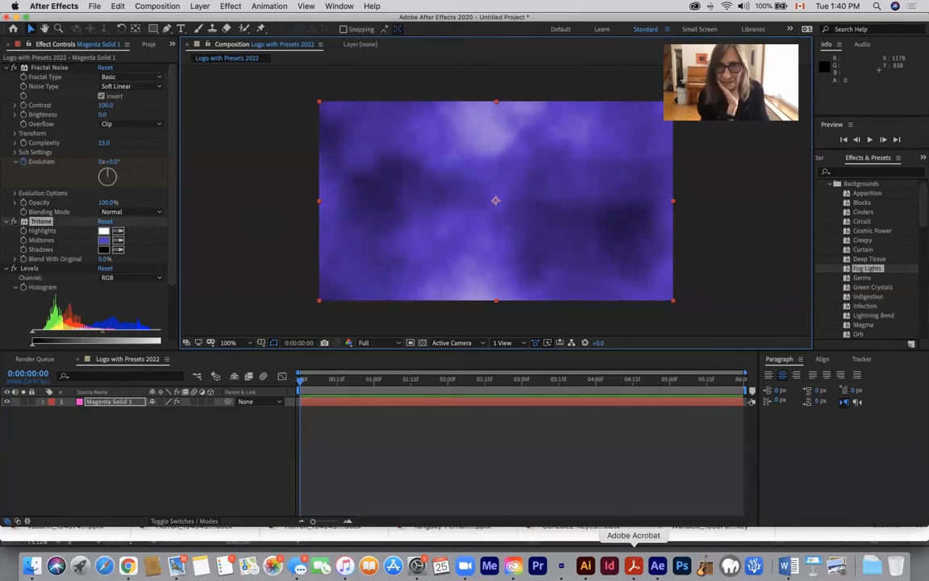
# Switch to Acrobat and read the handout's steps for adding a preset animated background, highlighting "view another" in step 6
pyautogui.click(634, 565)
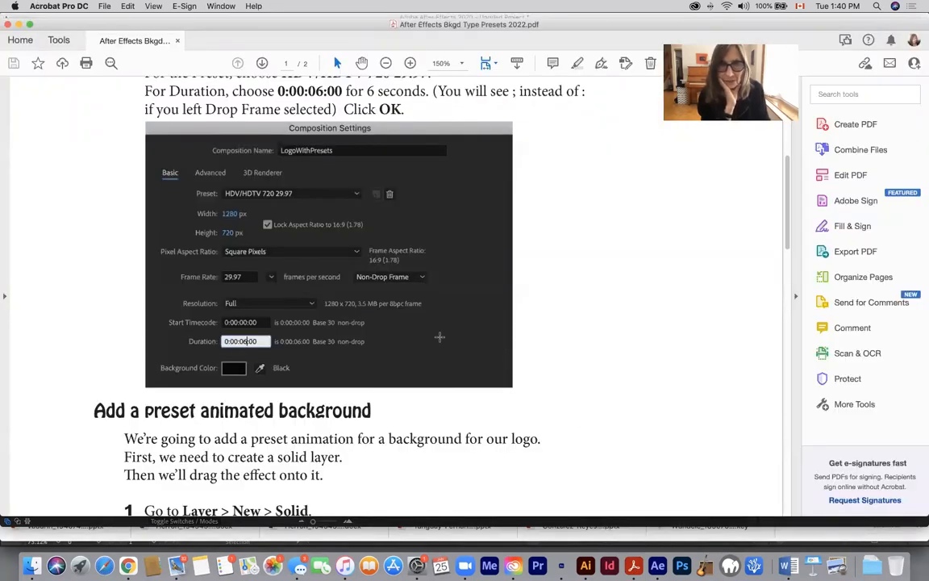
pyautogui.scroll(-5, 525, 306)
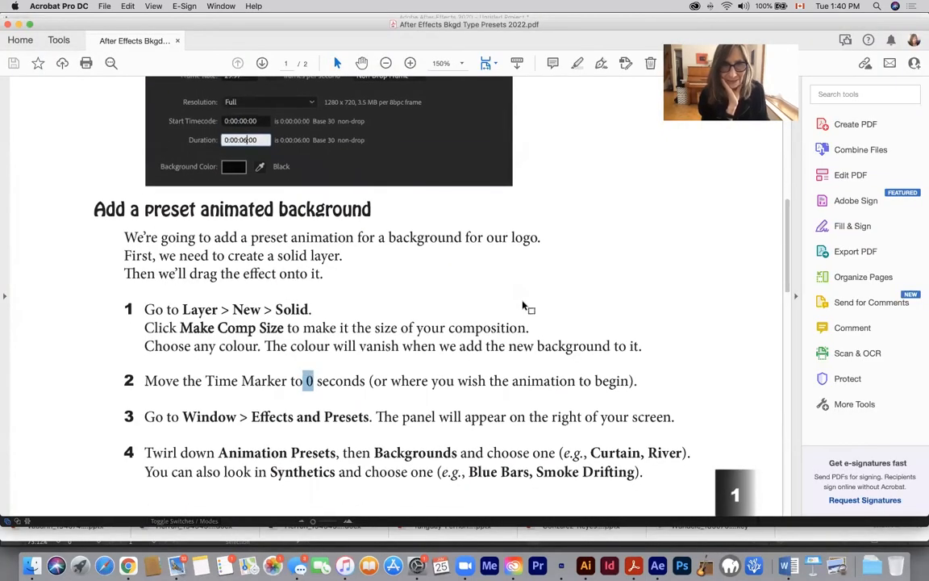
pyautogui.scroll(-6, 522, 301)
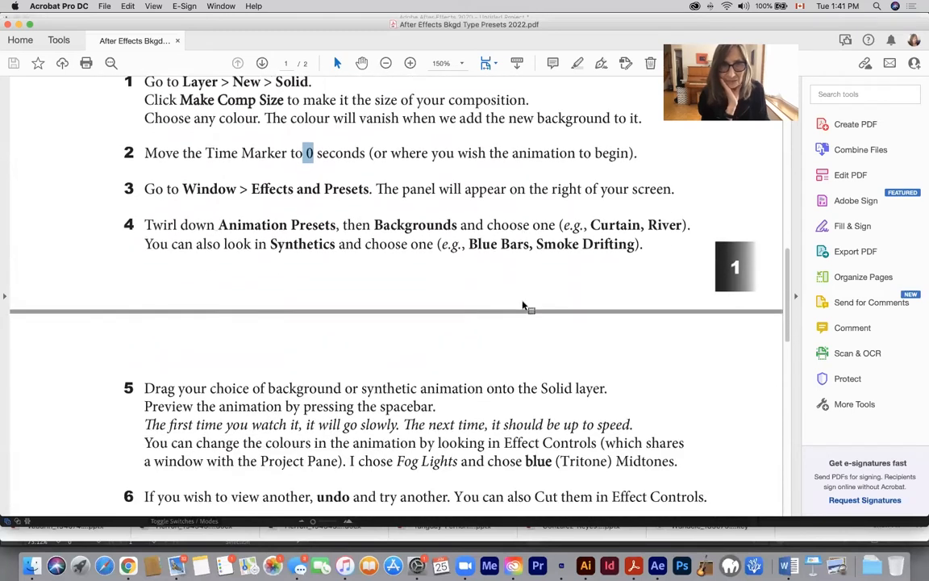
pyautogui.scroll(1, 524, 306)
pyautogui.scroll(-2, 523, 303)
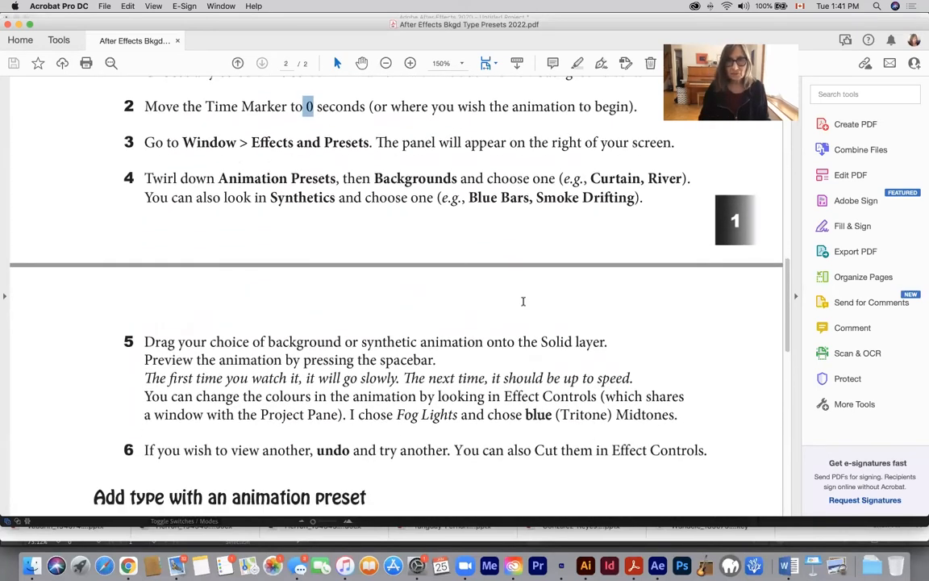
pyautogui.scroll(-2, 523, 301)
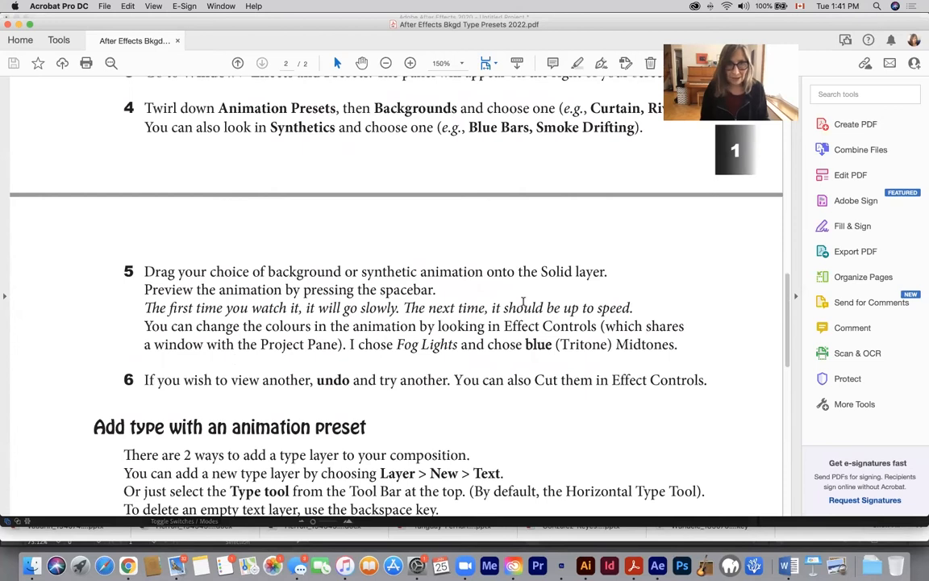
pyautogui.scroll(-1, 523, 301)
pyautogui.scroll(-2, 523, 301)
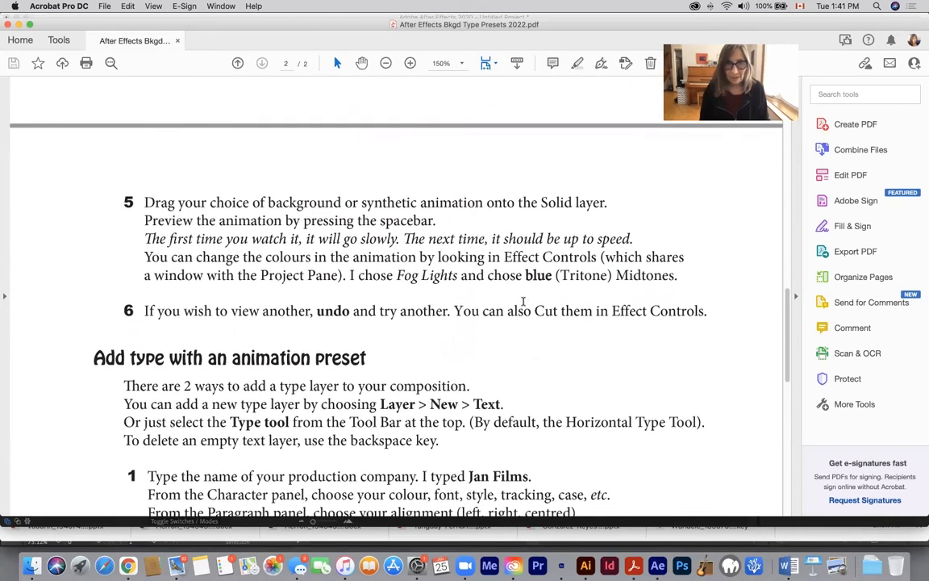
pyautogui.scroll(-1, 523, 301)
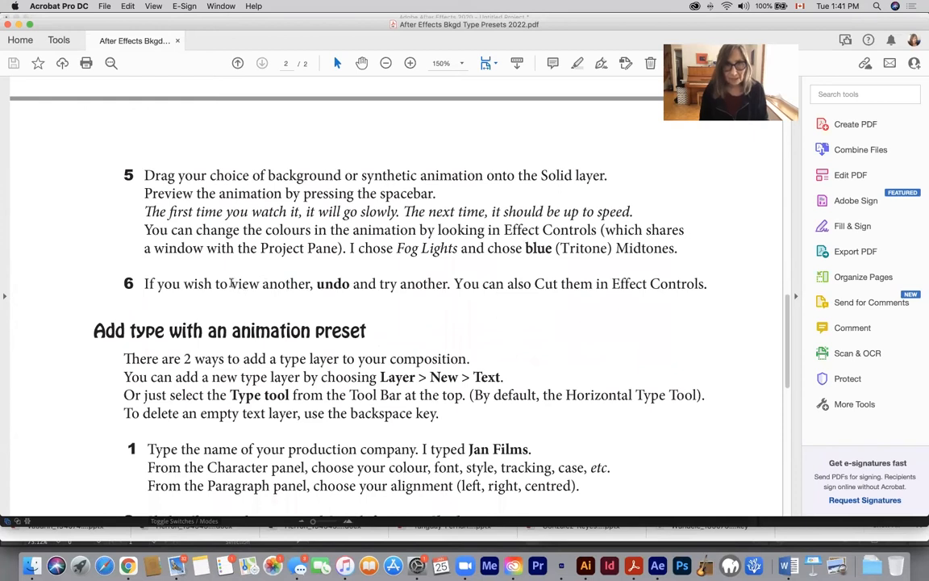
pyautogui.moveTo(232, 284); pyautogui.dragTo(303, 289)
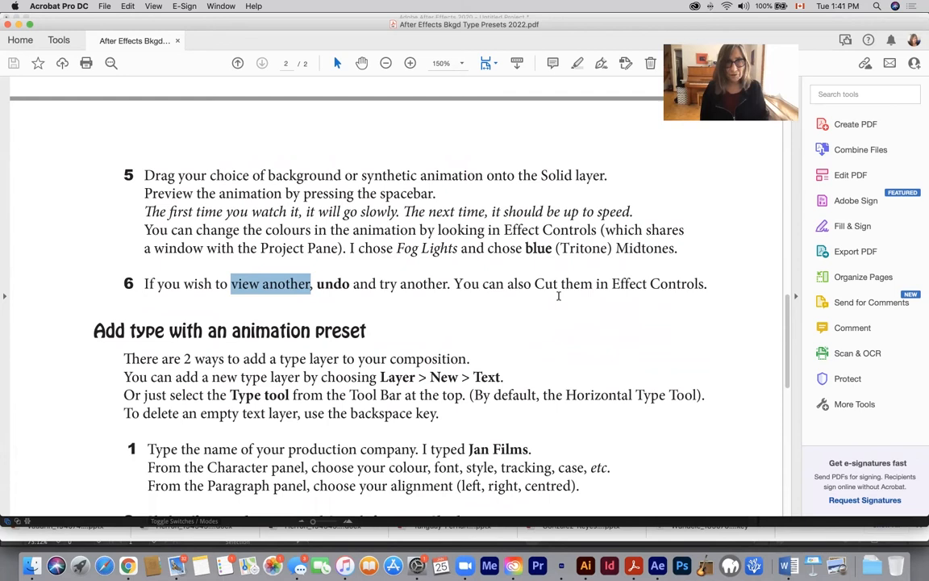
# Read the handout's "Add type with an animation preset" instructions through to the Animate In presets
pyautogui.scroll(-1, 539, 339)
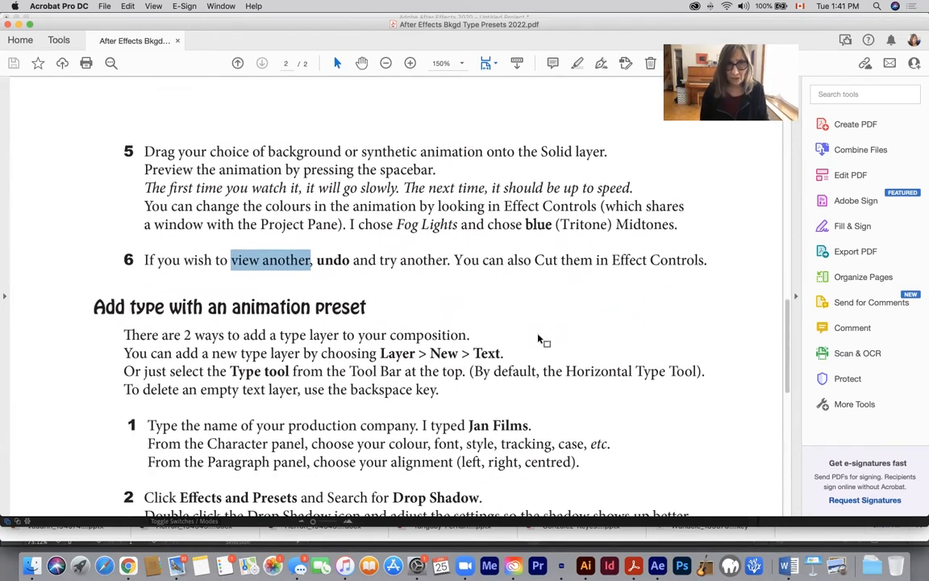
pyautogui.scroll(-5, 539, 338)
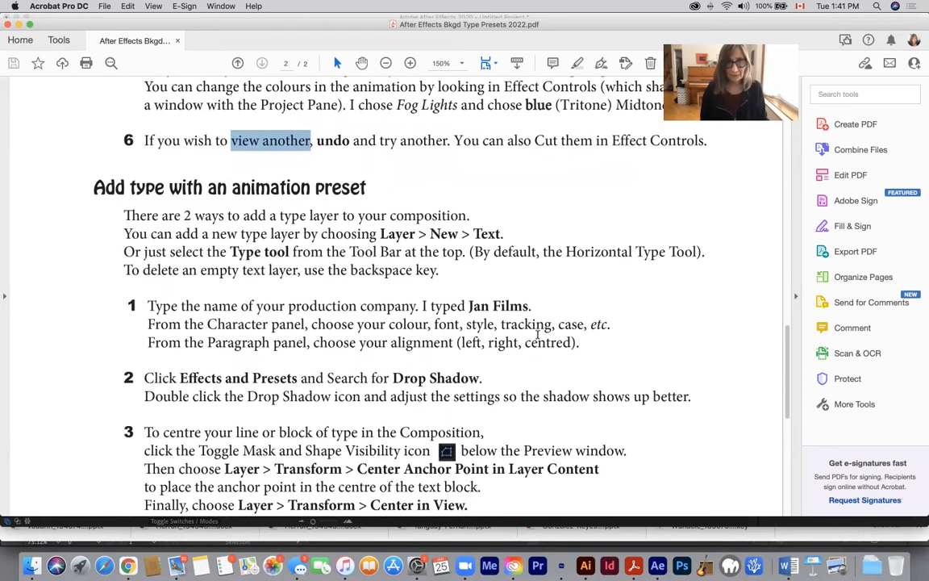
pyautogui.scroll(-1, 539, 335)
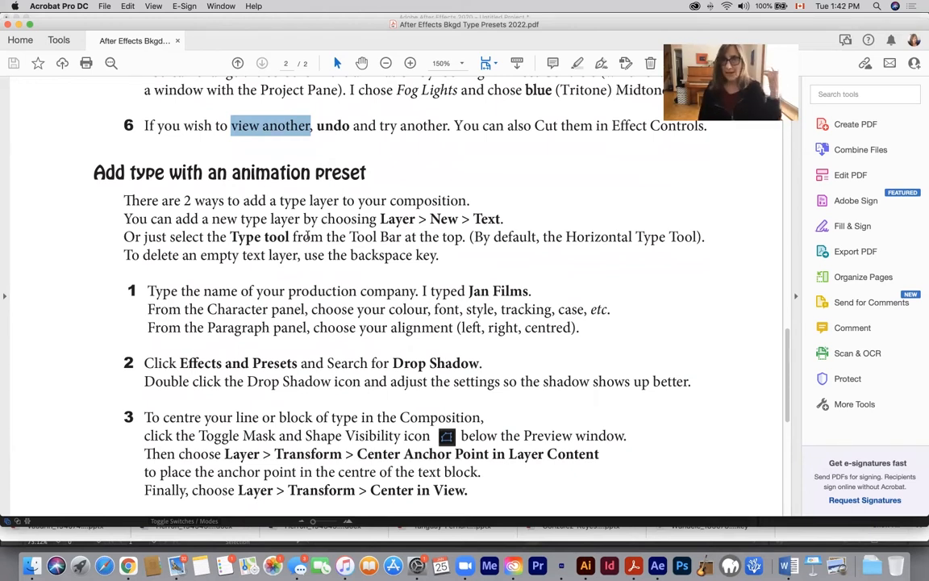
pyautogui.scroll(-2, 307, 236)
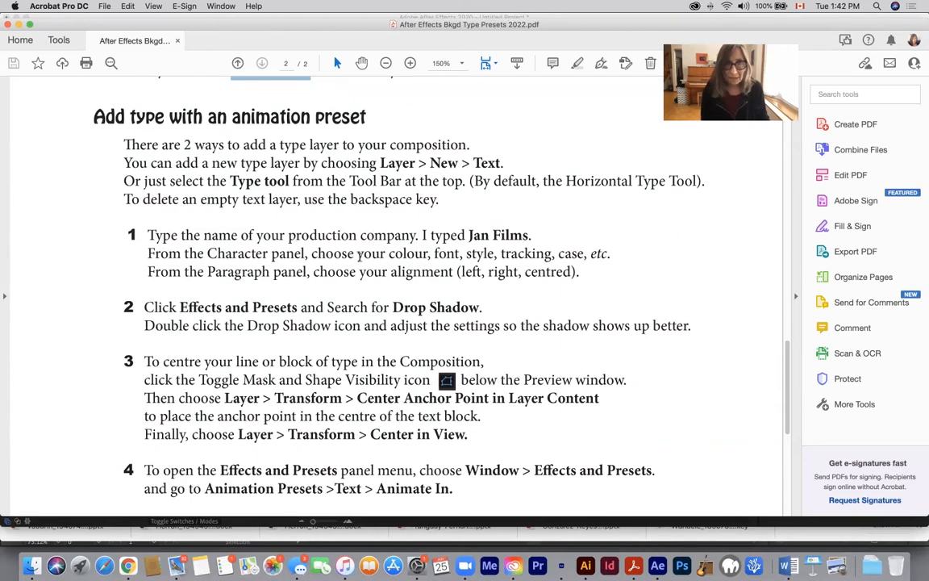
pyautogui.scroll(1, 330, 311)
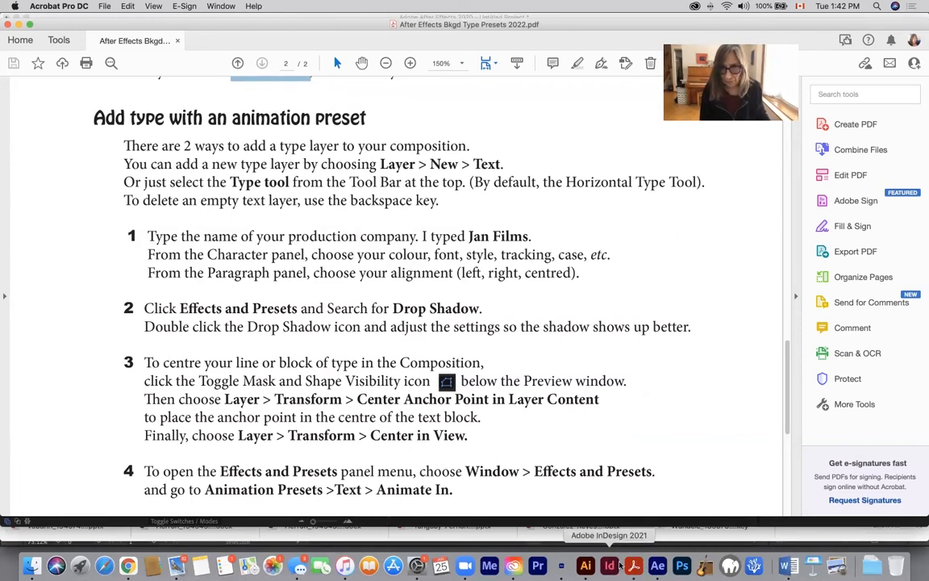
# Return to After Effects, add a text layer reading "Foggy Films" and move it to about 614, 274 in the composition
pyautogui.click(657, 564)
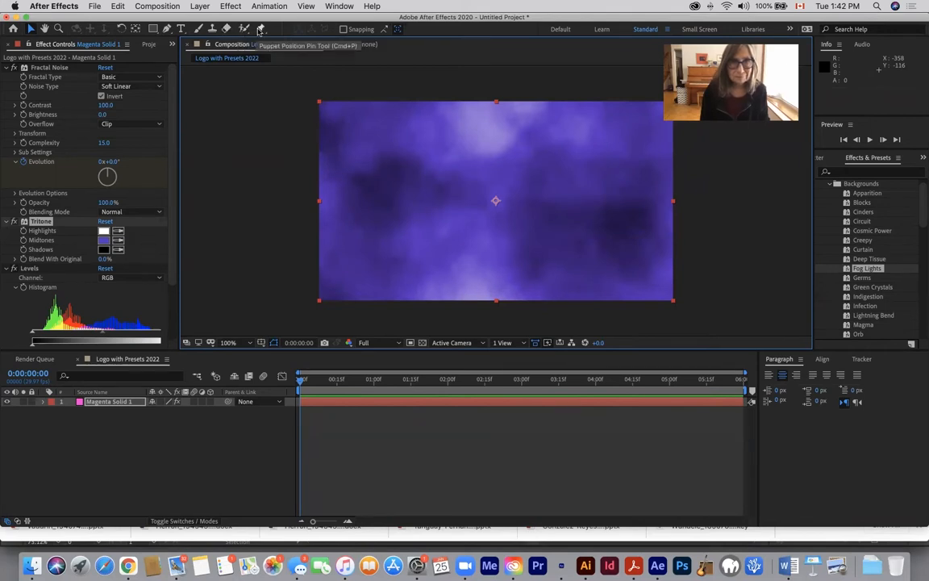
pyautogui.click(181, 29)
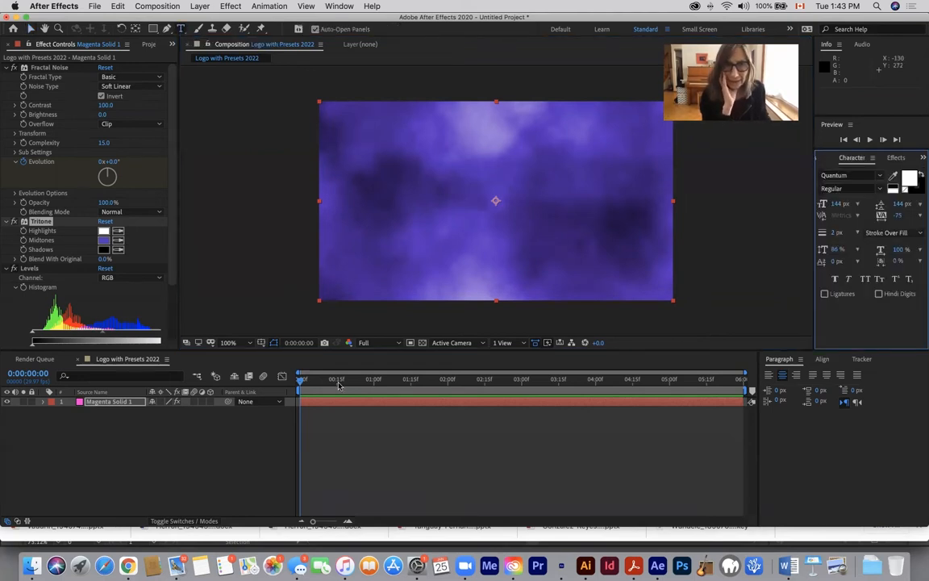
pyautogui.click(411, 184)
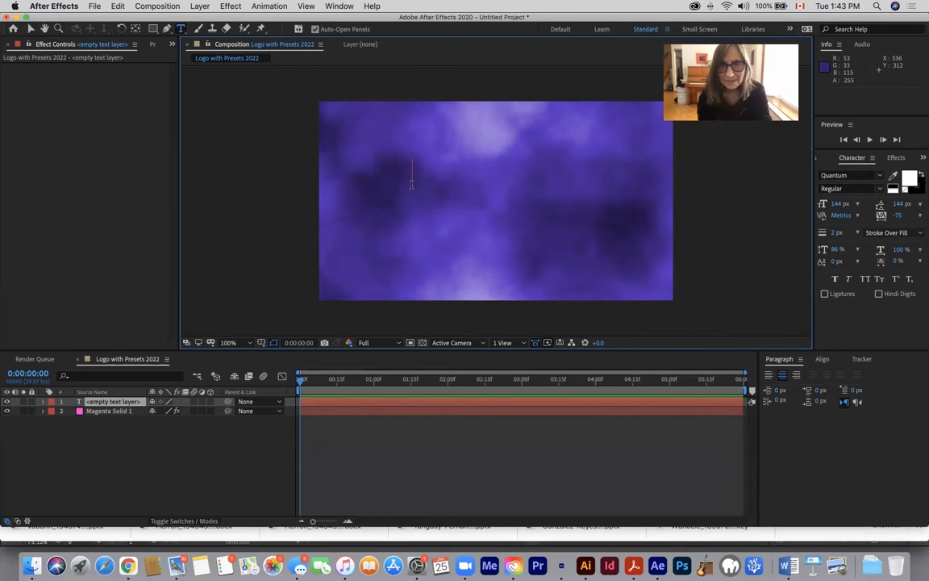
pyautogui.write('Foggy Films')
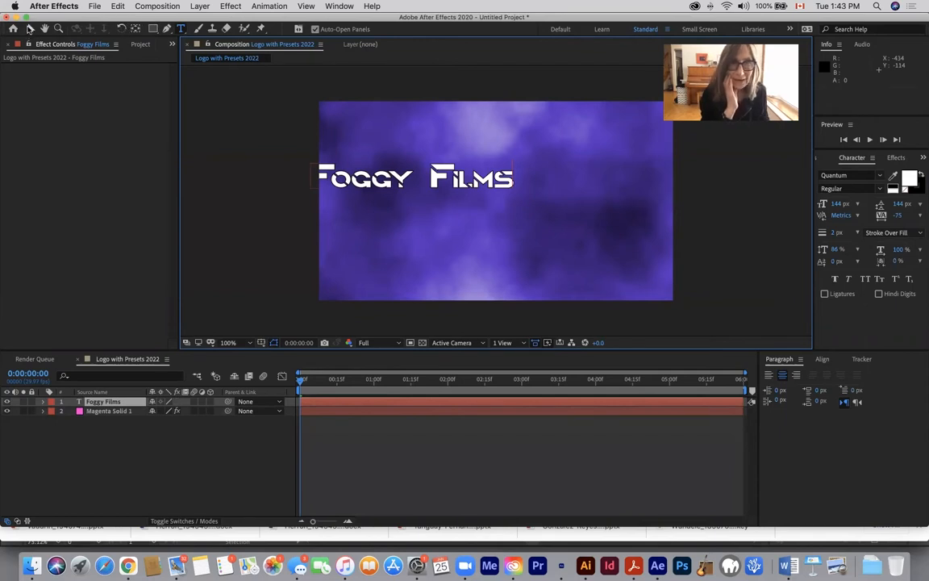
pyautogui.click(30, 28)
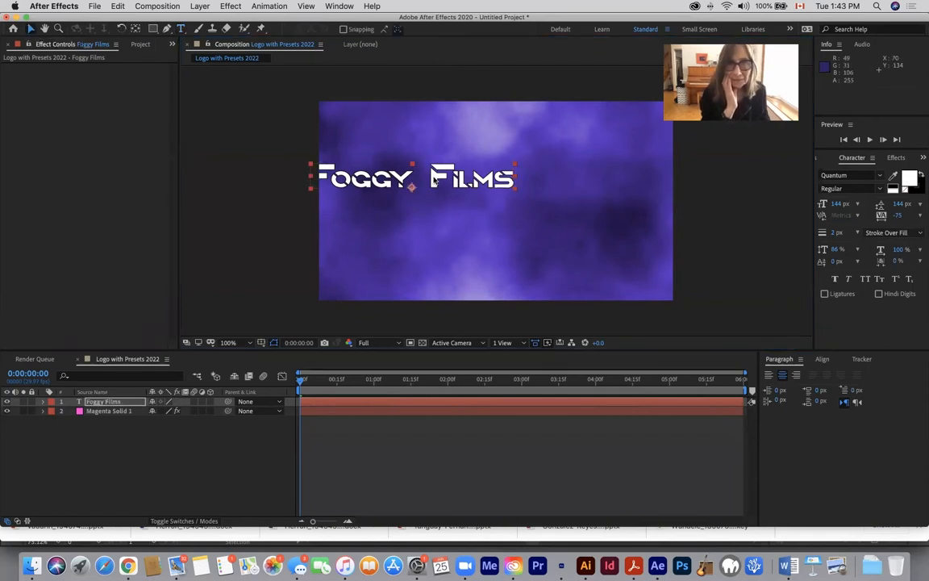
pyautogui.moveTo(434, 183); pyautogui.dragTo(512, 171)
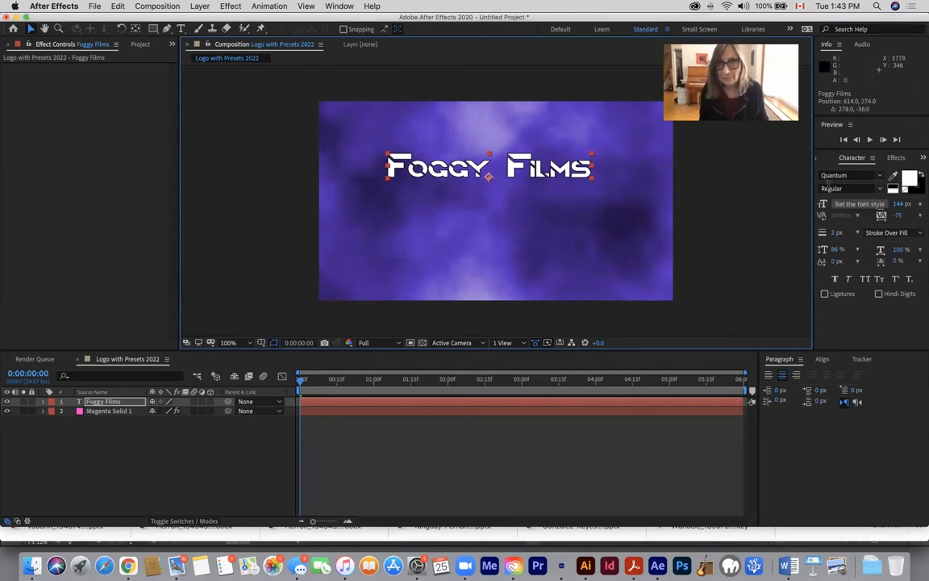
# Set the Foggy Films text's font to Chalkduster
pyautogui.click(881, 176)
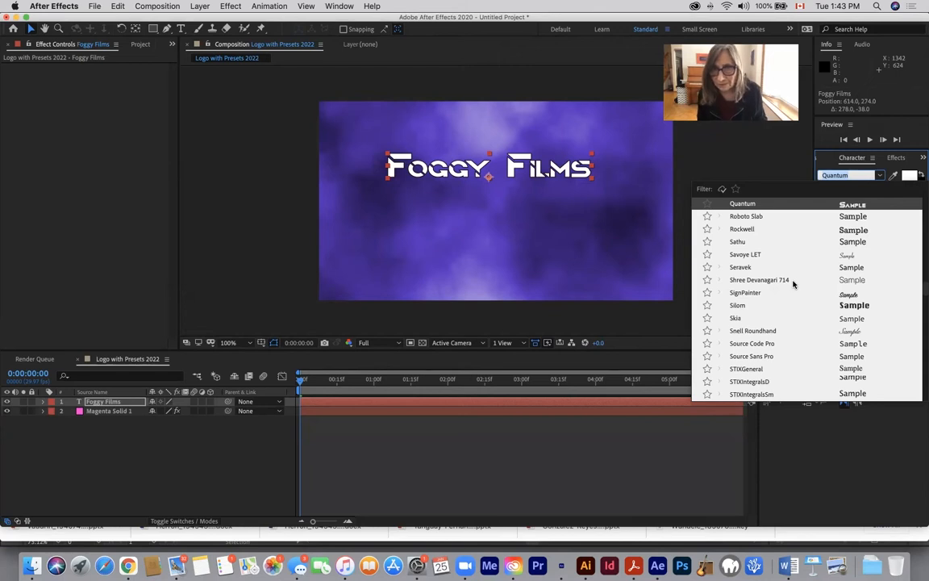
pyautogui.scroll(5, 793, 283)
pyautogui.scroll(5, 792, 284)
pyautogui.scroll(1, 793, 284)
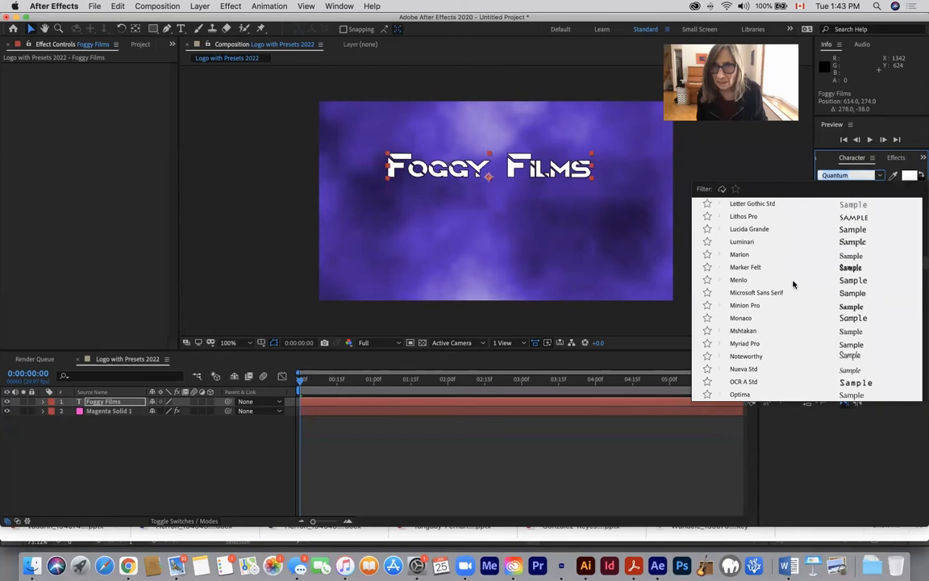
pyautogui.scroll(1, 793, 284)
pyautogui.scroll(3, 793, 284)
pyautogui.scroll(5, 792, 284)
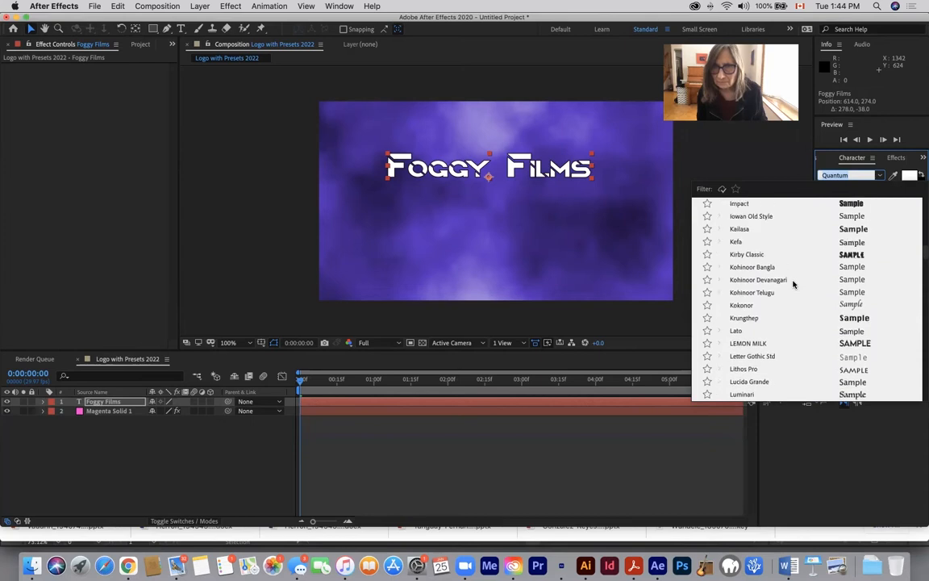
pyautogui.scroll(3, 793, 284)
pyautogui.scroll(5, 793, 284)
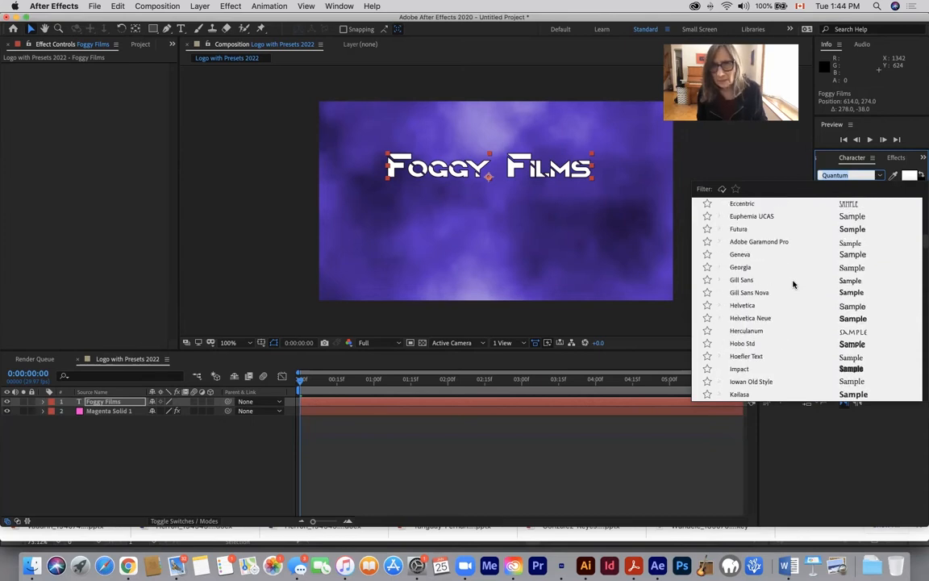
pyautogui.scroll(4, 793, 284)
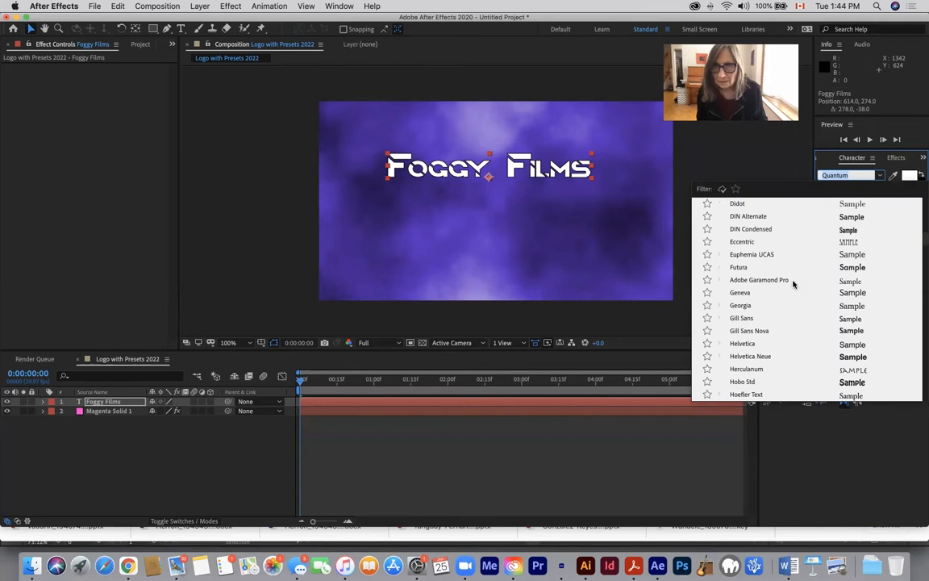
pyautogui.scroll(6, 793, 284)
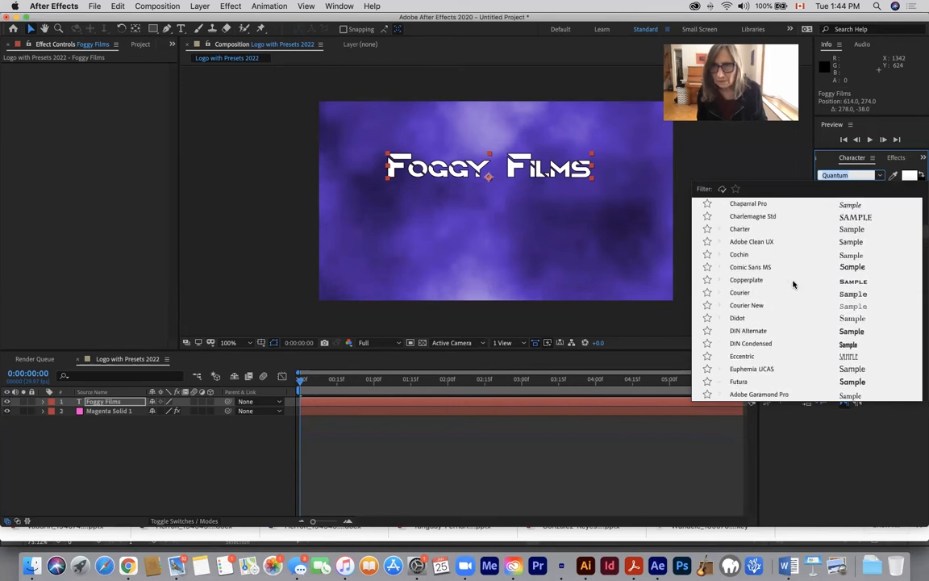
pyautogui.scroll(1, 793, 284)
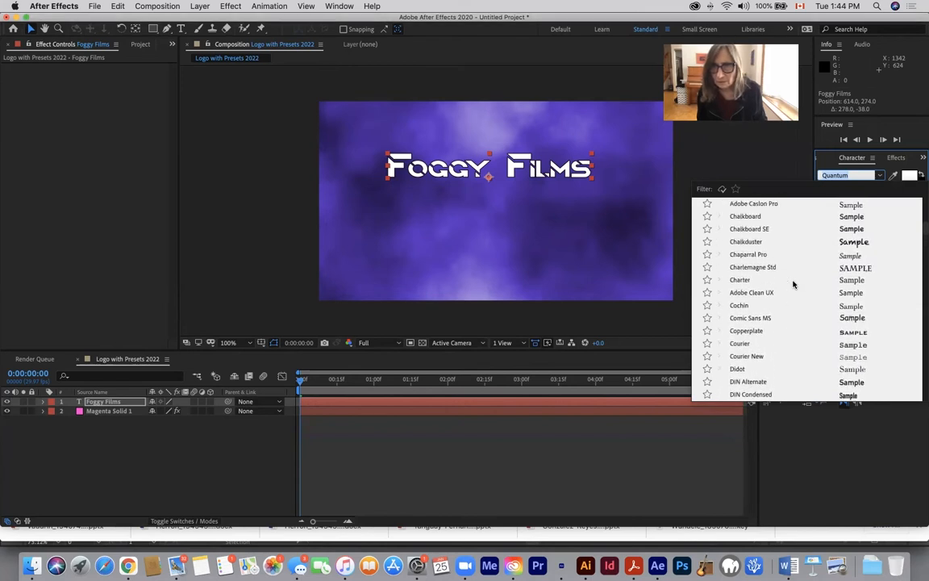
pyautogui.click(750, 241)
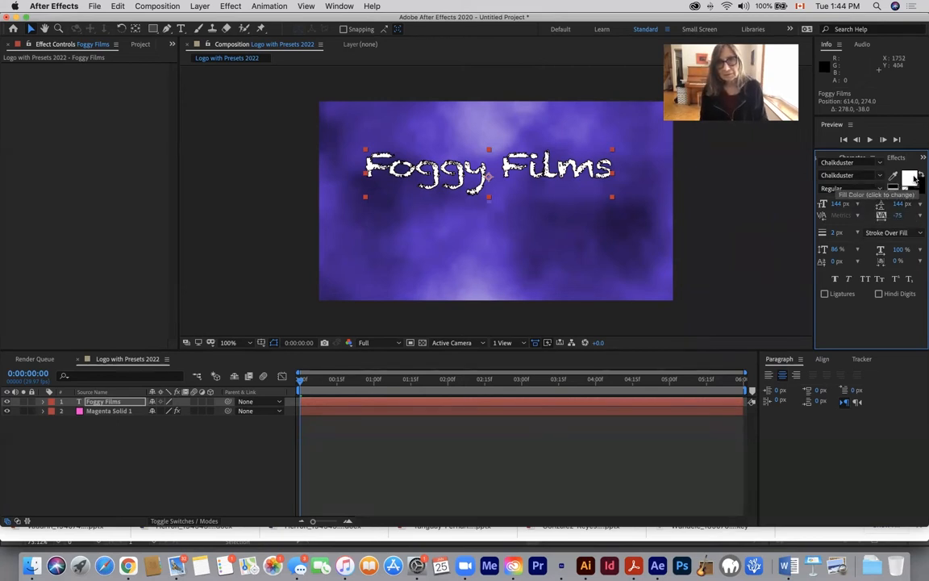
# Set the Foggy Films text's fill colour to light purple 927CD4, sampled from the light fog in the background
pyautogui.click(914, 177)
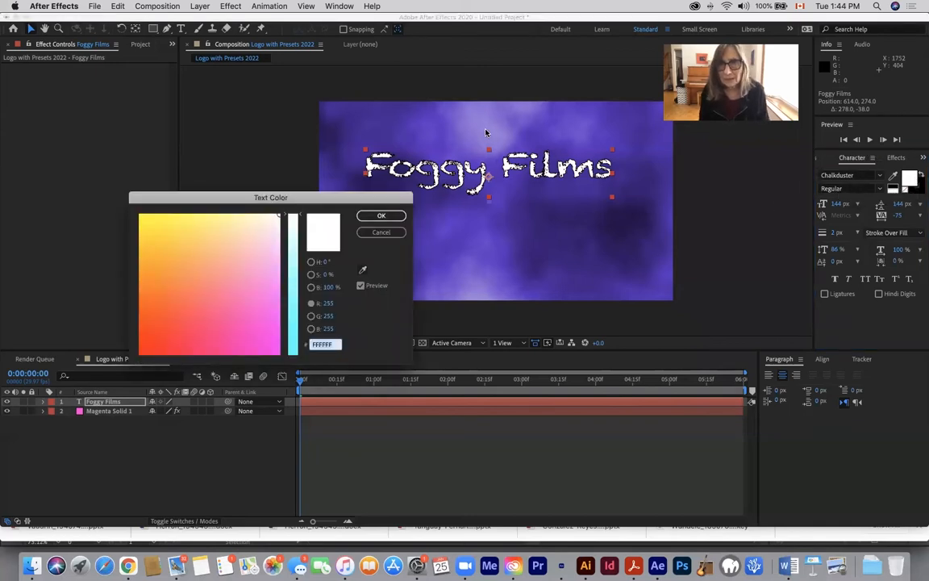
pyautogui.click(362, 270)
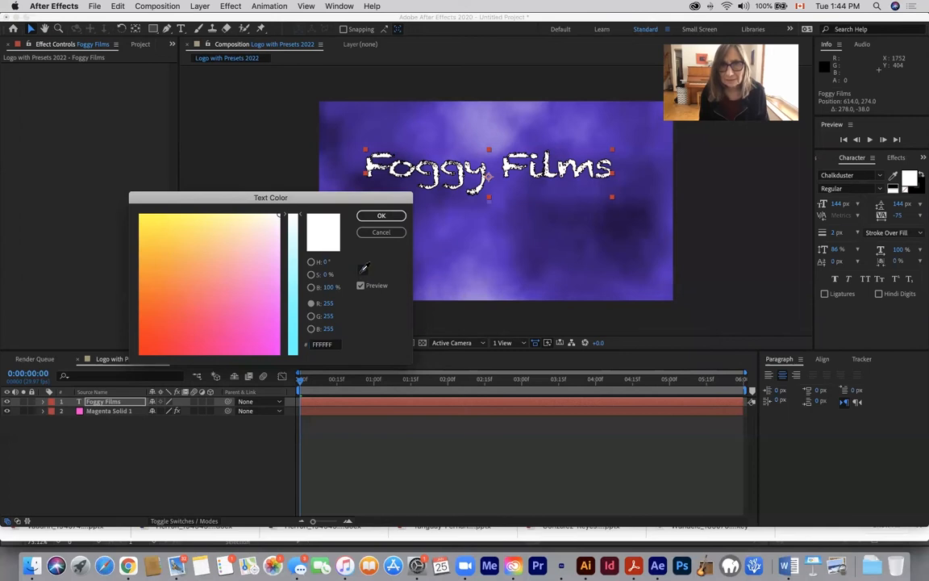
pyautogui.click(496, 126)
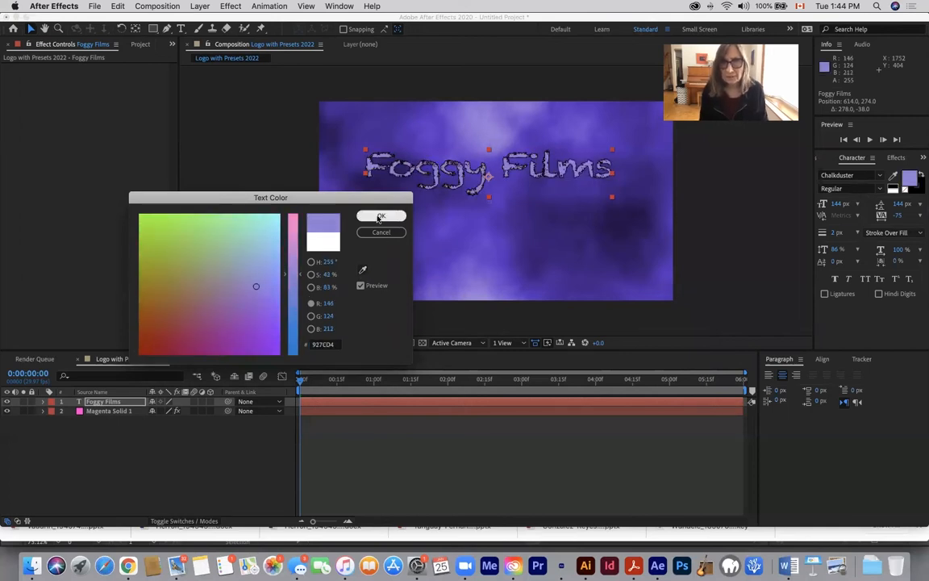
pyautogui.click(380, 217)
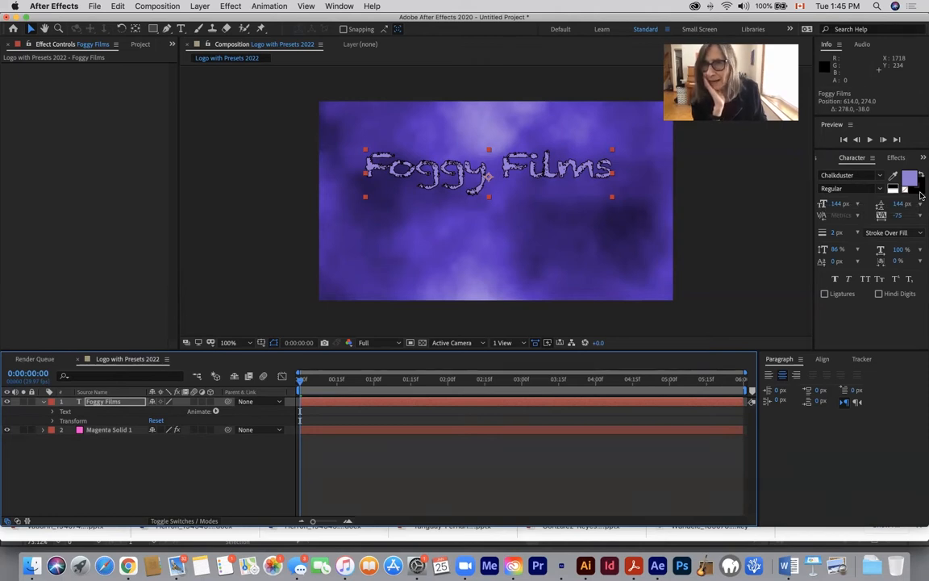
# Set the Foggy Films text's stroke colour to dark purple 23164A, sampled from the dark area of the background
pyautogui.click(921, 194)
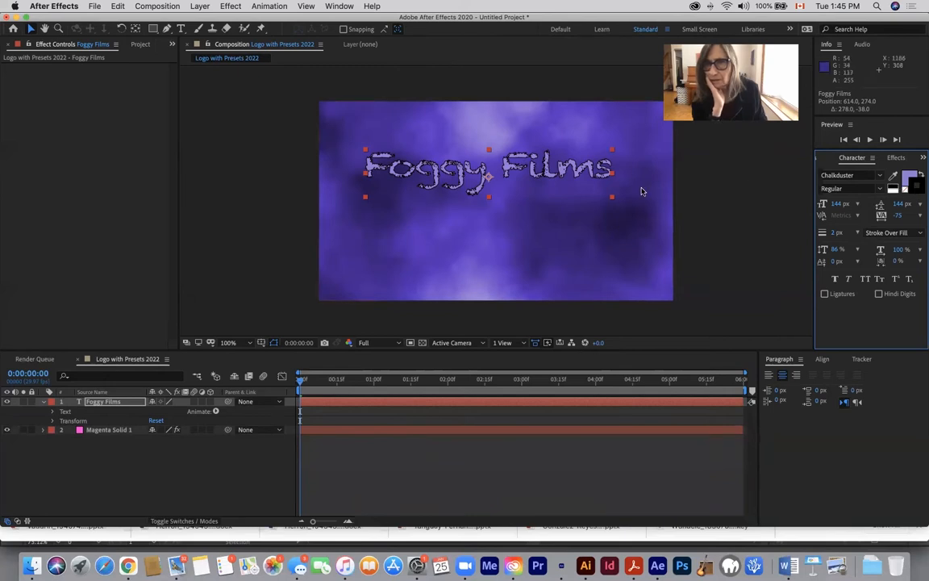
pyautogui.click(919, 188)
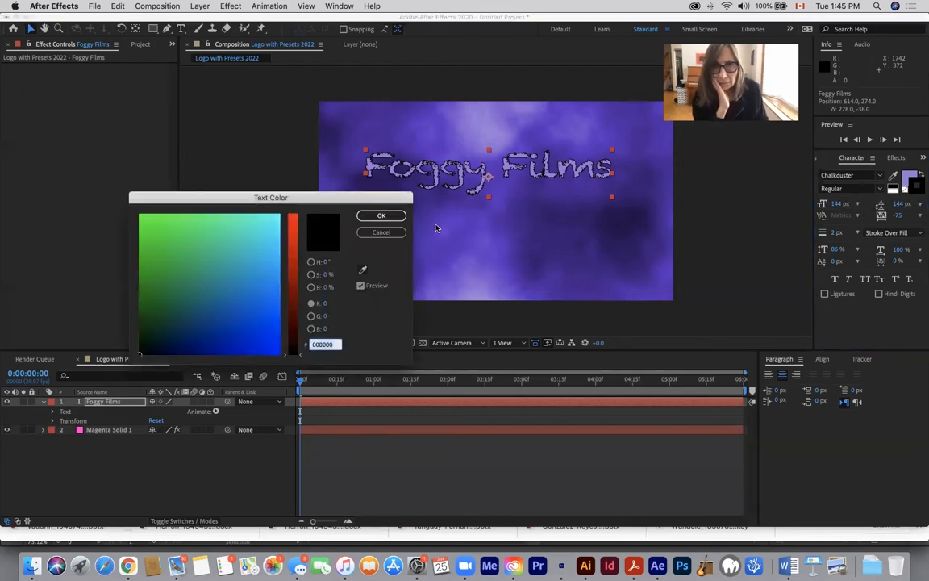
pyautogui.click(362, 269)
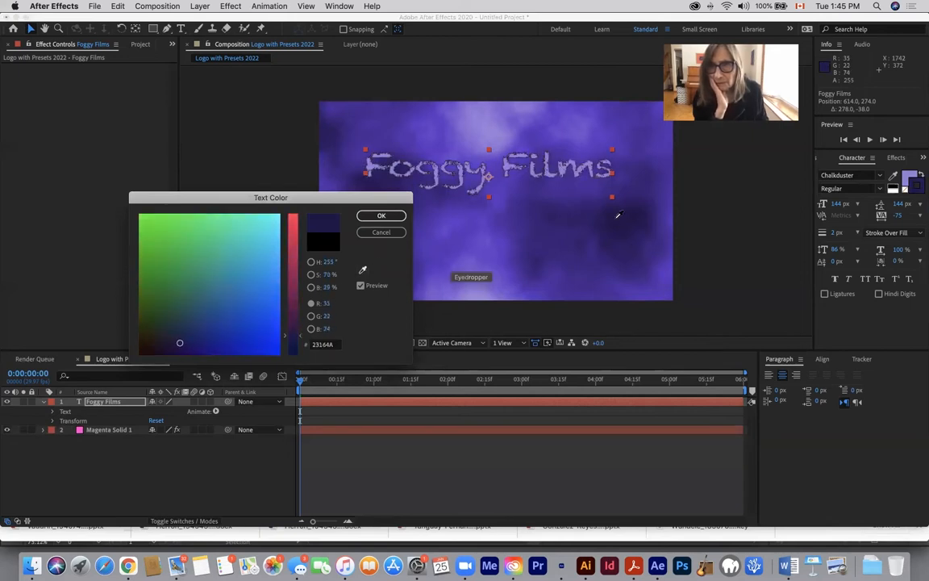
pyautogui.click(614, 222)
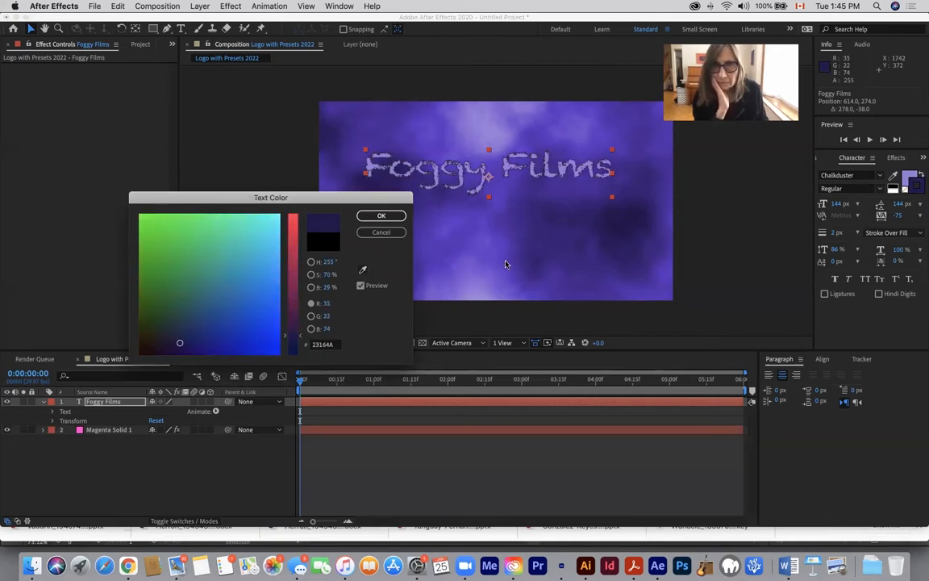
pyautogui.click(375, 217)
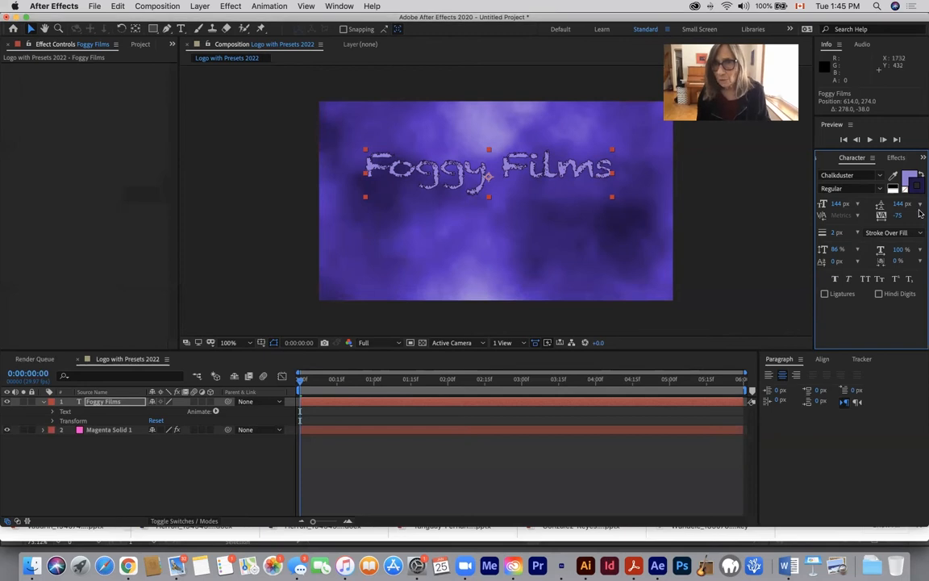
# Remove the stroke from the Foggy Films text
pyautogui.click(905, 190)
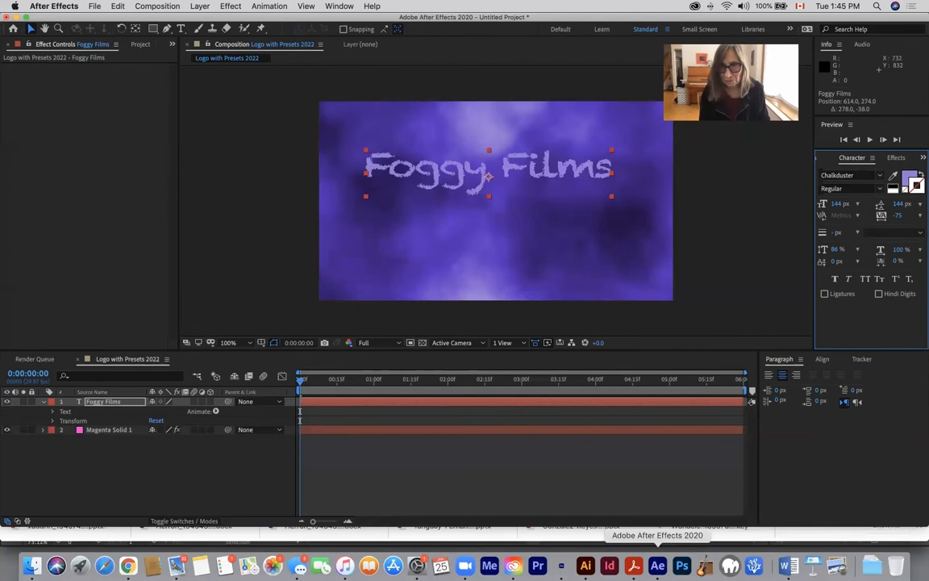
# Check the handout's Drop Shadow step in Acrobat, return to After Effects and apply the Drop Shadow effect to the Foggy Films text
pyautogui.click(634, 565)
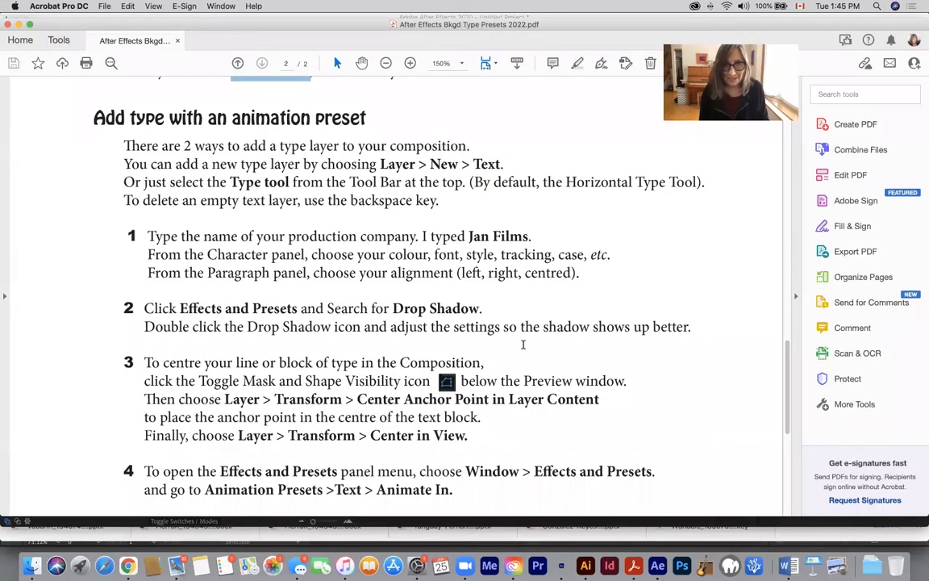
pyautogui.scroll(-3, 523, 344)
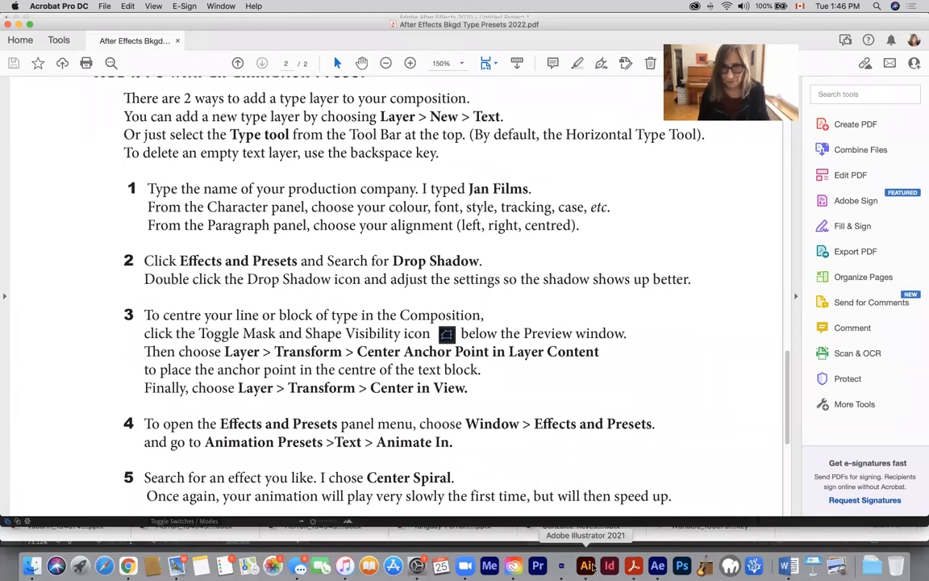
pyautogui.click(657, 567)
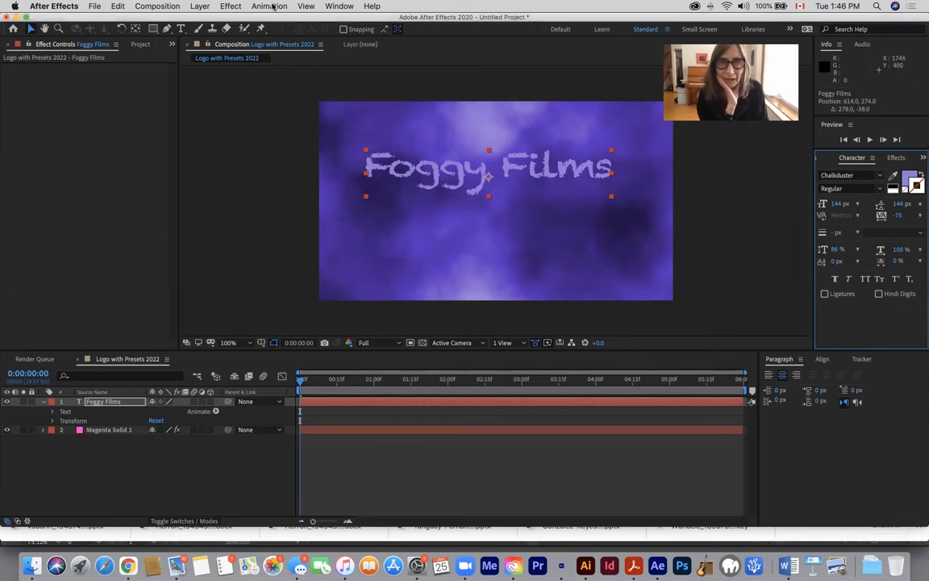
pyautogui.click(337, 6)
pyautogui.click(363, 134)
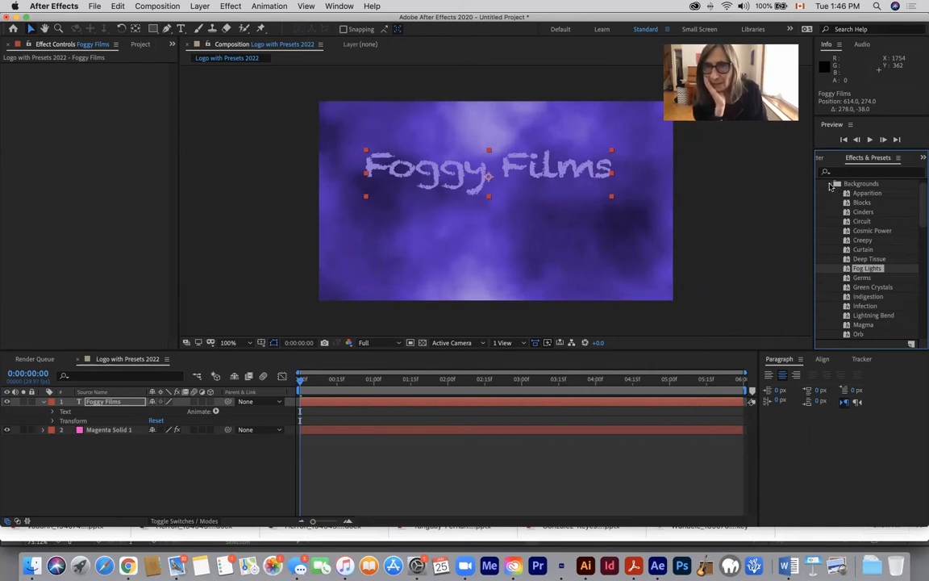
pyautogui.click(847, 172)
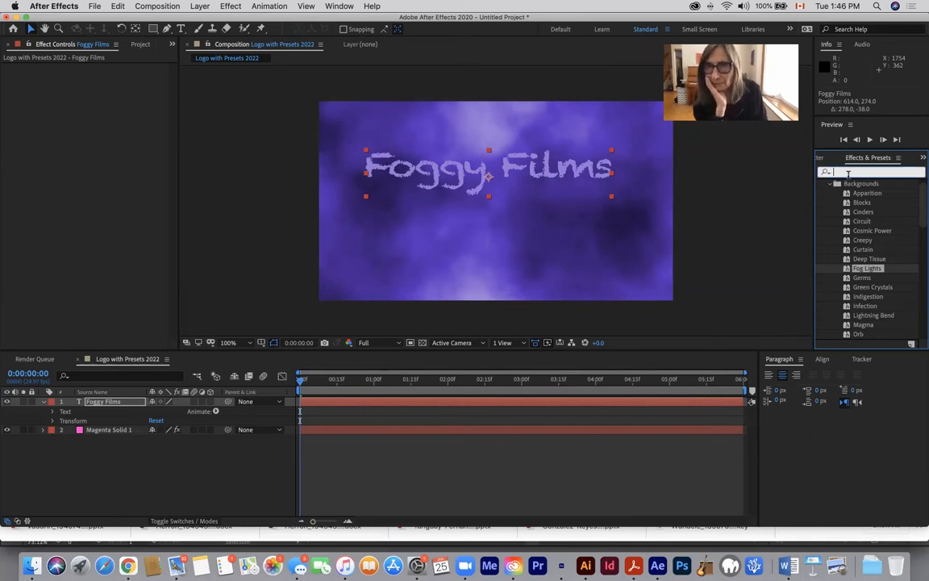
pyautogui.write('d')
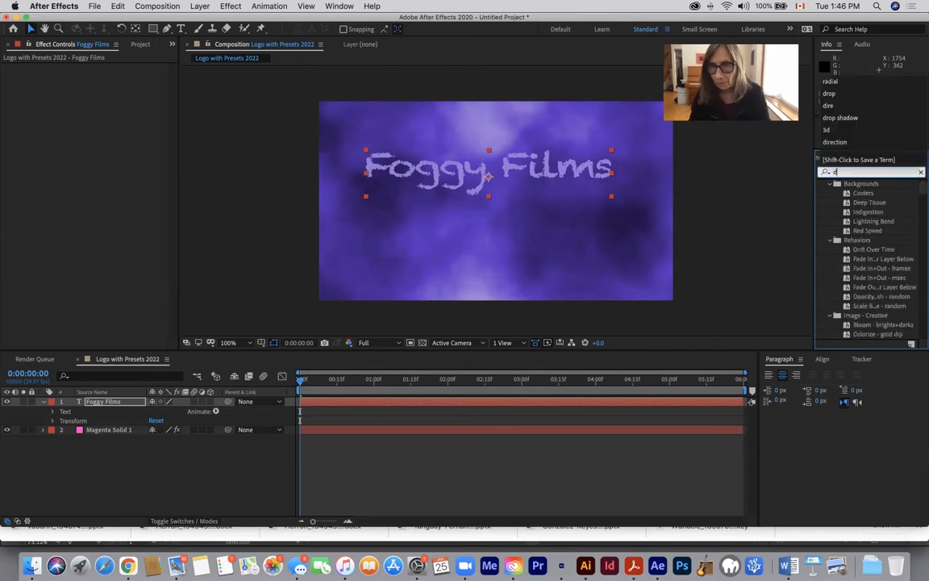
pyautogui.write('rop')
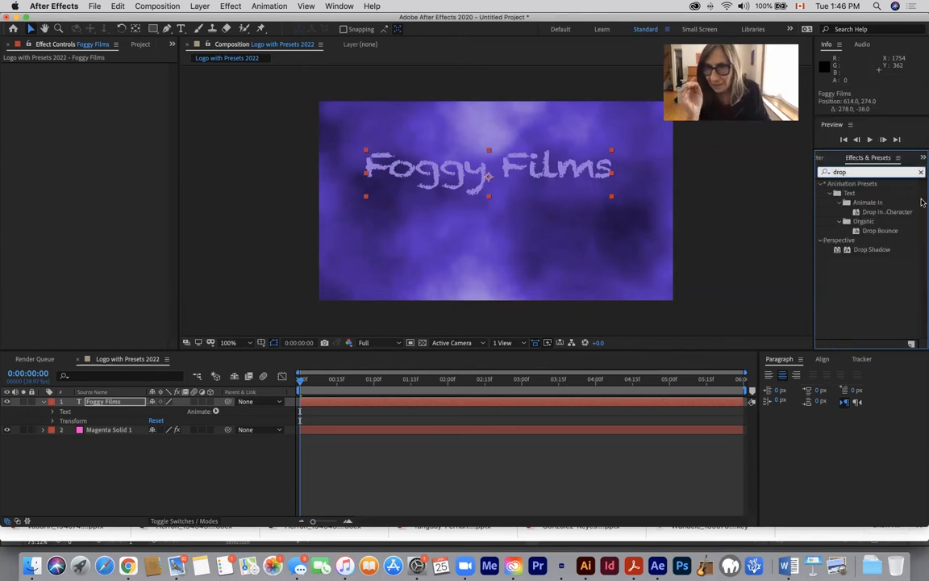
pyautogui.click(863, 250)
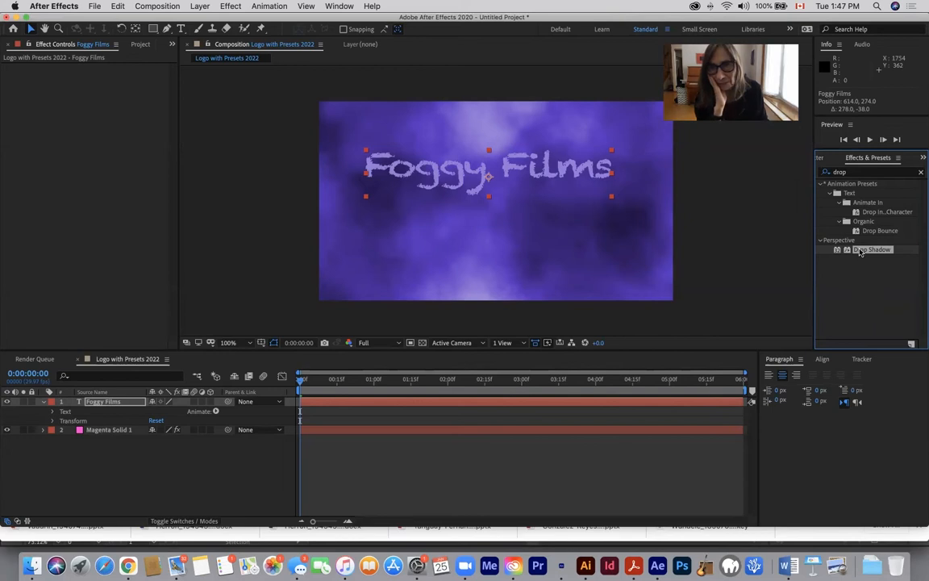
pyautogui.moveTo(861, 251); pyautogui.dragTo(535, 170)
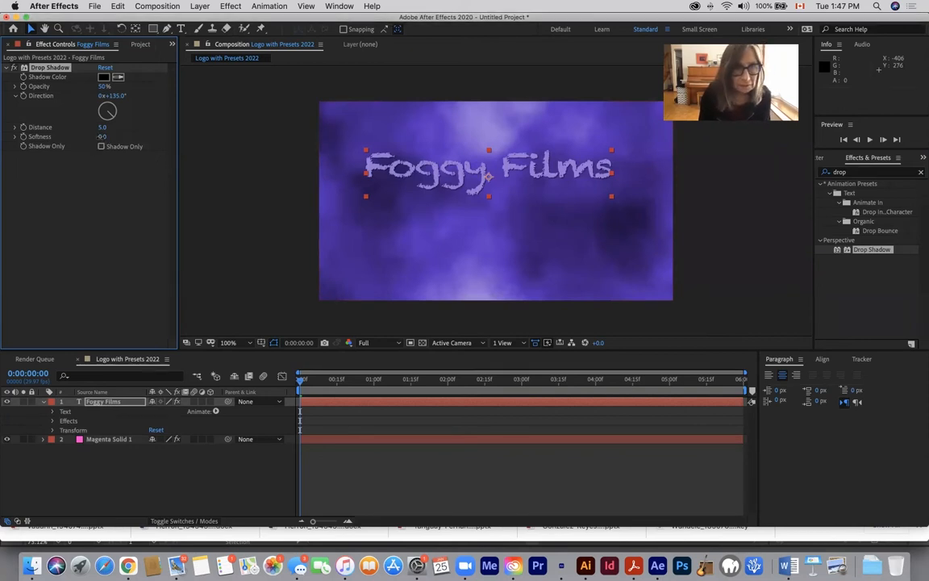
# Set the softness of the Foggy Films text's drop shadow to 6
pyautogui.click(102, 137)
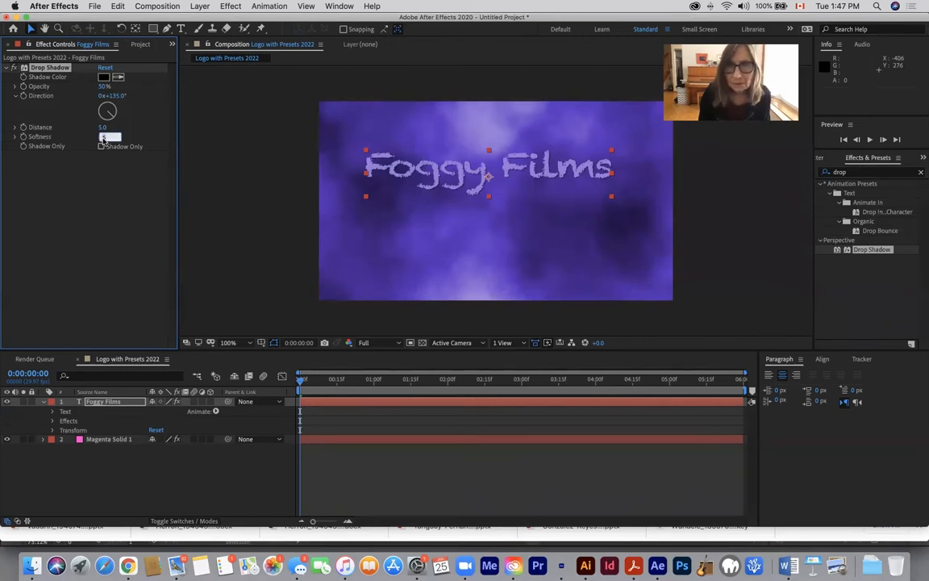
pyautogui.write('16')
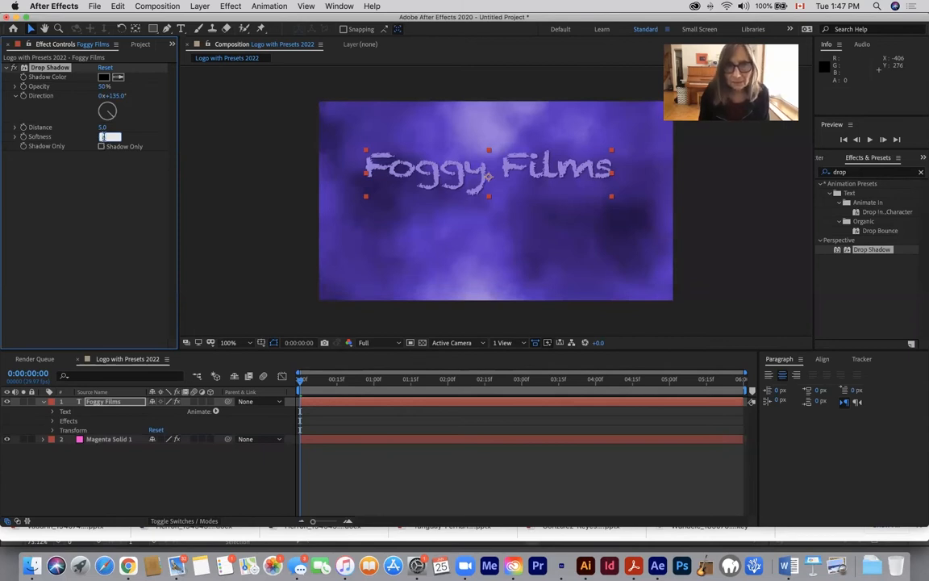
pyautogui.write('6')
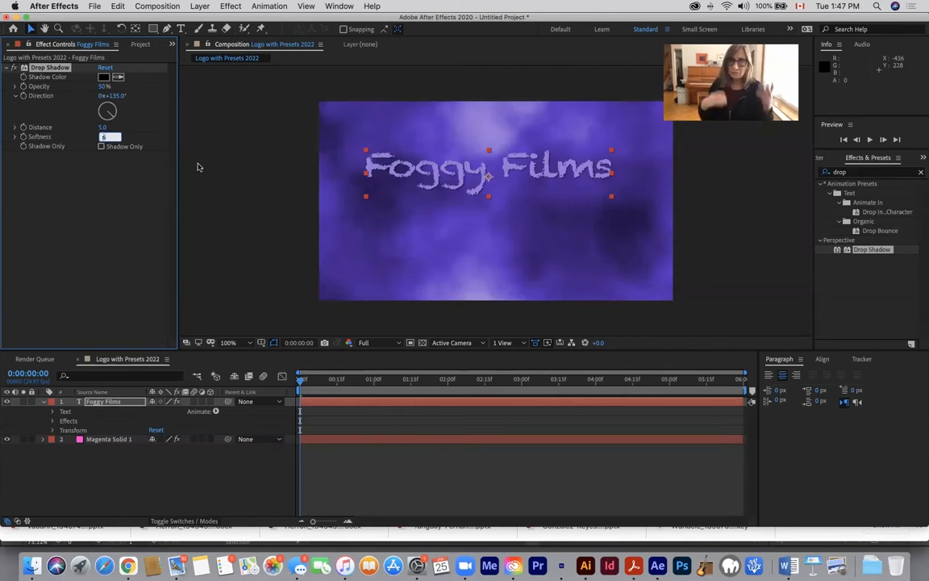
pyautogui.click(250, 153)
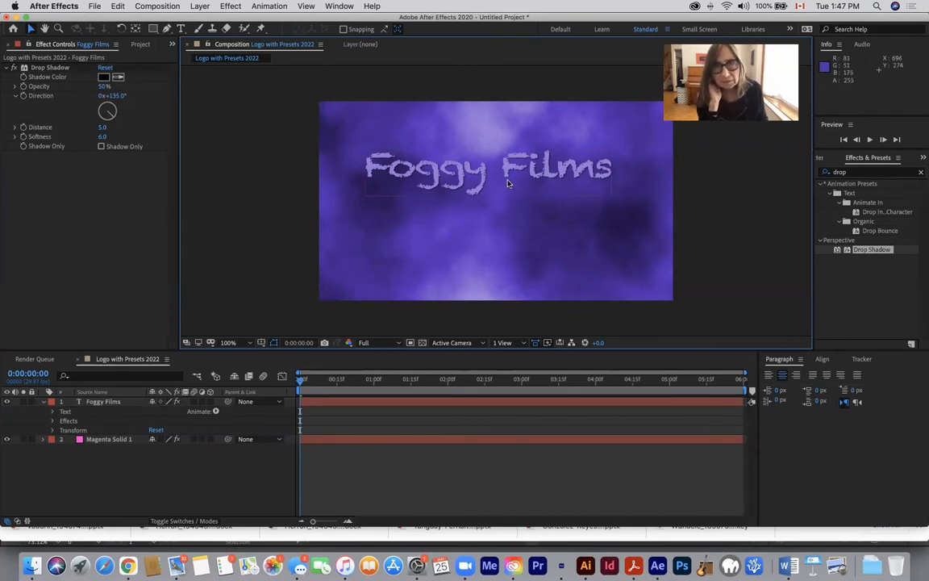
pyautogui.click(102, 86)
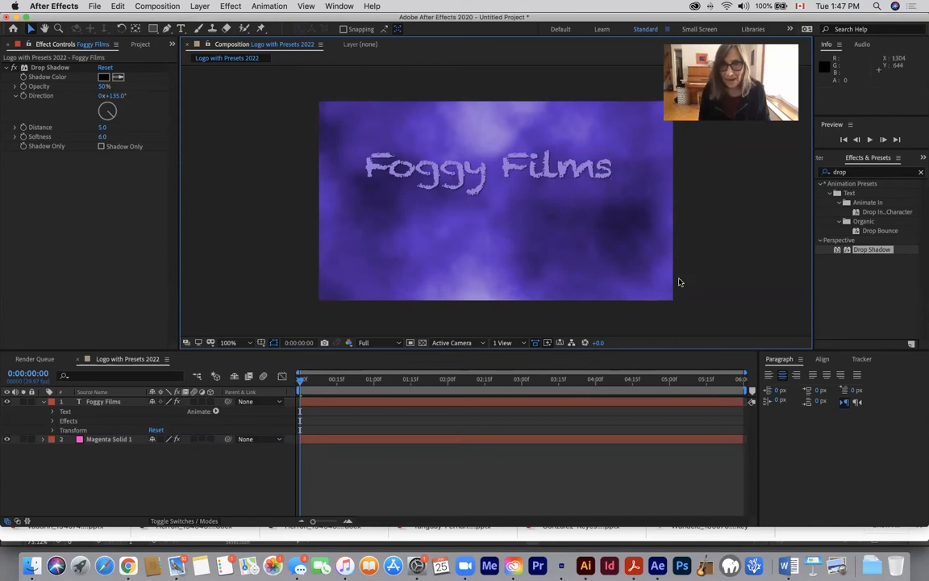
# Switch to Acrobat and read the handout's step 3 on centring type, highlighting "Toggle Mask and Shape Visibility"
pyautogui.click(636, 567)
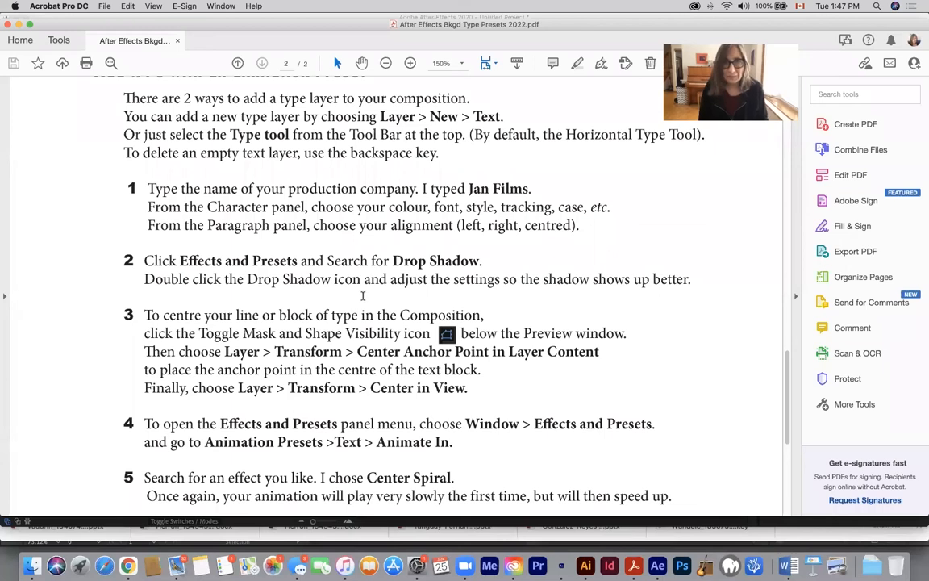
pyautogui.scroll(-2, 392, 330)
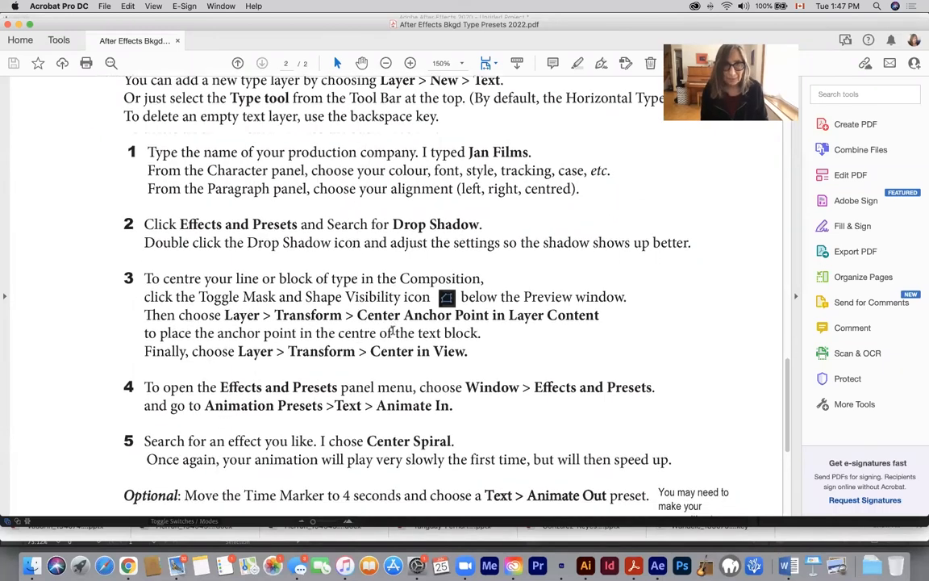
pyautogui.scroll(-1, 392, 331)
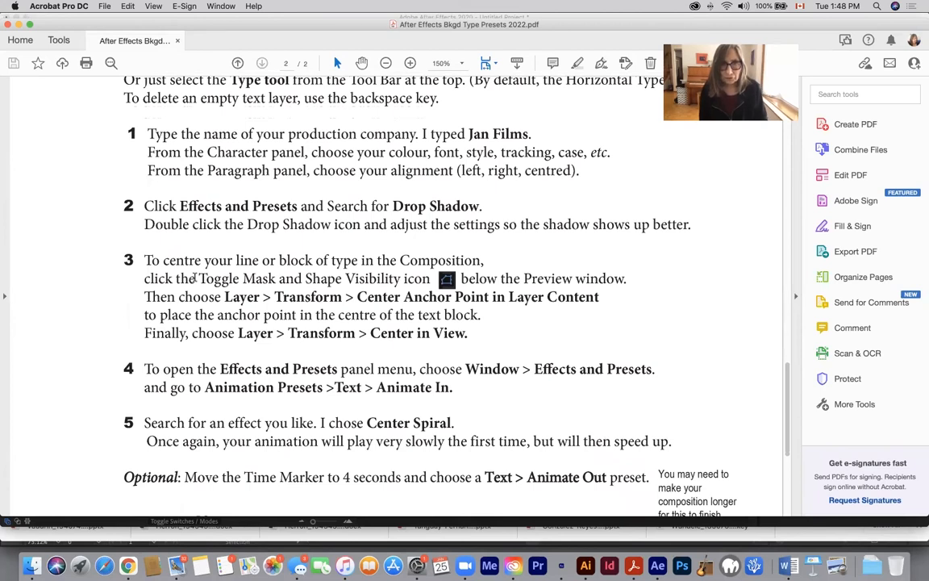
pyautogui.moveTo(198, 278); pyautogui.dragTo(401, 279)
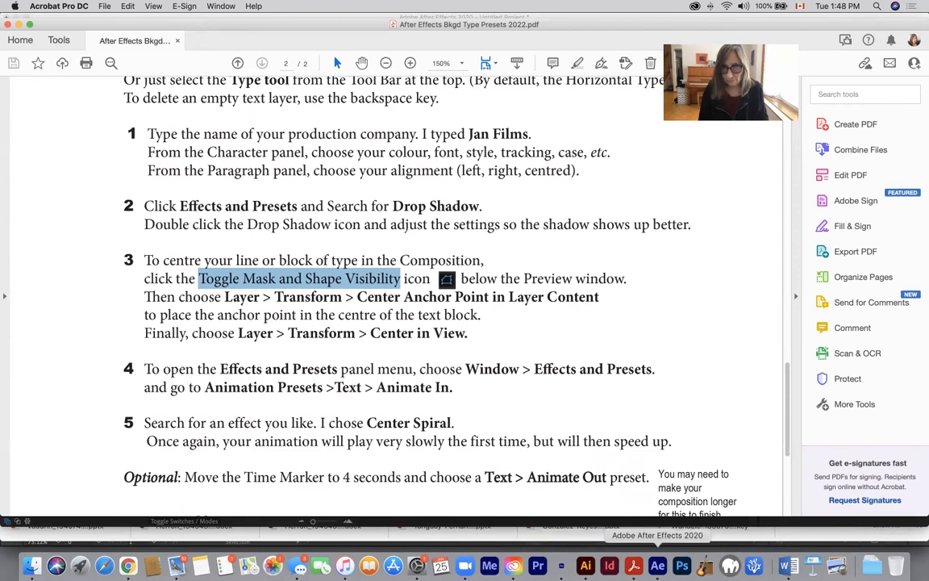
# Return to After Effects and centre the Foggy Films layer's anchor point in its layer content
pyautogui.click(657, 567)
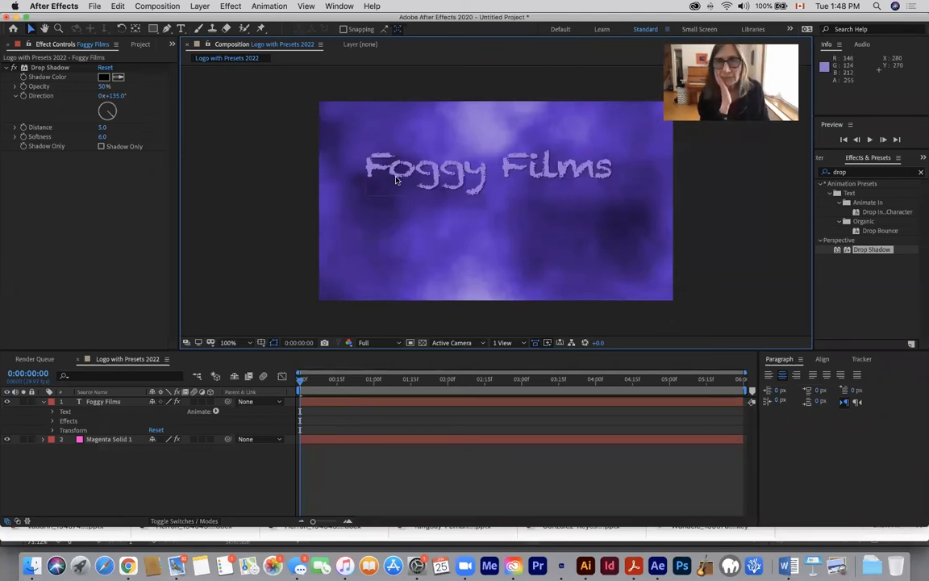
pyautogui.click(312, 403)
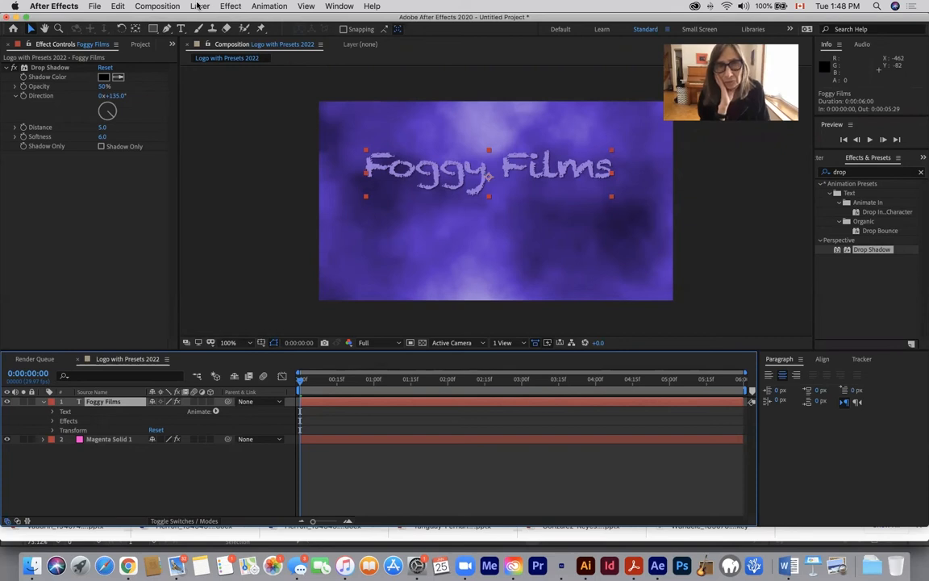
pyautogui.click(199, 5)
pyautogui.moveTo(285, 262)
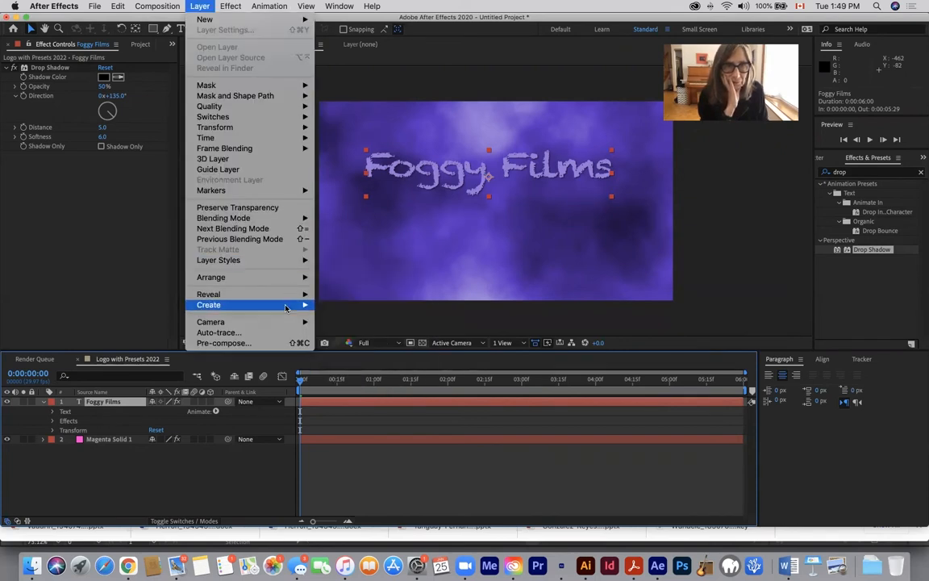
pyautogui.moveTo(283, 126)
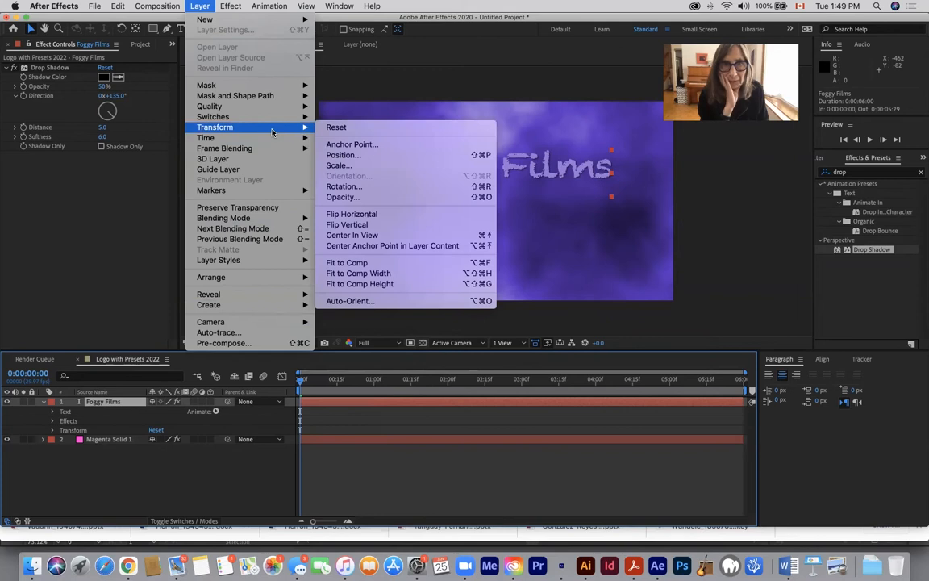
pyautogui.click(366, 246)
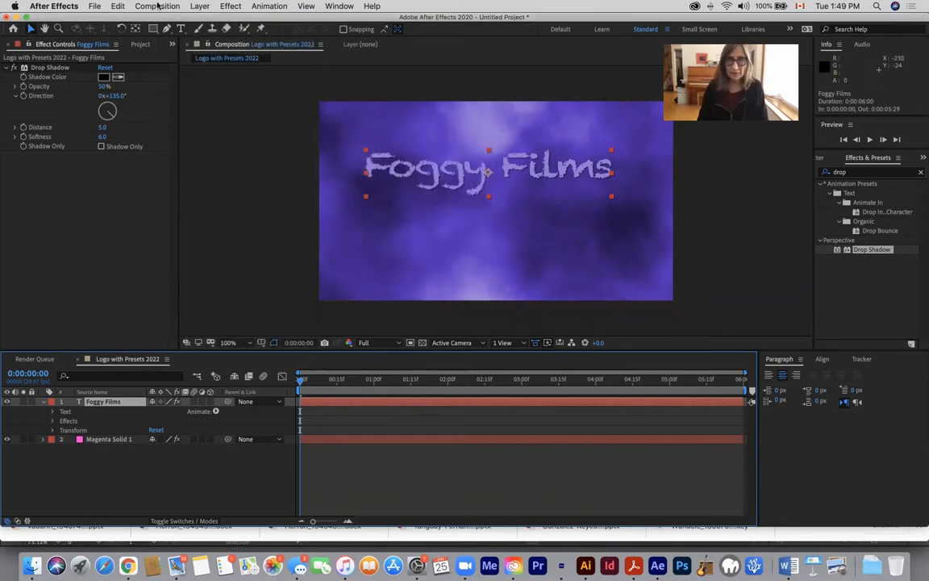
# Centre the Foggy Films text layer in the composition view
pyautogui.click(200, 6)
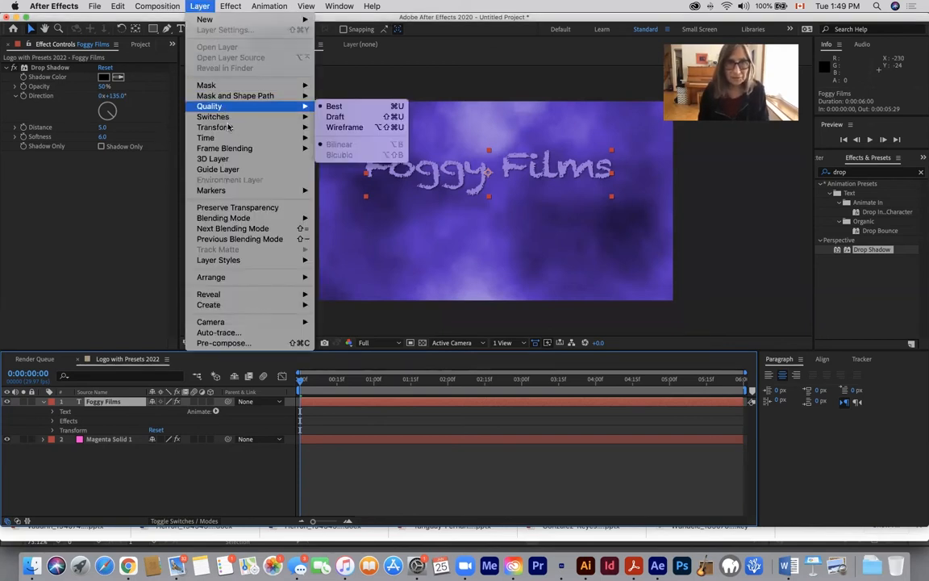
pyautogui.moveTo(214, 126)
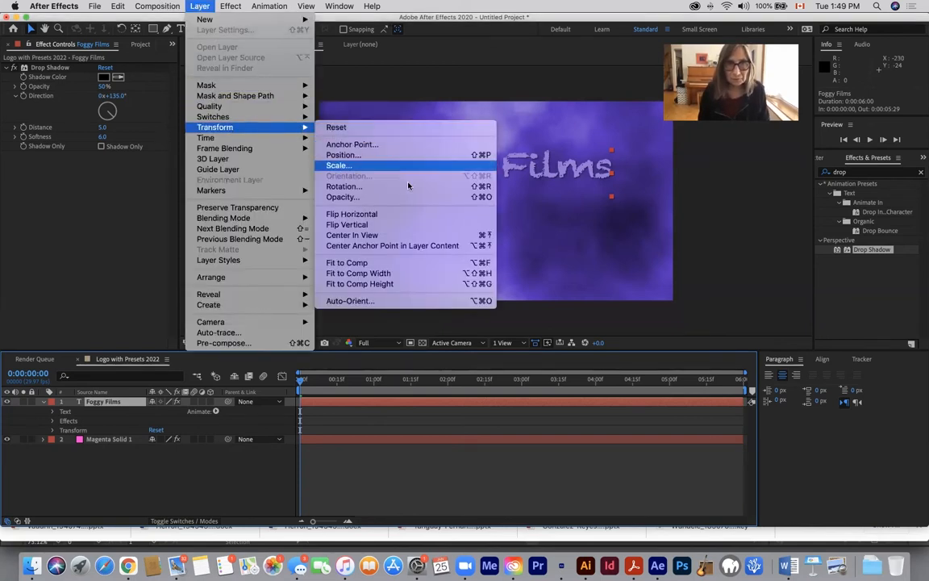
pyautogui.click(385, 235)
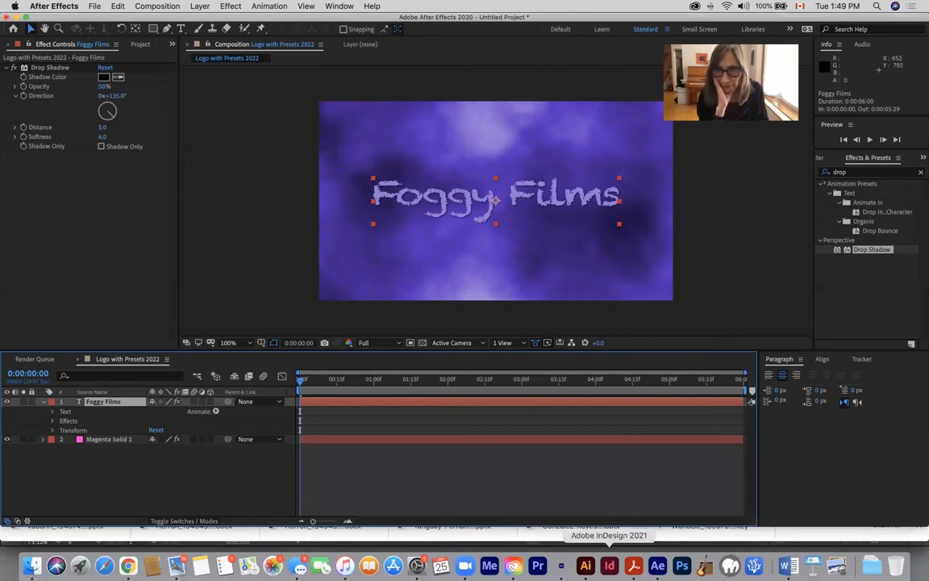
# Switch to Acrobat and read the handout's steps 4 and 5 on applying a text Animate In preset
pyautogui.click(634, 565)
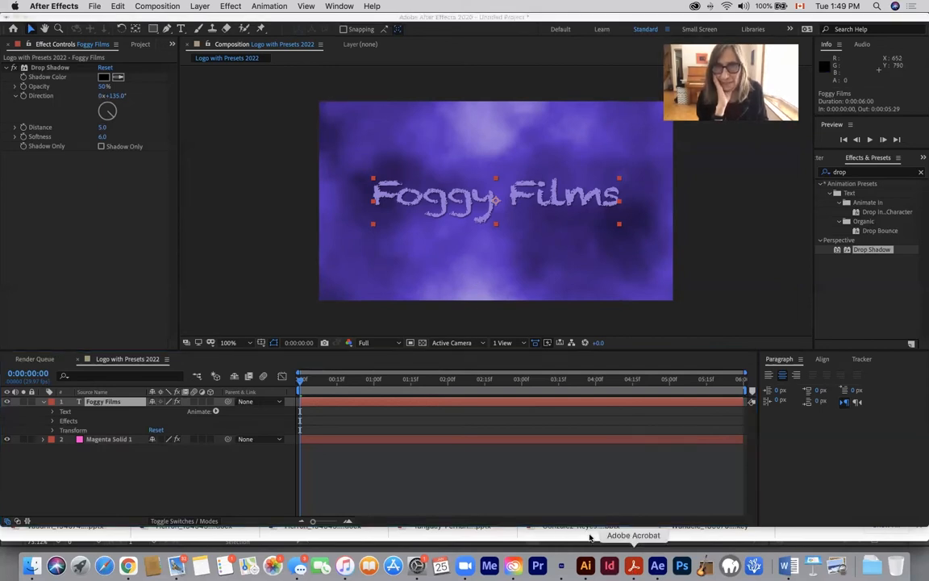
pyautogui.scroll(-5, 532, 348)
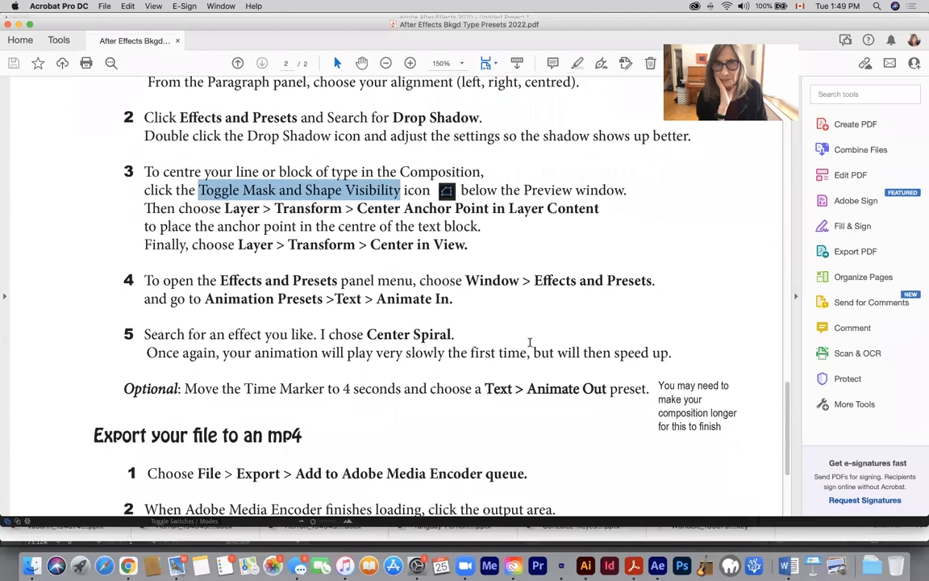
pyautogui.scroll(-1, 530, 342)
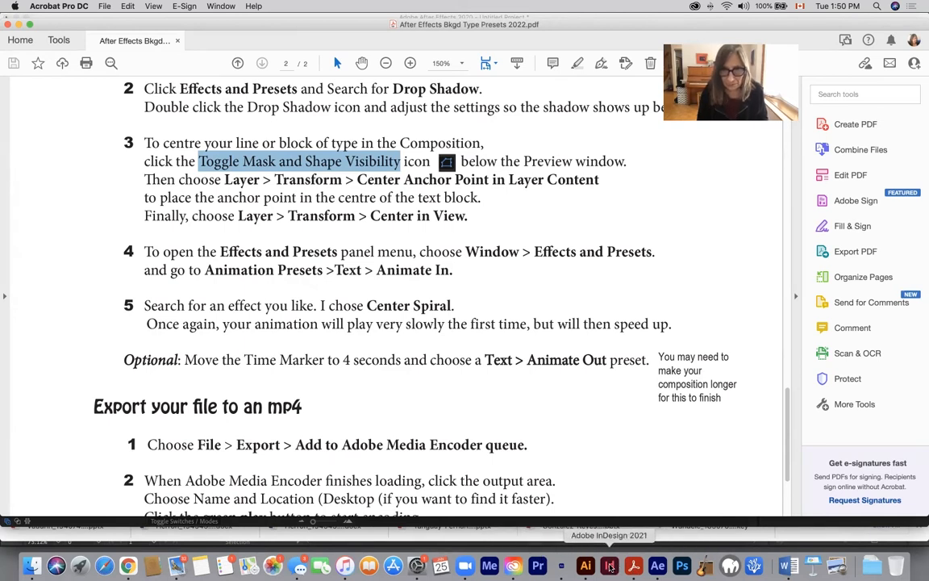
# Return to After Effects, clear the effects search and expand the animation presets to the Text > Animate In folder
pyautogui.click(658, 566)
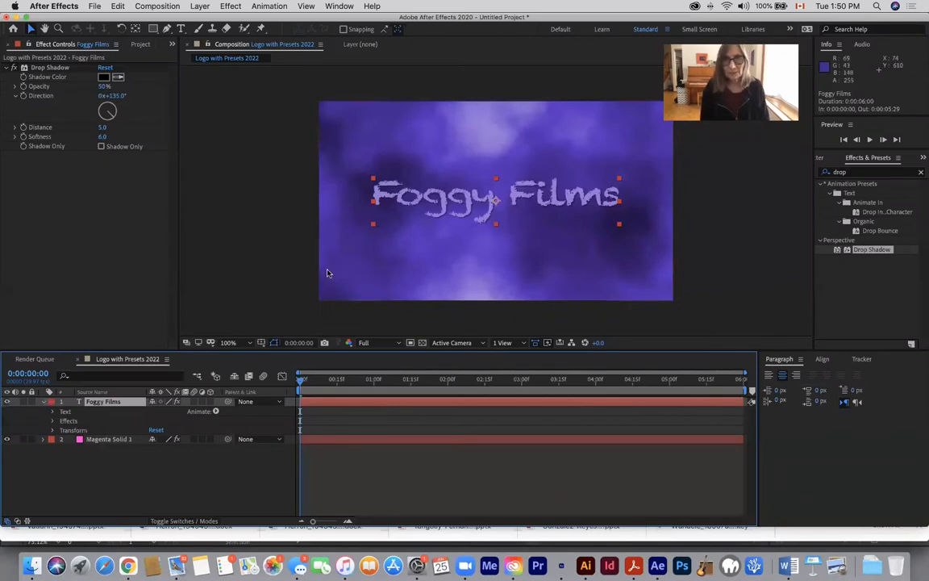
pyautogui.click(839, 204)
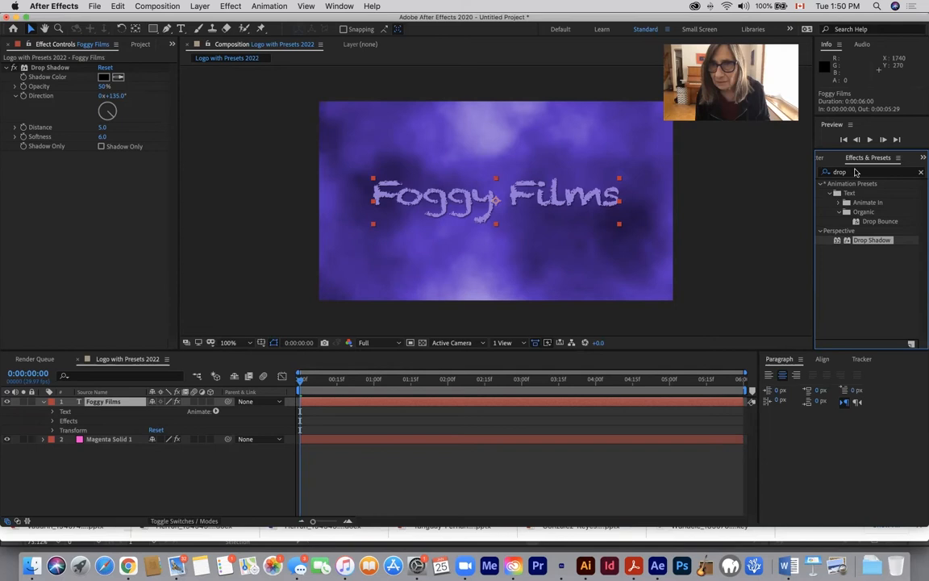
pyautogui.click(849, 173)
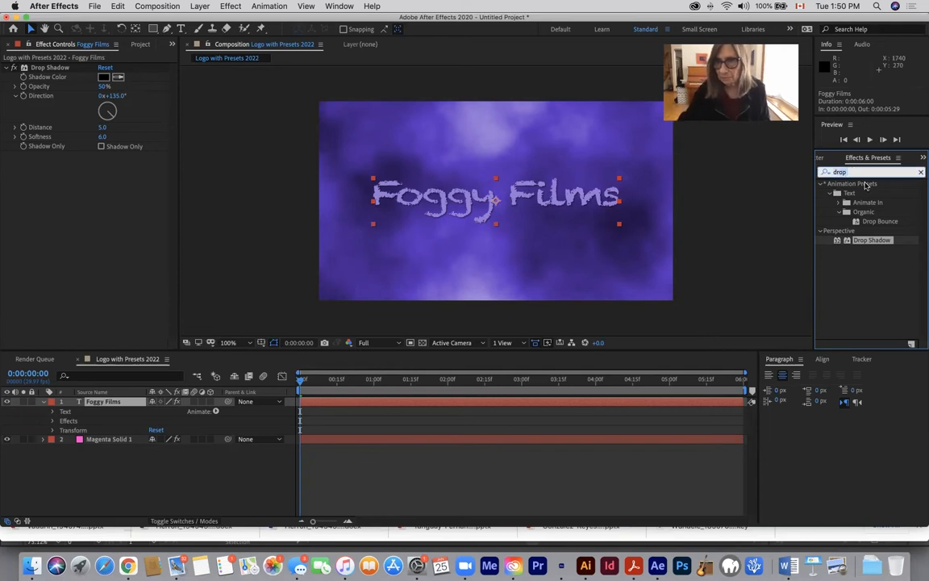
pyautogui.press('BackSpace')
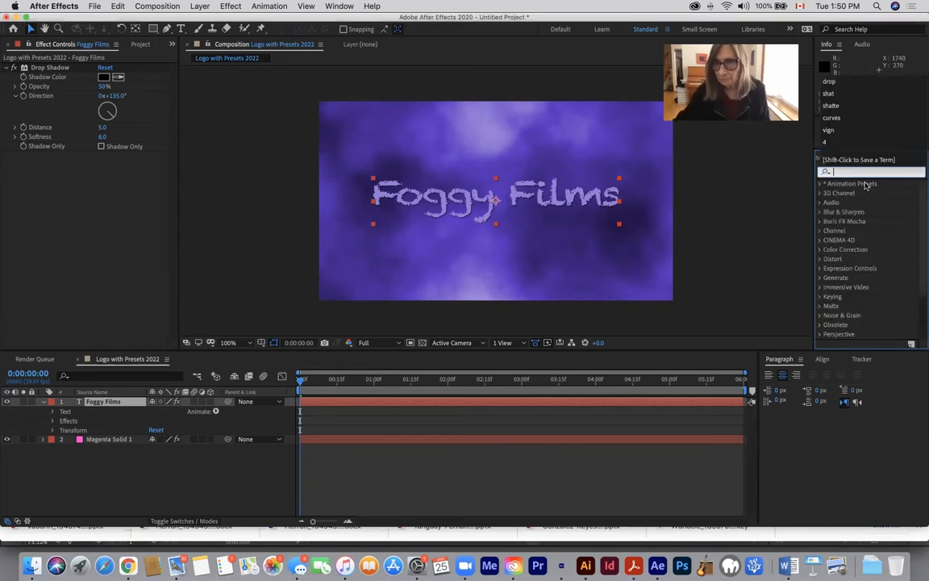
pyautogui.click(820, 186)
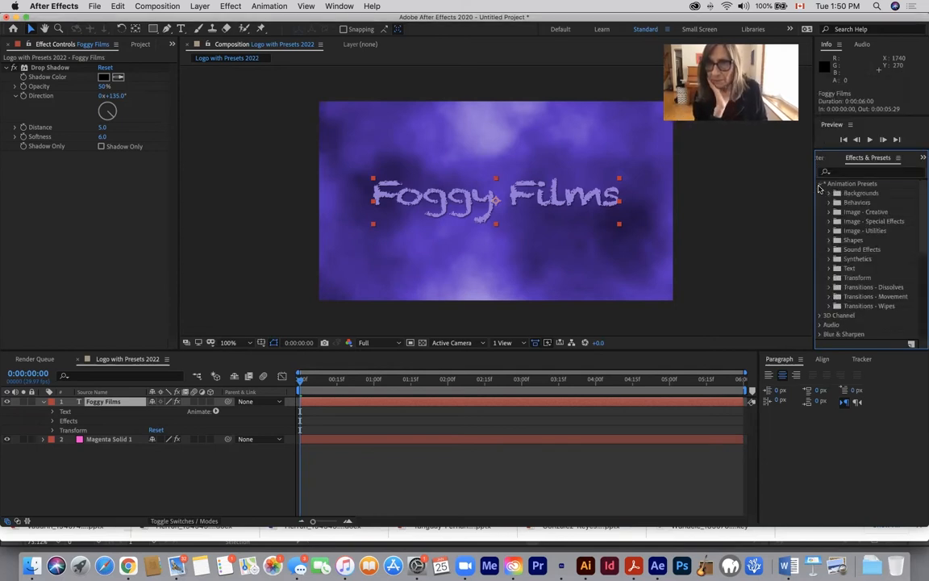
pyautogui.click(830, 270)
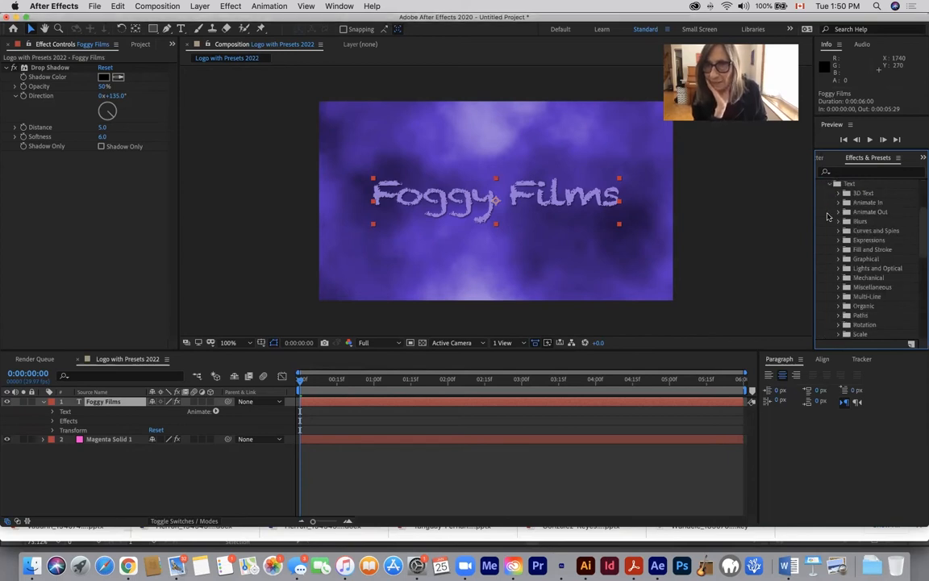
pyautogui.click(840, 203)
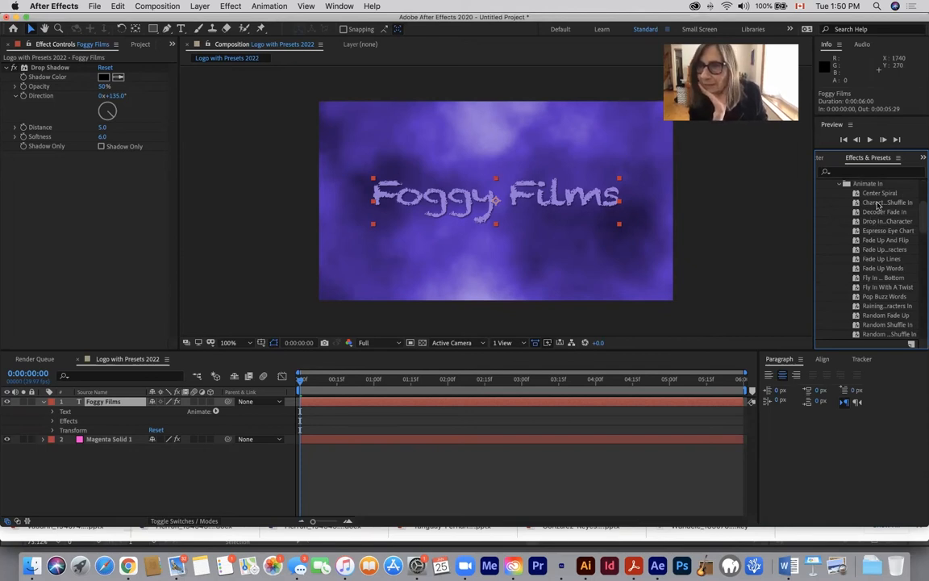
# Try the Center Spiral preset on the Foggy Films text, preview the animation and undo the preset
pyautogui.click(871, 196)
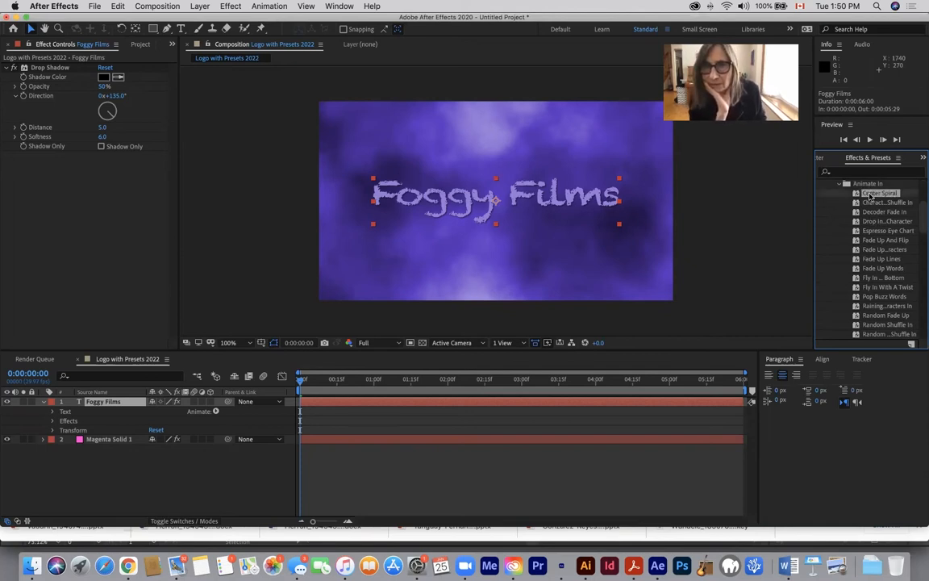
pyautogui.moveTo(871, 195); pyautogui.dragTo(573, 202)
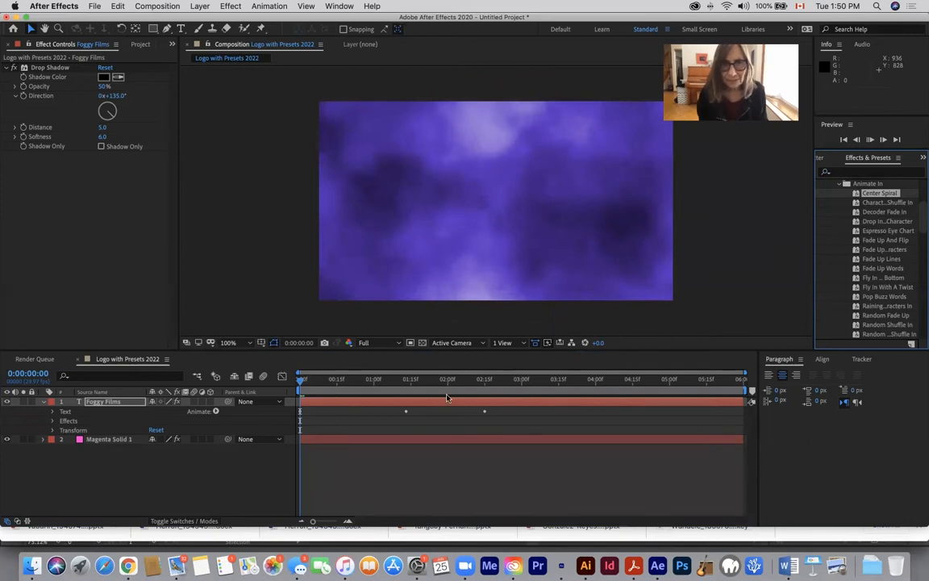
pyautogui.press('space')
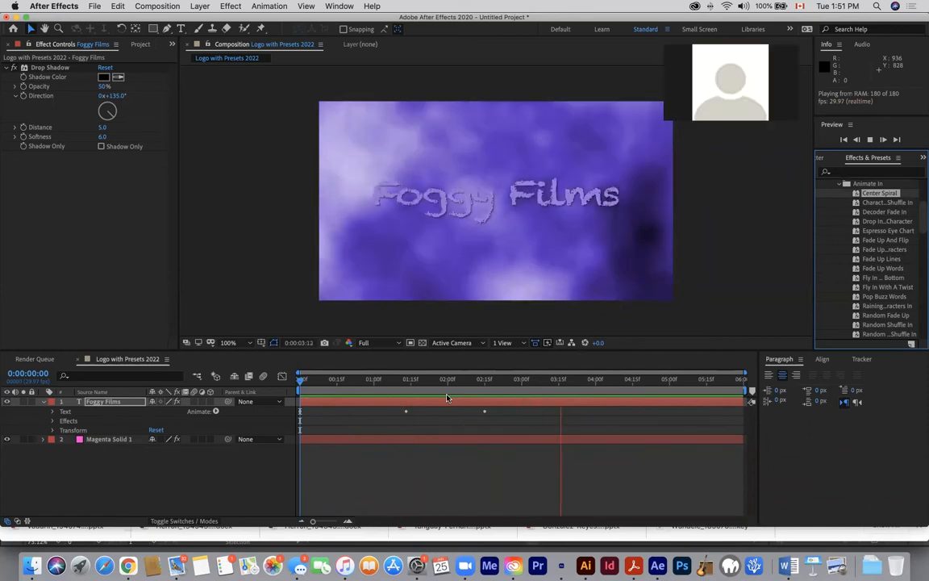
pyautogui.press('space')
pyautogui.moveTo(709, 381)
pyautogui.mouseDown()
pyautogui.moveTo(436, 380)
pyautogui.moveTo(635, 377)
pyautogui.moveTo(347, 367)
pyautogui.moveTo(268, 332)
pyautogui.mouseUp()
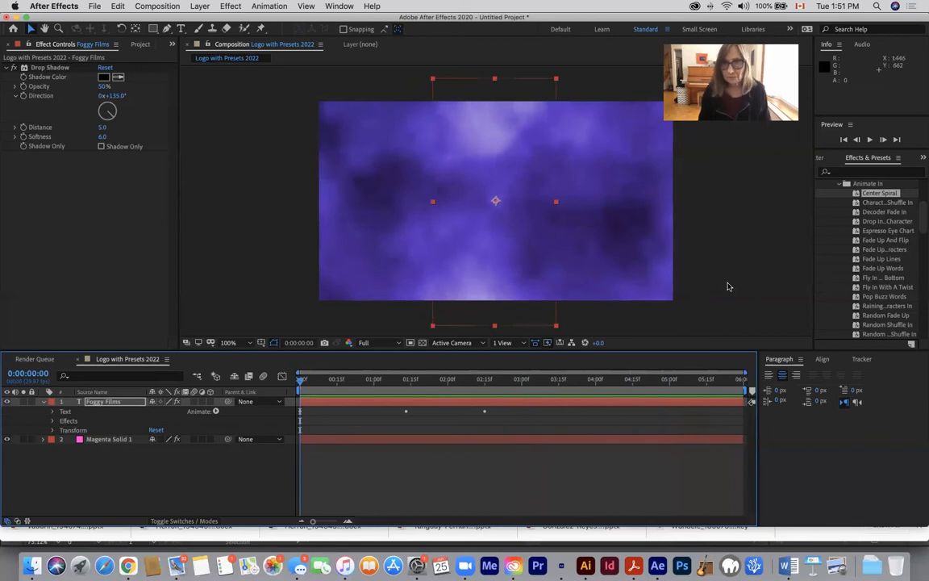
pyautogui.click(117, 5)
pyautogui.click(135, 20)
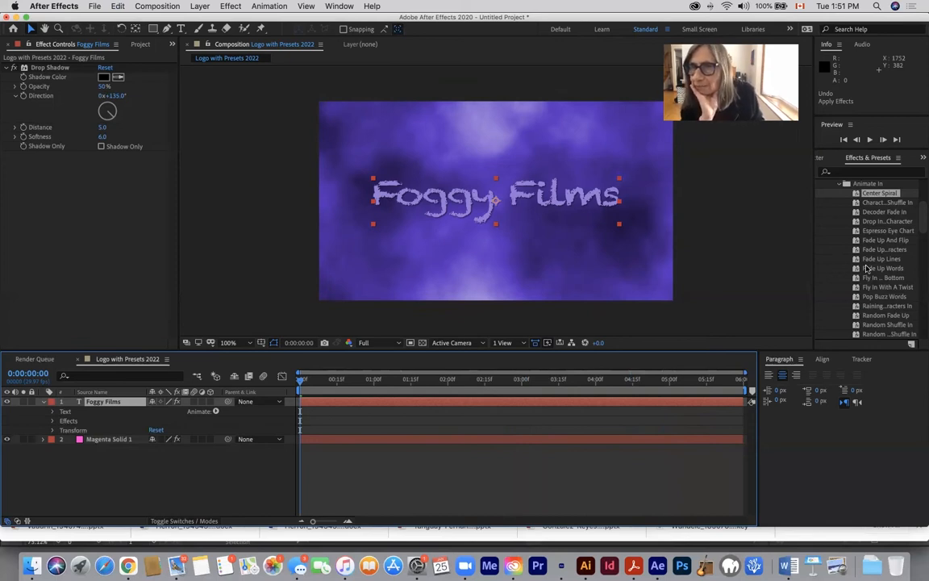
# Browse the Animate In presets, try Fade Up Words on the Foggy Films text, preview it and undo it
pyautogui.scroll(-3, 867, 268)
pyautogui.scroll(-1, 867, 268)
pyautogui.scroll(-4, 867, 267)
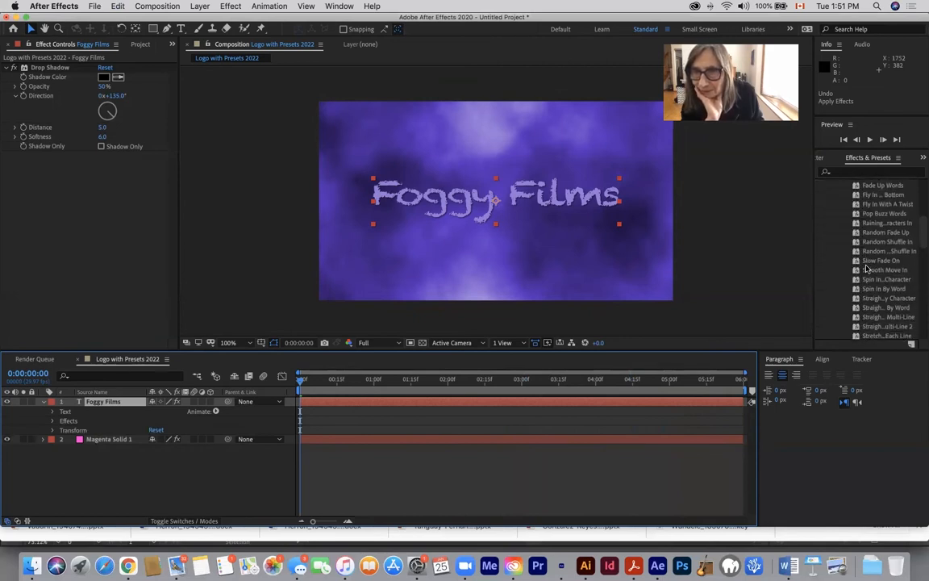
pyautogui.scroll(-2, 868, 268)
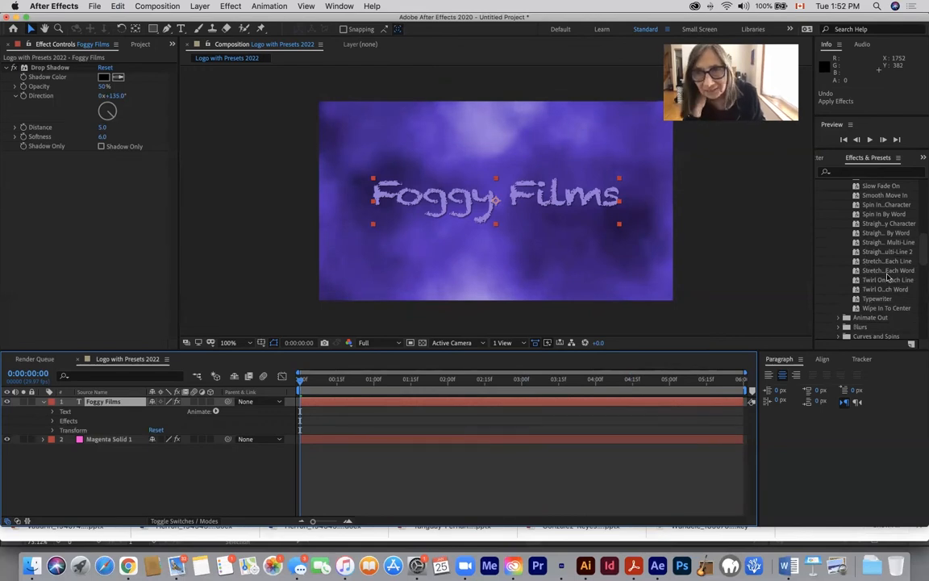
pyautogui.scroll(2, 876, 242)
pyautogui.scroll(8, 876, 239)
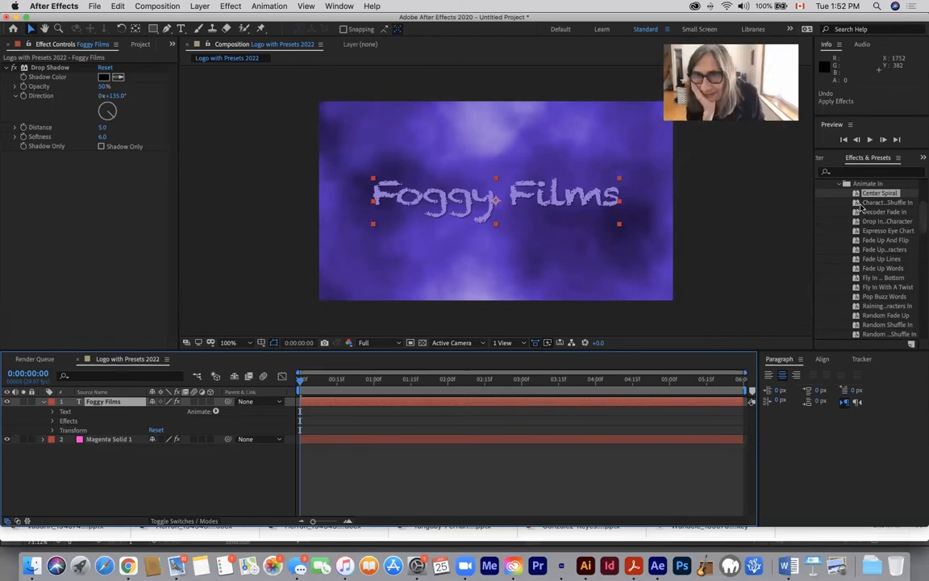
pyautogui.click(879, 268)
pyautogui.moveTo(855, 268); pyautogui.dragTo(517, 193)
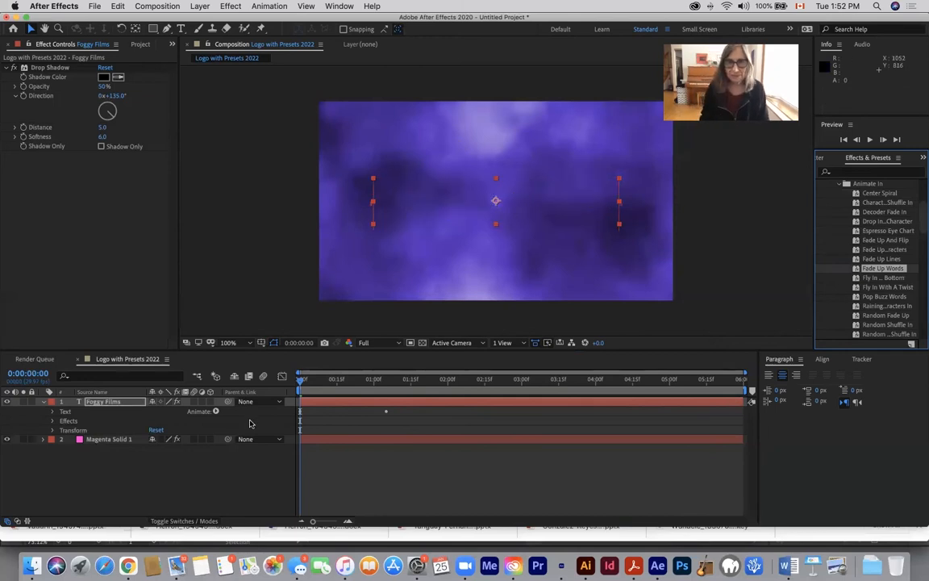
pyautogui.press('space')
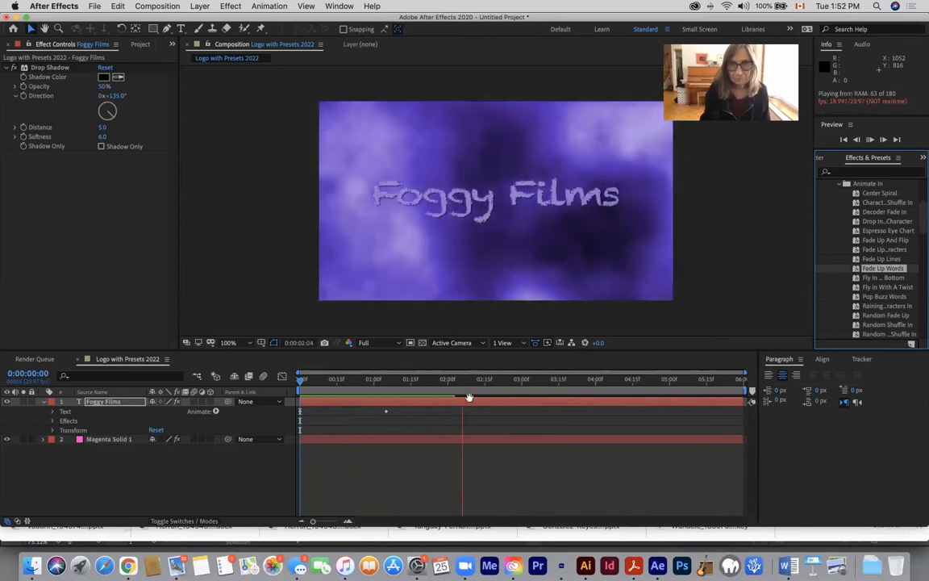
pyautogui.press('space')
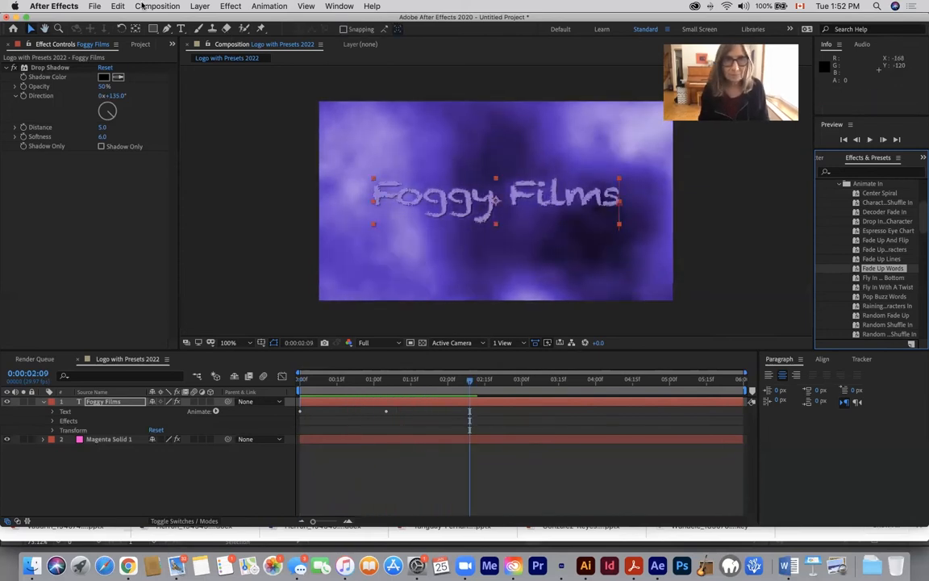
pyautogui.click(118, 6)
pyautogui.click(137, 19)
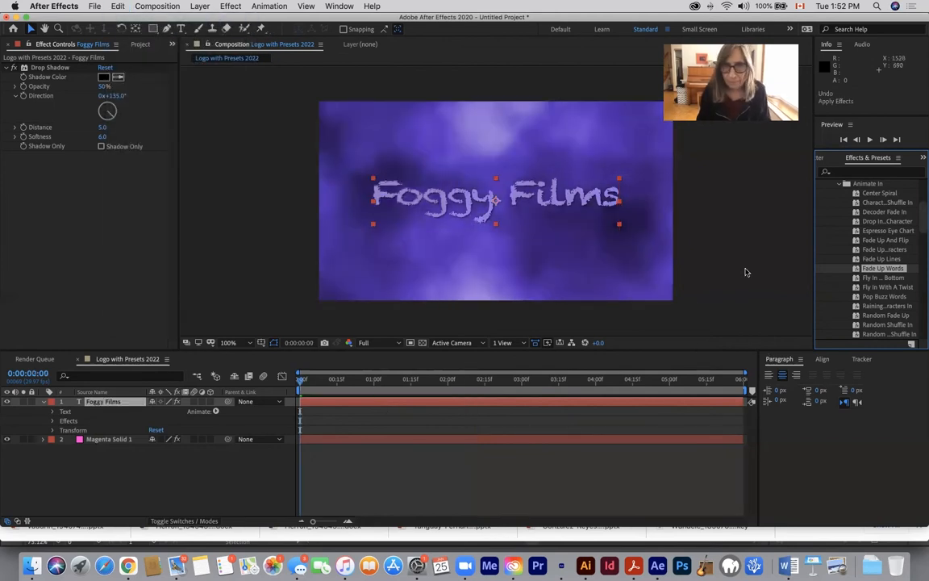
# Try the Fade Up Characters preset on the Foggy Films text, preview the animation and undo the preset
pyautogui.click(872, 250)
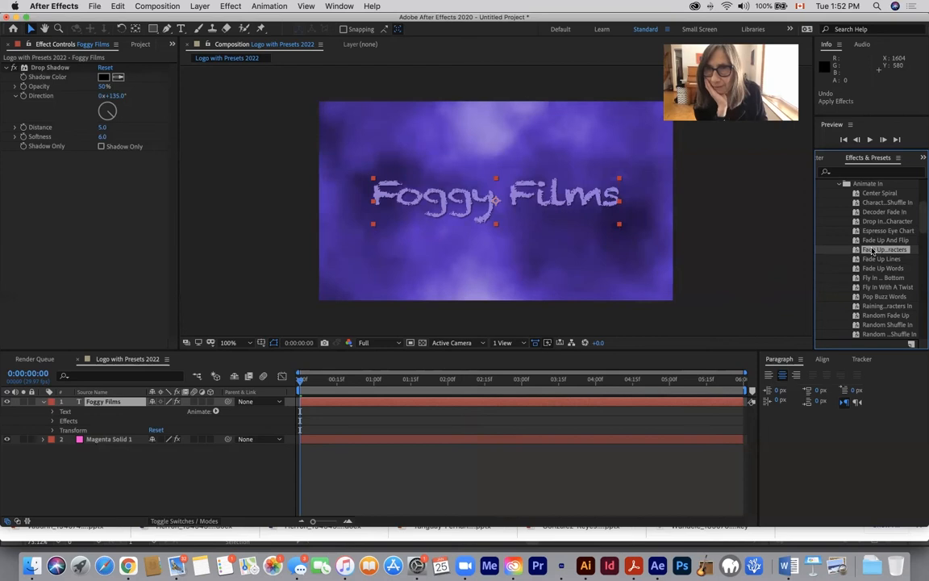
pyautogui.moveTo(859, 251); pyautogui.dragTo(579, 203)
pyautogui.press('space')
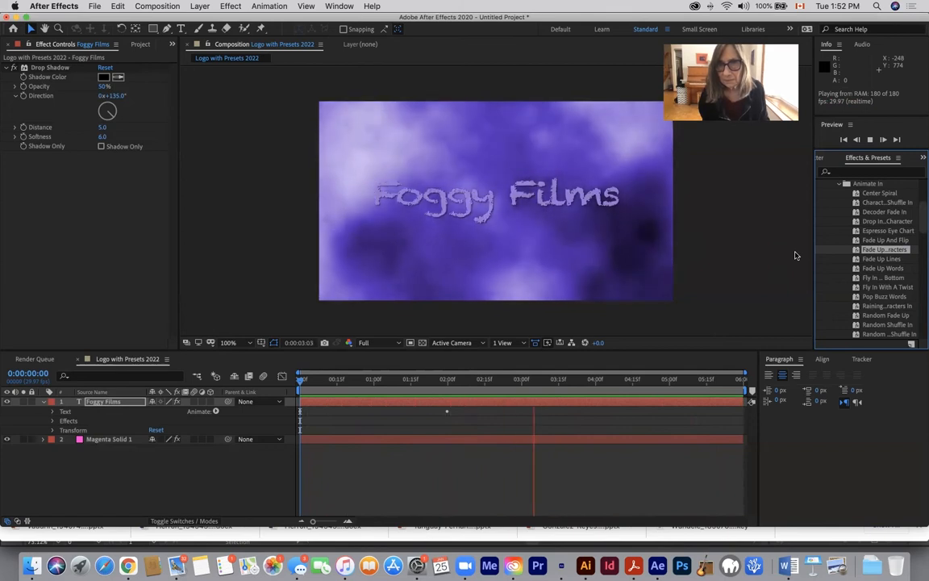
pyautogui.press('space')
pyautogui.moveTo(545, 379); pyautogui.dragTo(290, 381)
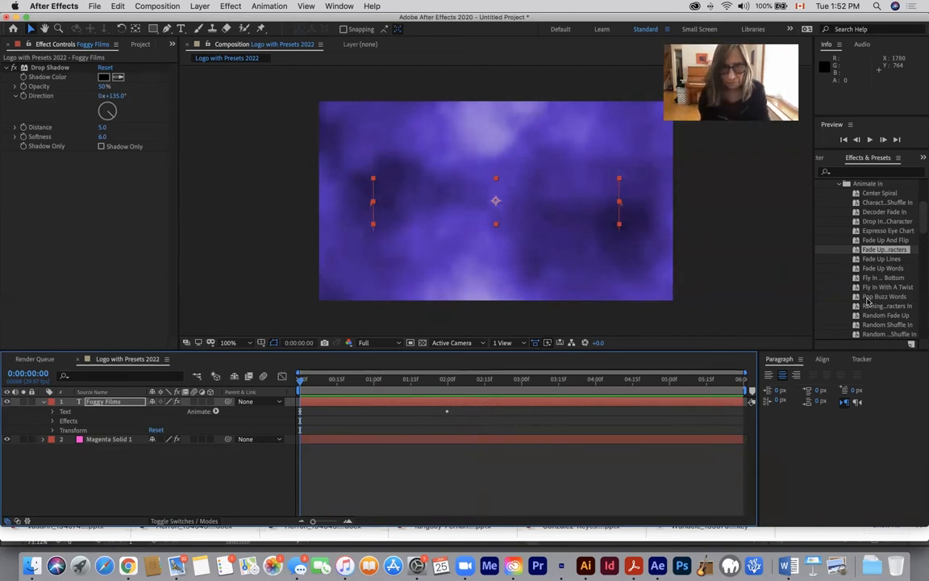
pyautogui.press('super+z')
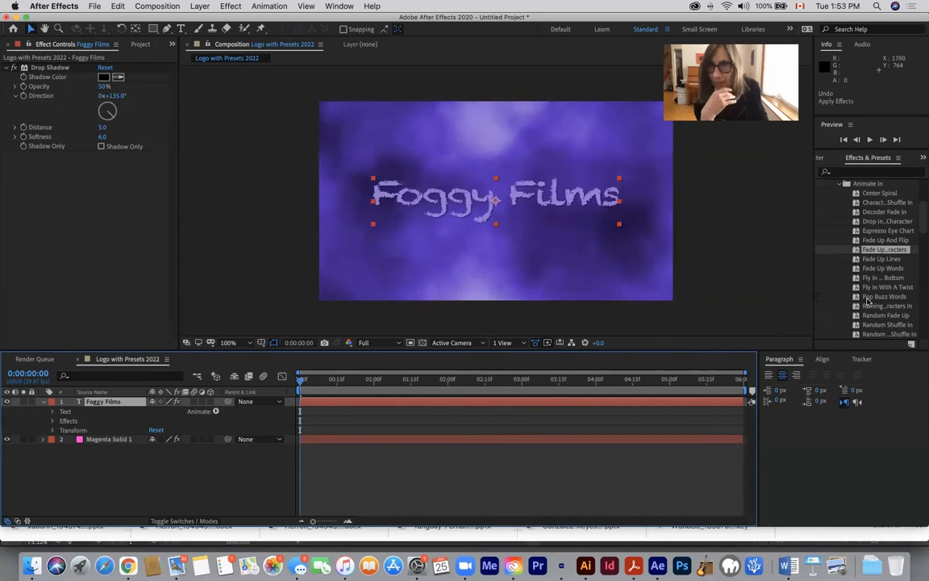
# Try the Fade Up And Flip preset on the Foggy Films text, preview it, undo it and restore 100% magnification
pyautogui.click(860, 240)
pyautogui.moveTo(856, 240); pyautogui.dragTo(559, 199)
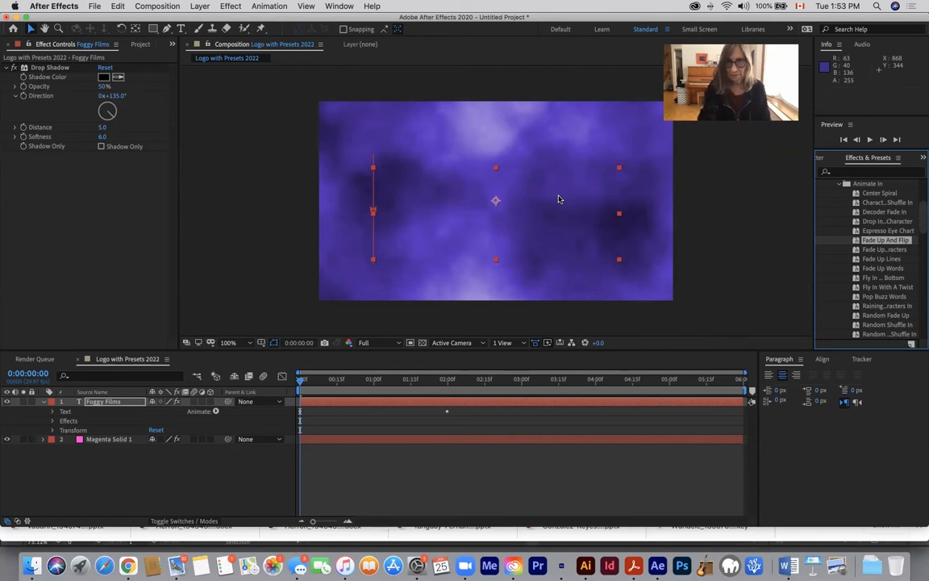
pyautogui.press('space')
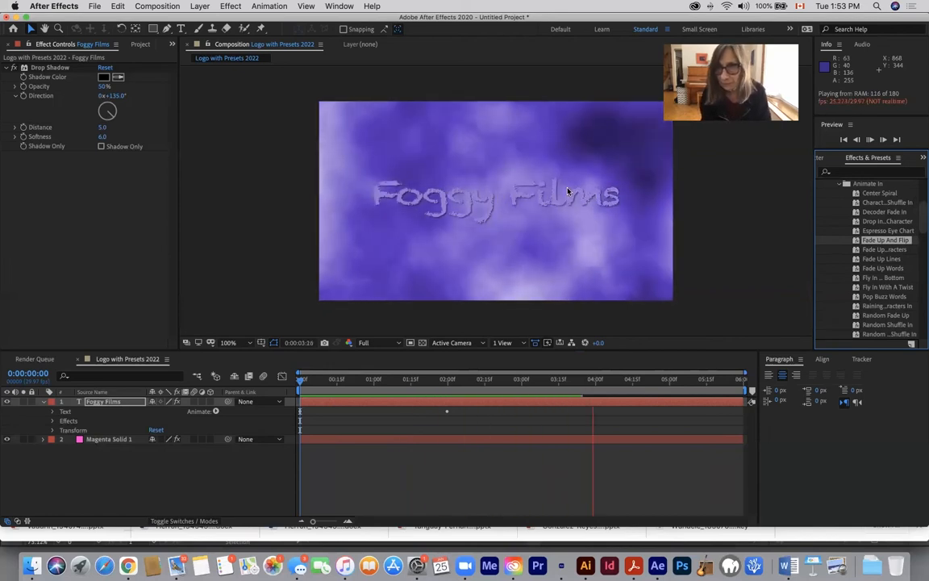
pyautogui.press('space')
pyautogui.scroll(-3, 567, 191)
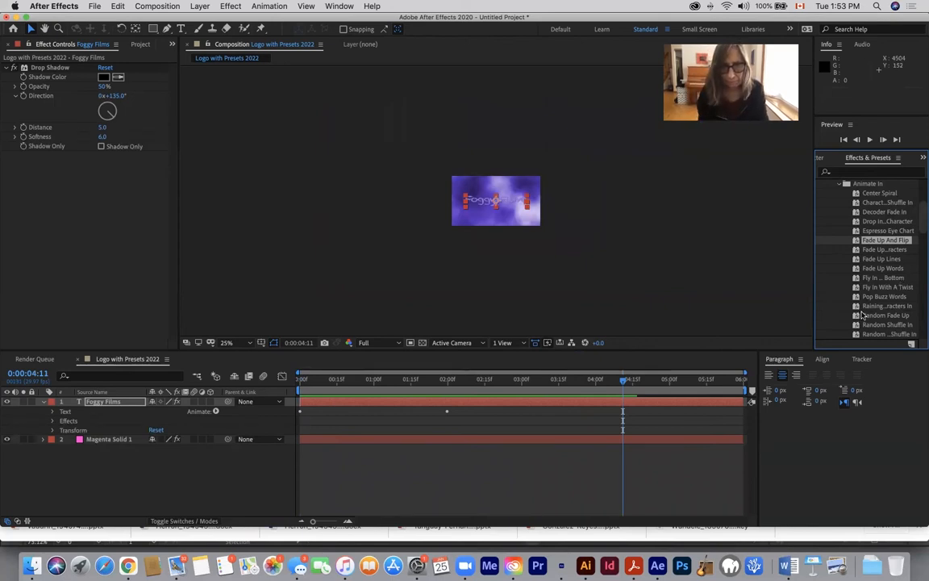
pyautogui.press('super+z')
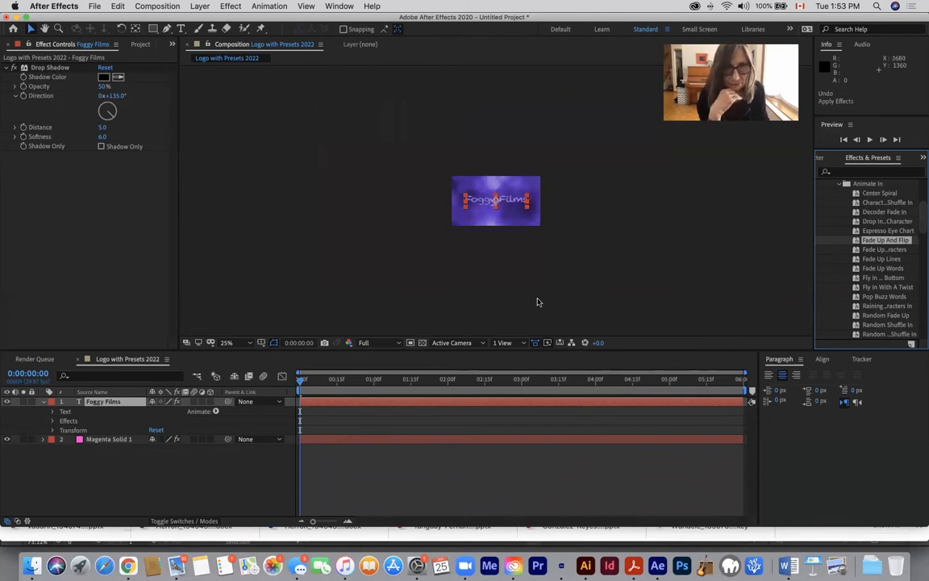
pyautogui.click(231, 343)
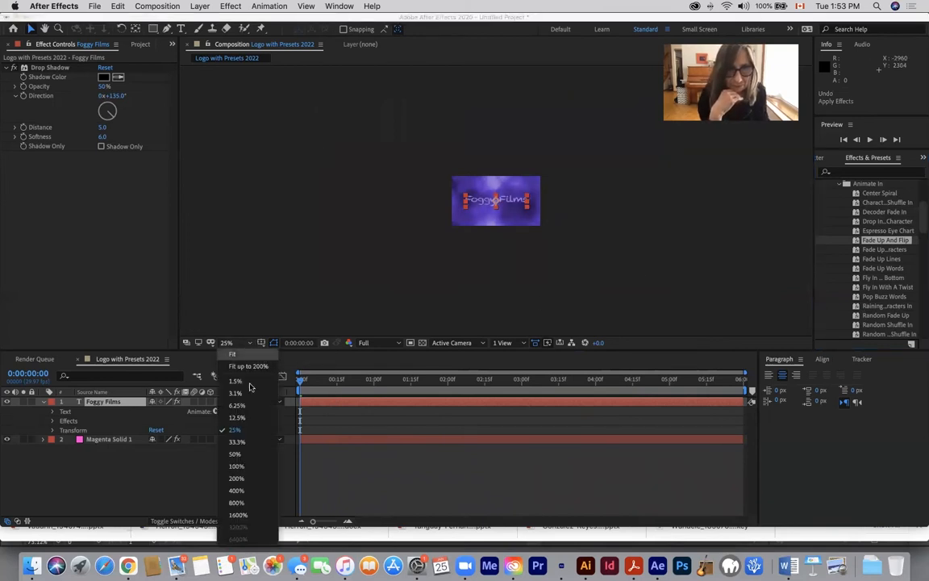
pyautogui.click(236, 466)
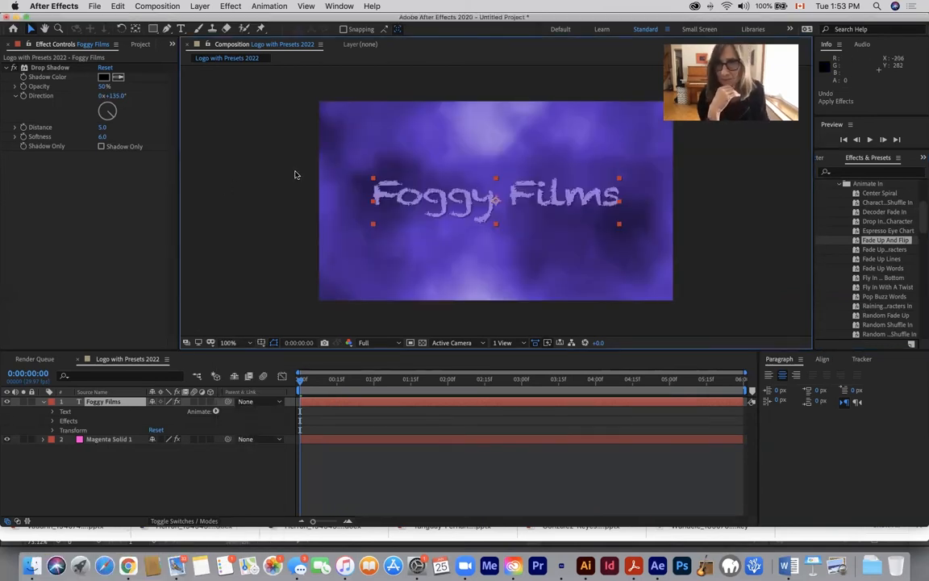
# Try the Random Fade Up preset on the Foggy Films text, preview the animation and undo the preset
pyautogui.click(858, 316)
pyautogui.moveTo(857, 316); pyautogui.dragTo(530, 198)
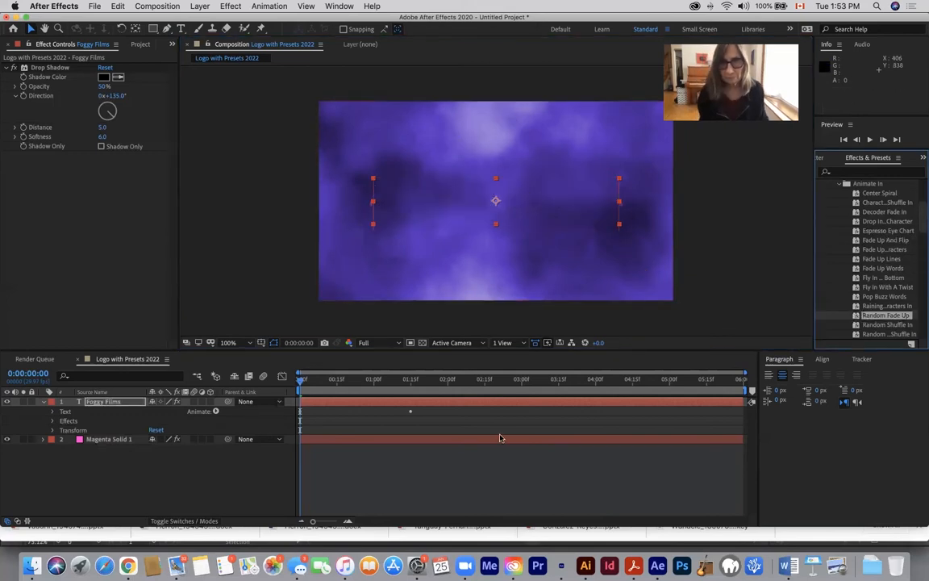
pyautogui.press('space')
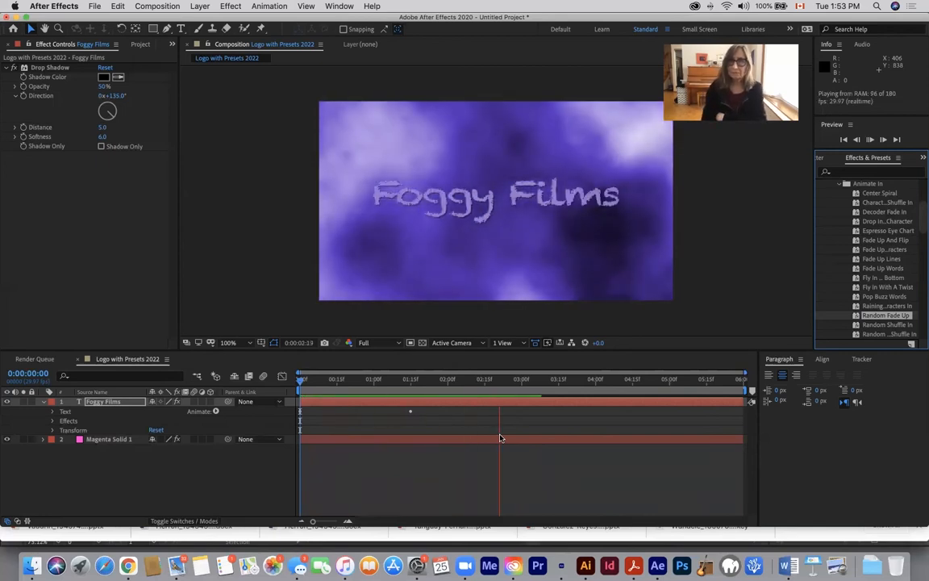
pyautogui.press('space')
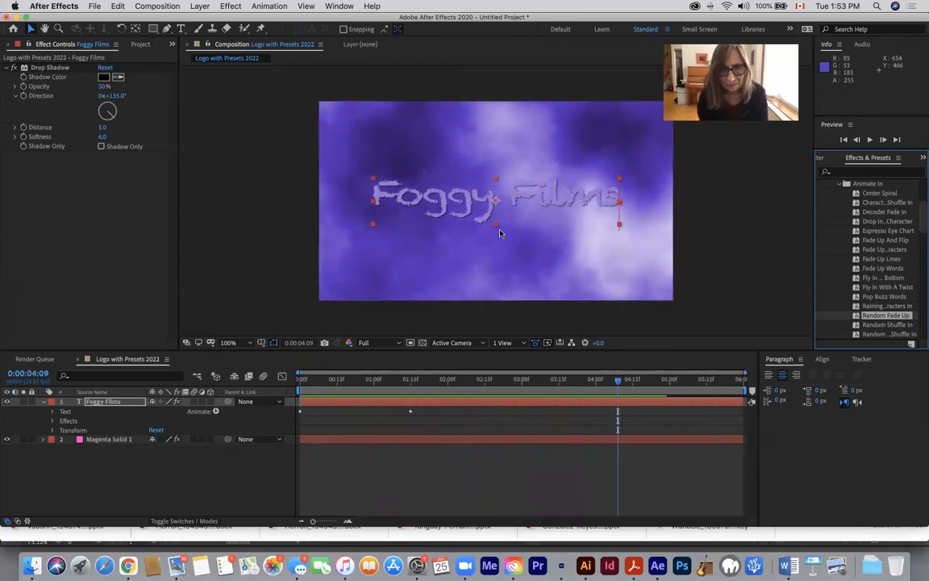
pyautogui.press('super+z')
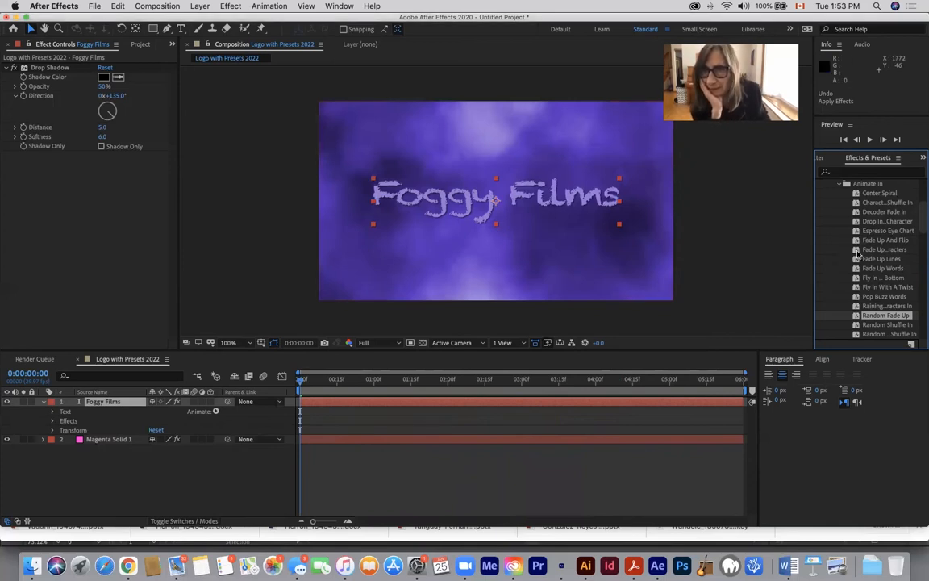
# Apply the Fade Up Characters preset to the Foggy Films text at the start of the composition and preview it
pyautogui.click(862, 251)
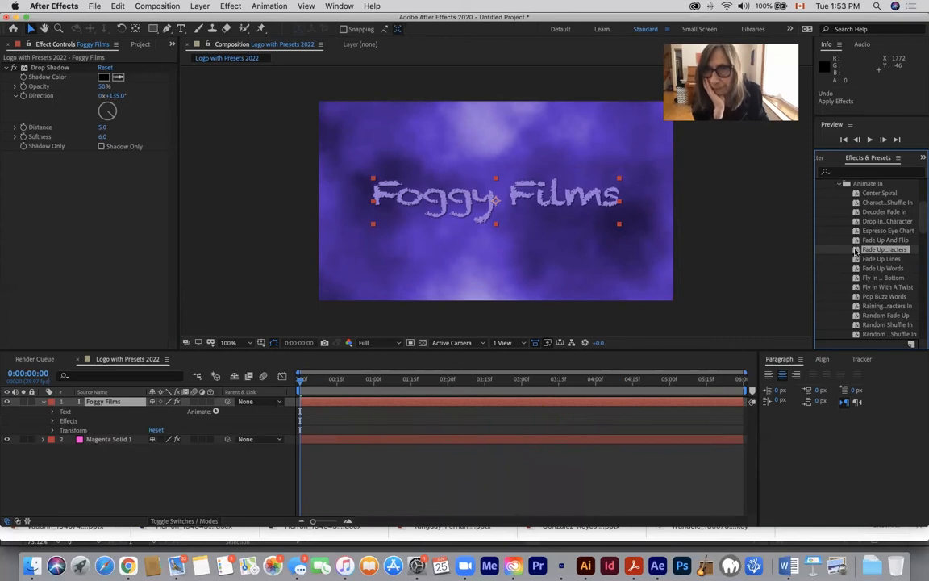
pyautogui.moveTo(857, 251); pyautogui.dragTo(552, 201)
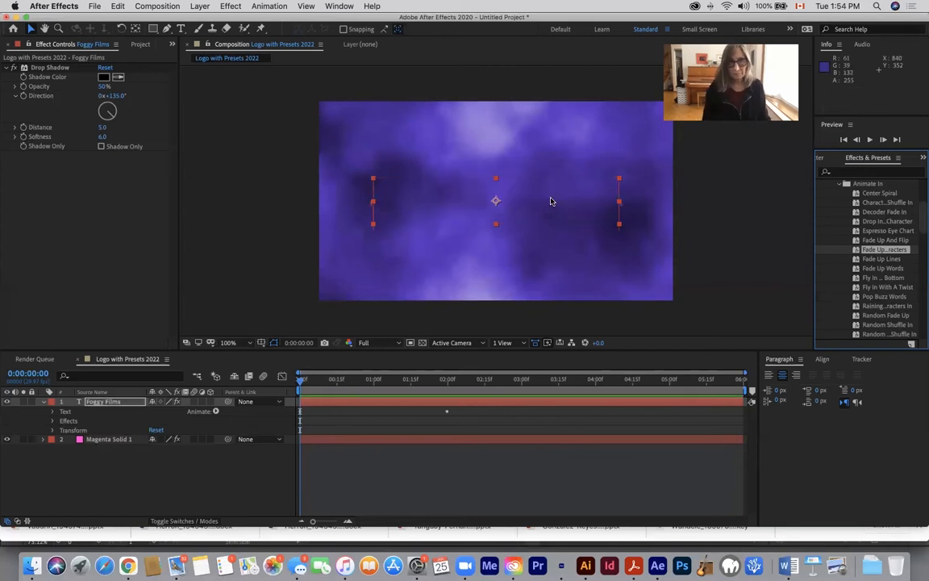
pyautogui.press('space')
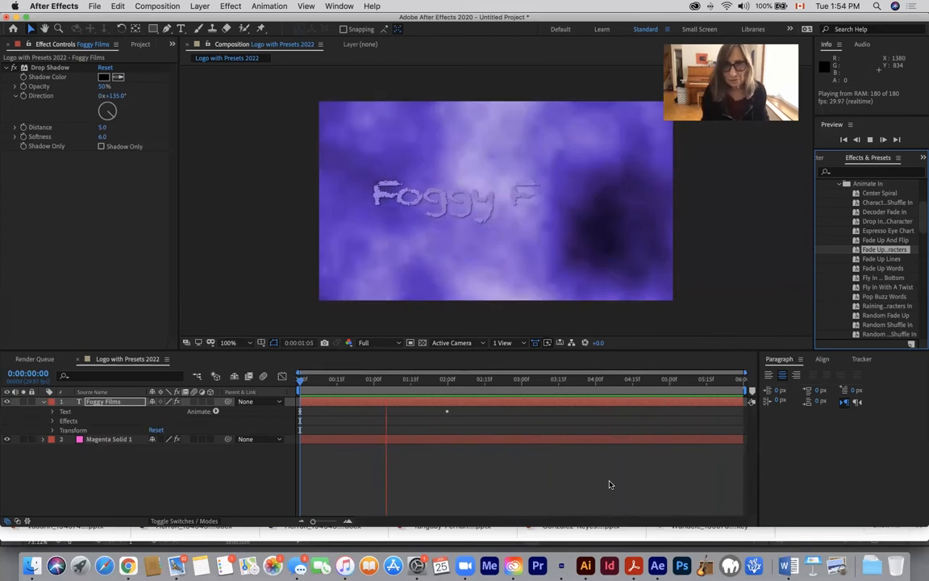
pyautogui.press('space')
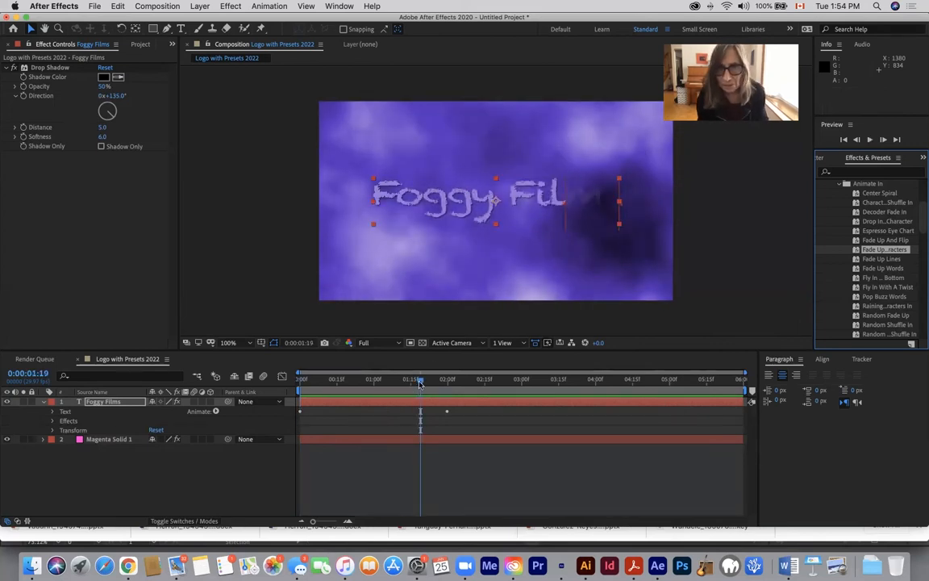
# Apply the Fade Out By Character preset from Animate Out to the Foggy Films text layer at 0:00:04:00
pyautogui.moveTo(419, 381); pyautogui.dragTo(594, 379)
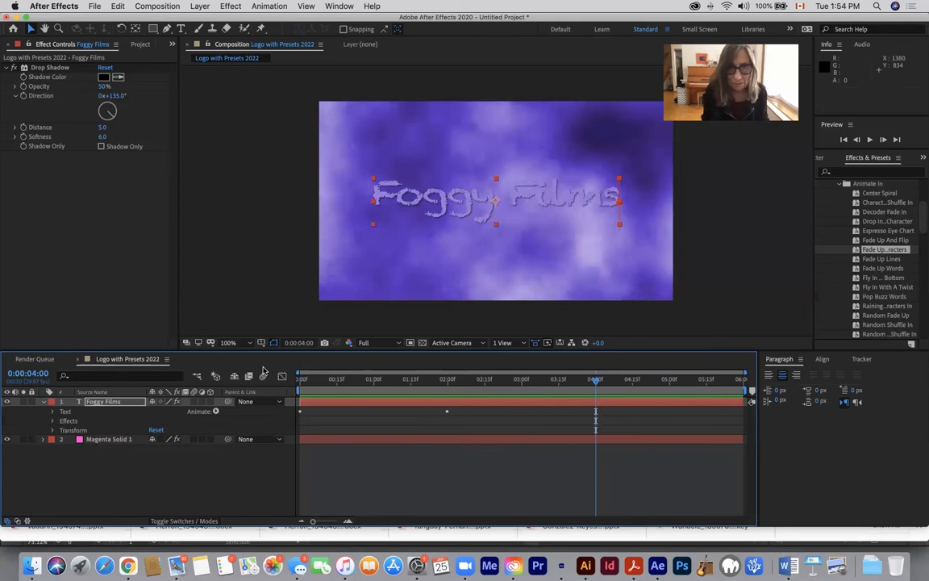
pyautogui.click(596, 405)
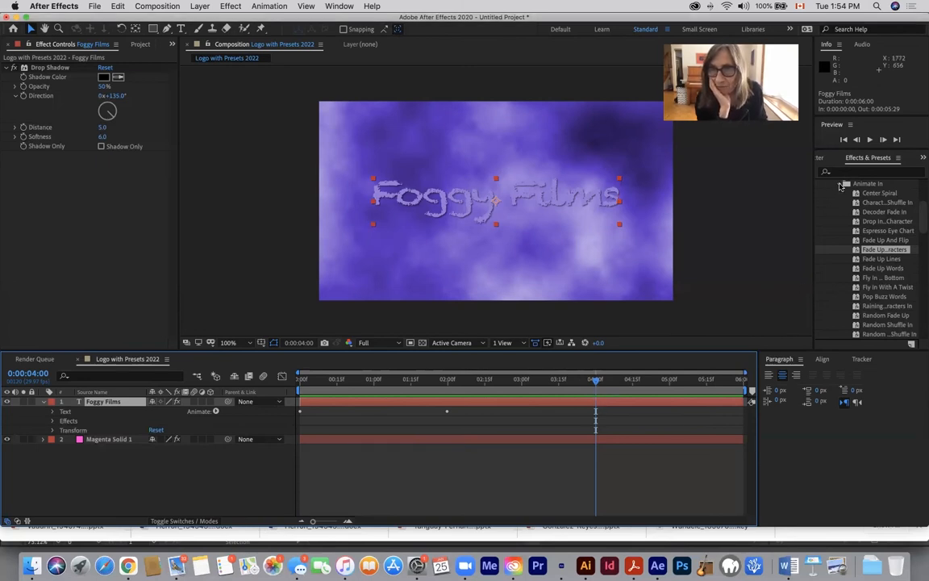
pyautogui.scroll(4, 835, 198)
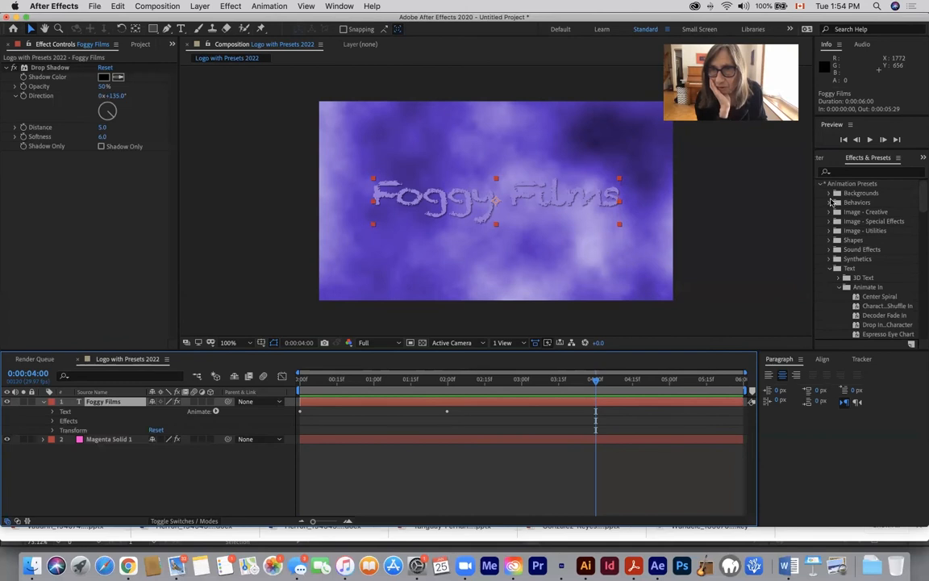
pyautogui.click(840, 289)
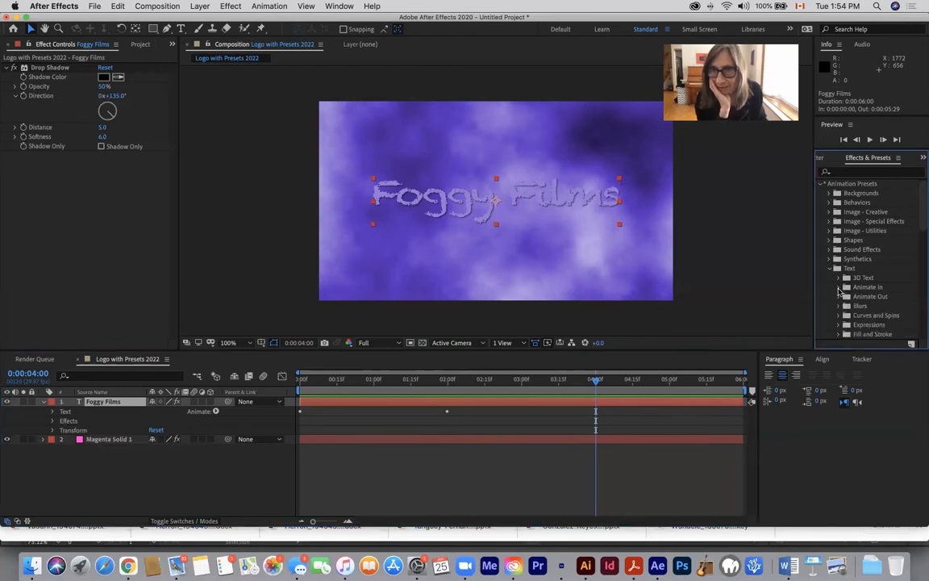
pyautogui.click(839, 297)
pyautogui.scroll(-3, 843, 266)
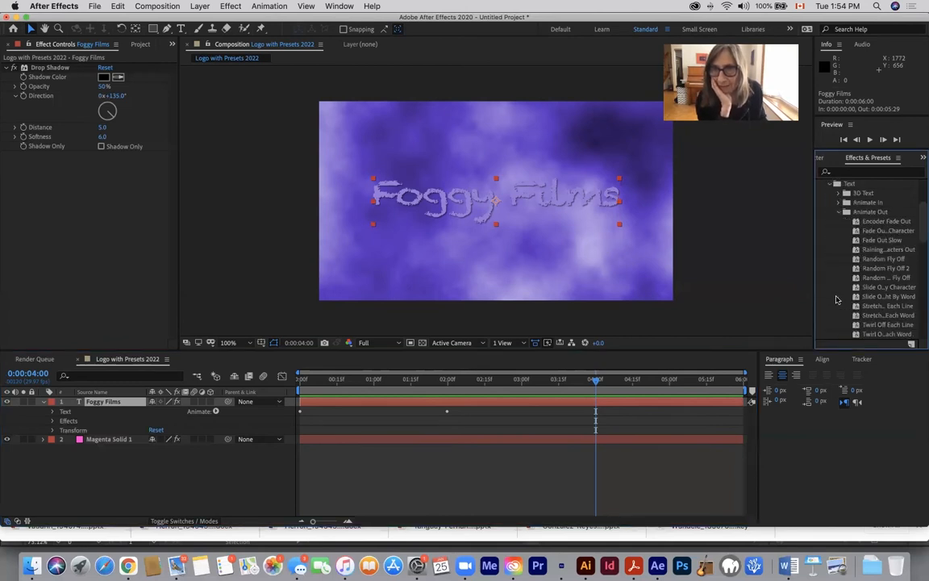
pyautogui.click(857, 232)
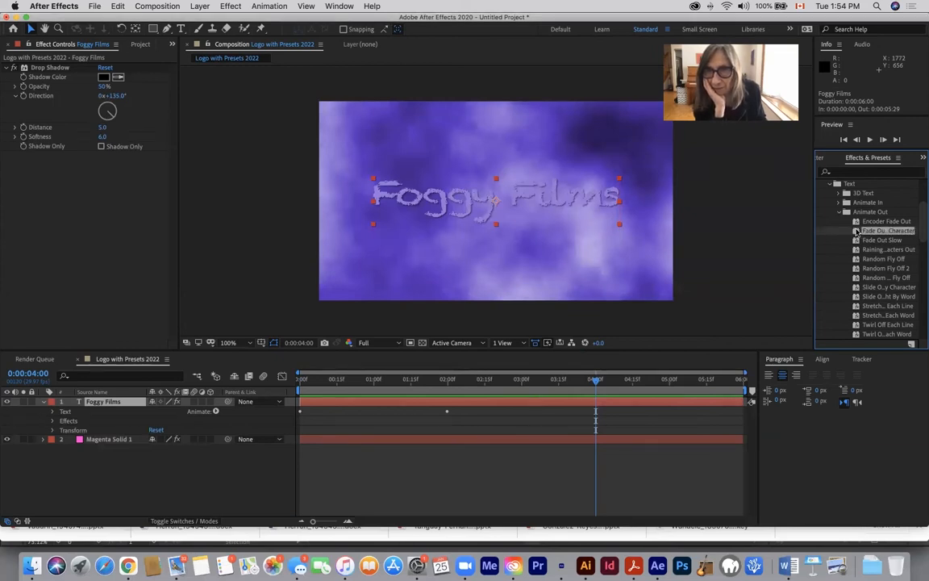
pyautogui.moveTo(858, 231); pyautogui.dragTo(534, 203)
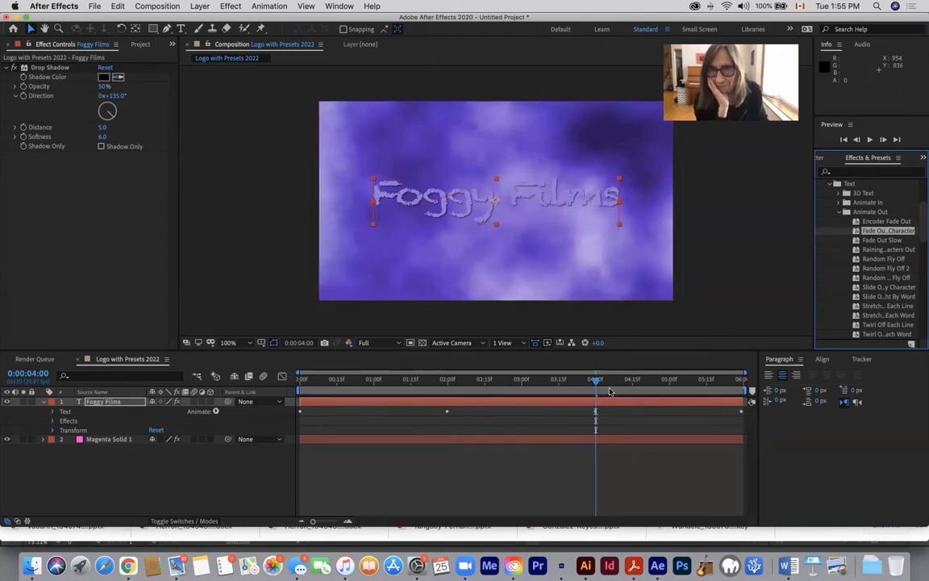
# Preview the combined text animation from the start and scrub through the timeline to the last frame
pyautogui.moveTo(596, 380); pyautogui.dragTo(282, 377)
pyautogui.press('space')
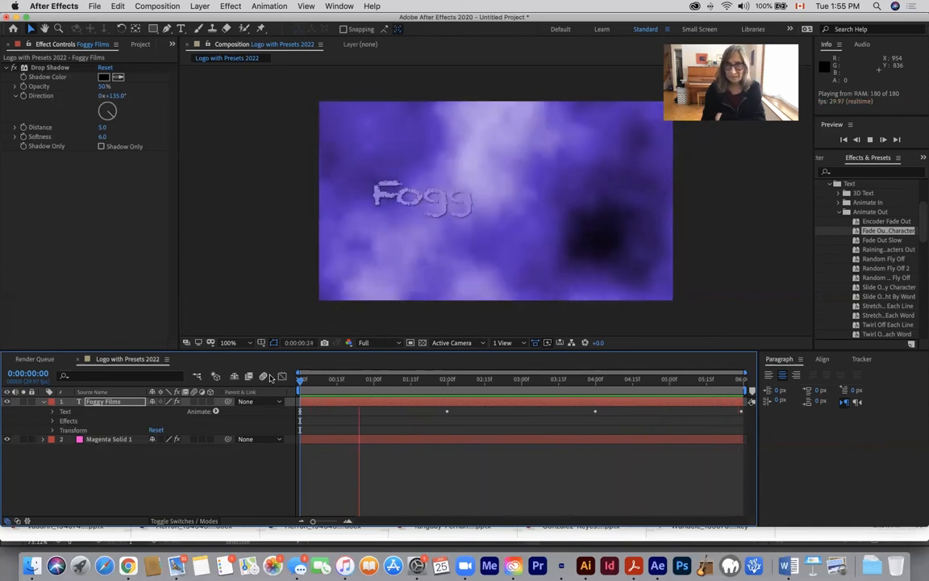
pyautogui.click(459, 380)
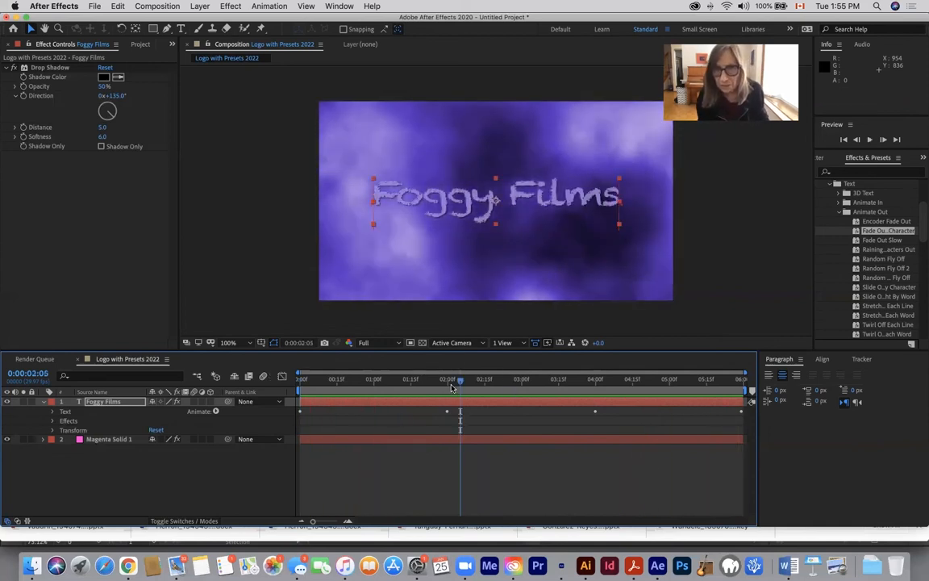
pyautogui.moveTo(460, 381); pyautogui.dragTo(743, 392)
pyautogui.scroll(-1, 867, 258)
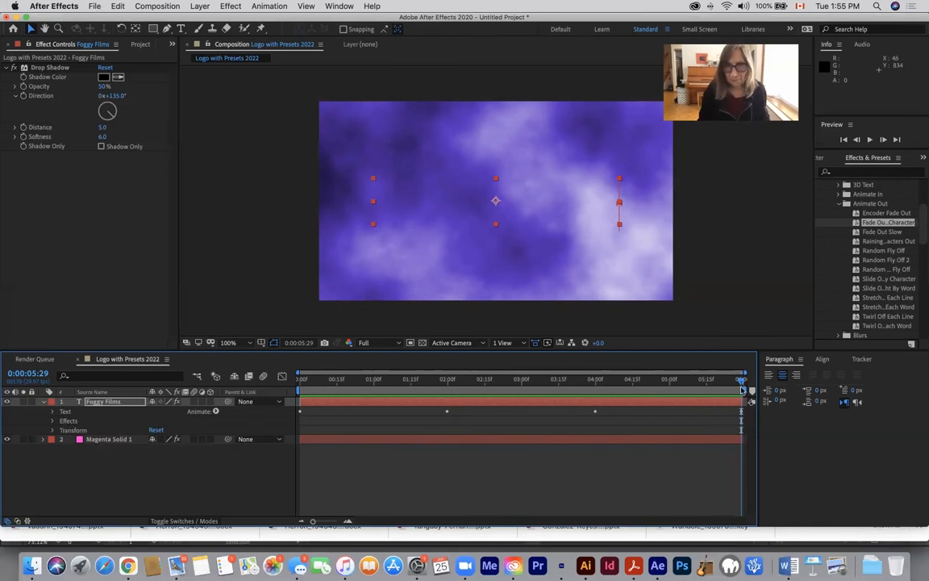
# Save the project as Logo Presets 2022.aep in the After Effects folder on the Jan2017 drive
pyautogui.click(95, 7)
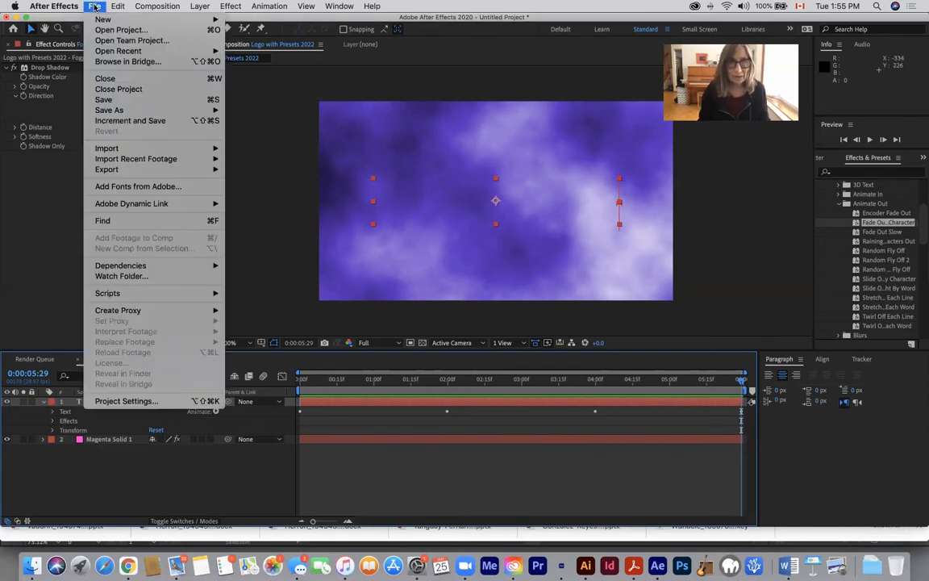
pyautogui.click(133, 100)
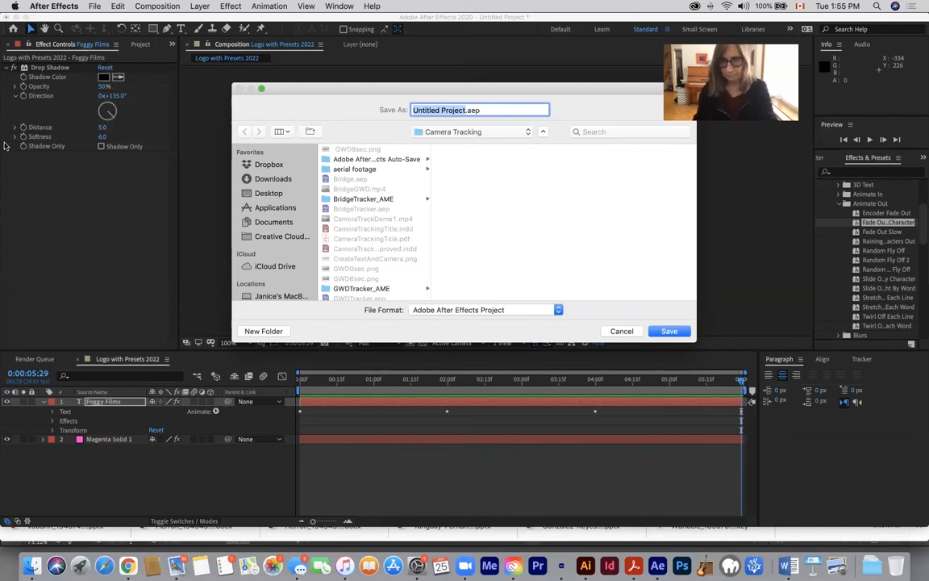
pyautogui.write('Logo')
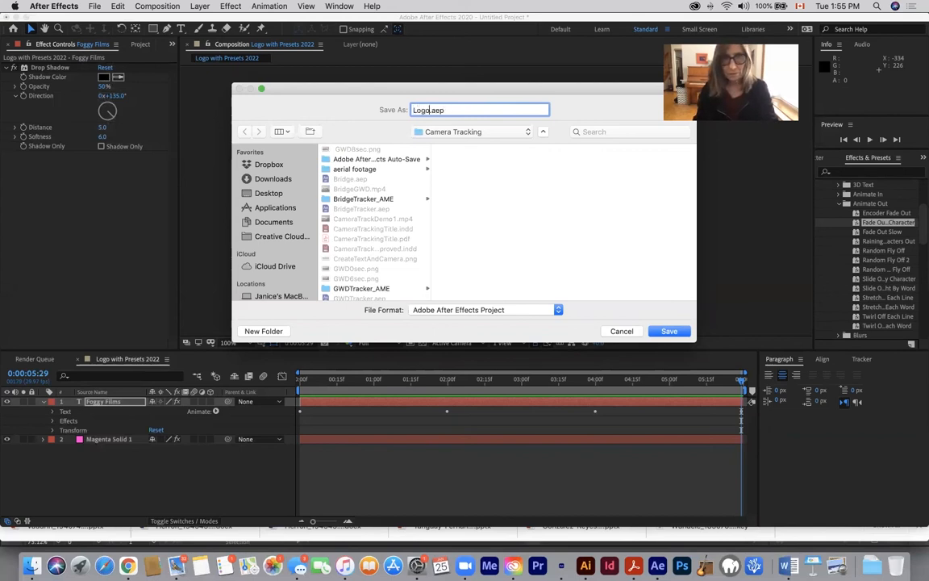
pyautogui.write(' Presets')
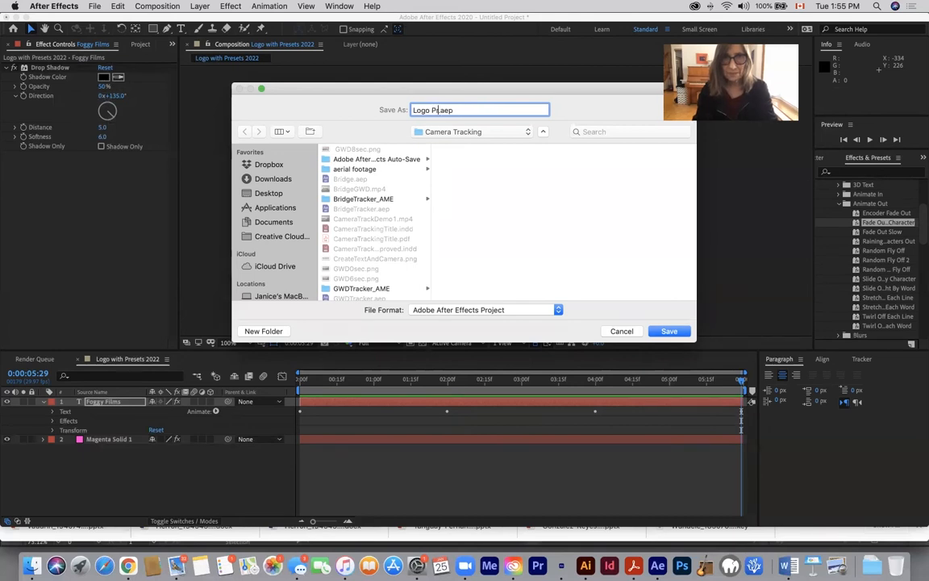
pyautogui.write(' 2022')
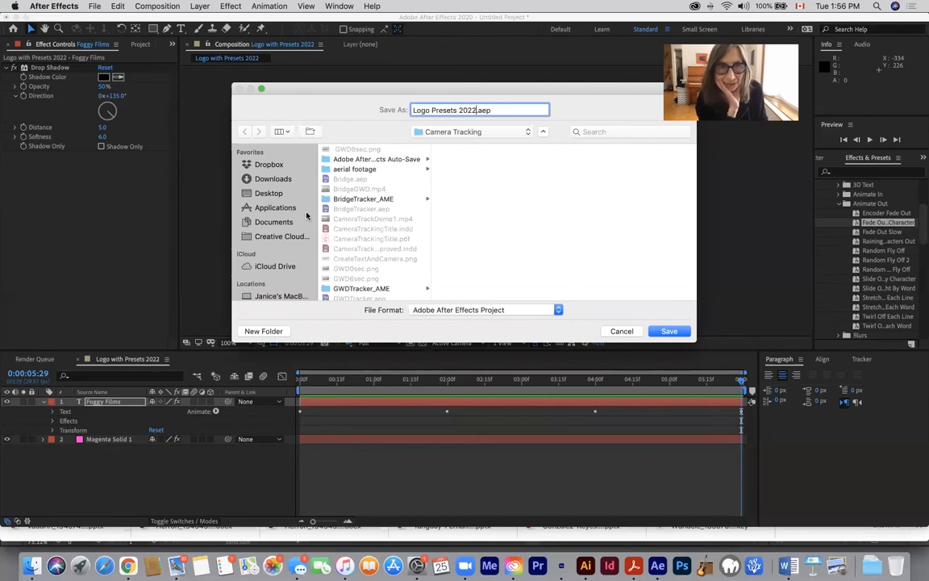
pyautogui.scroll(-3, 274, 226)
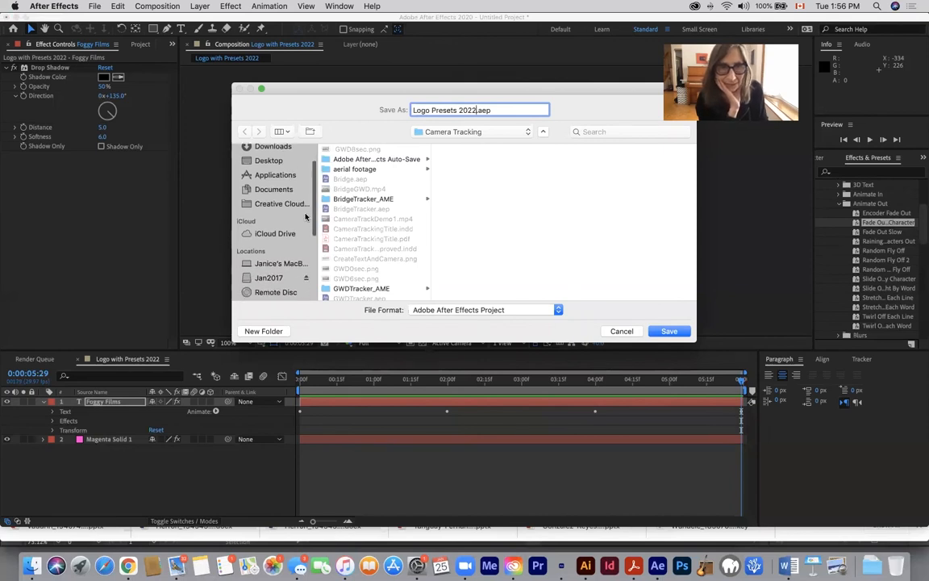
pyautogui.click(266, 273)
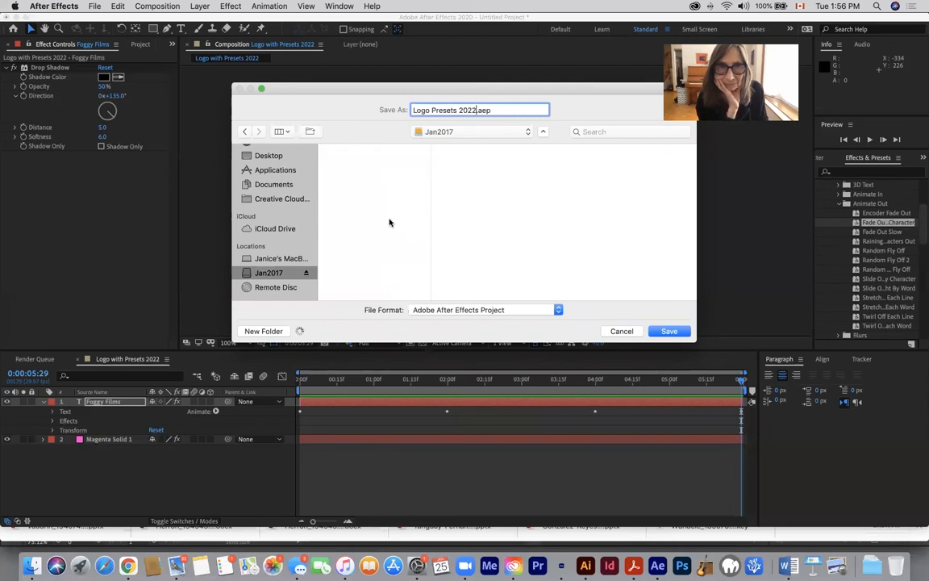
pyautogui.click(350, 181)
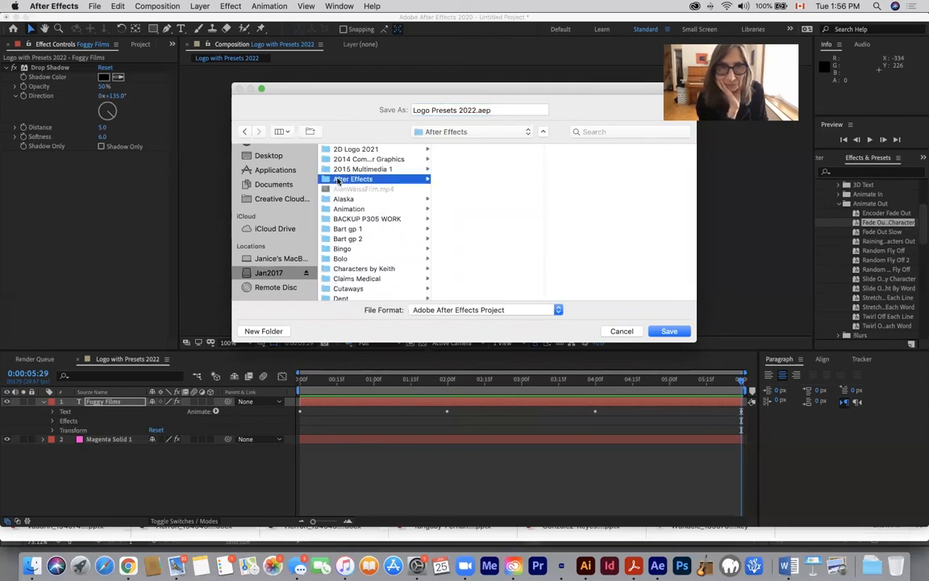
pyautogui.click(669, 331)
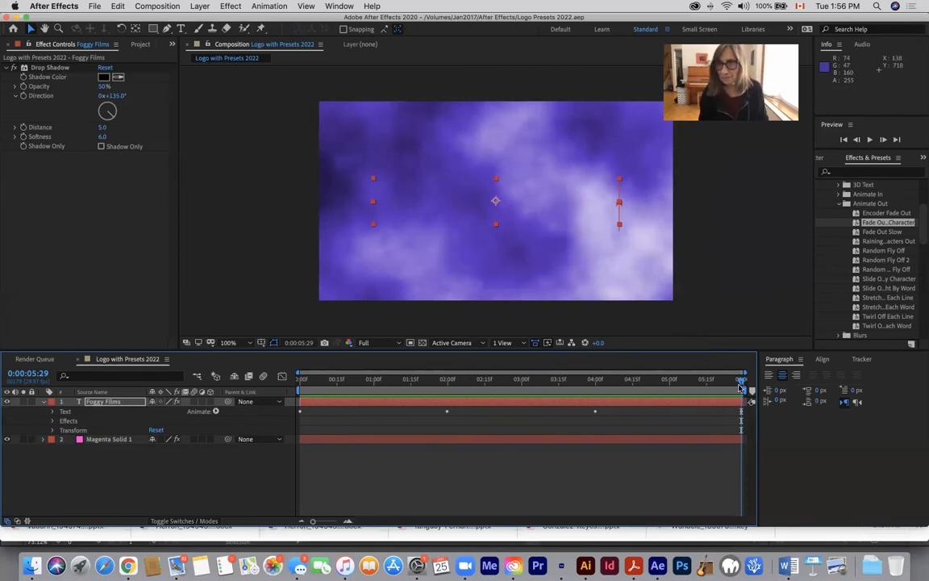
# Return the current time to 0:00:00:00 and launch Adobe Media Encoder 2021
pyautogui.moveTo(743, 382); pyautogui.dragTo(192, 392)
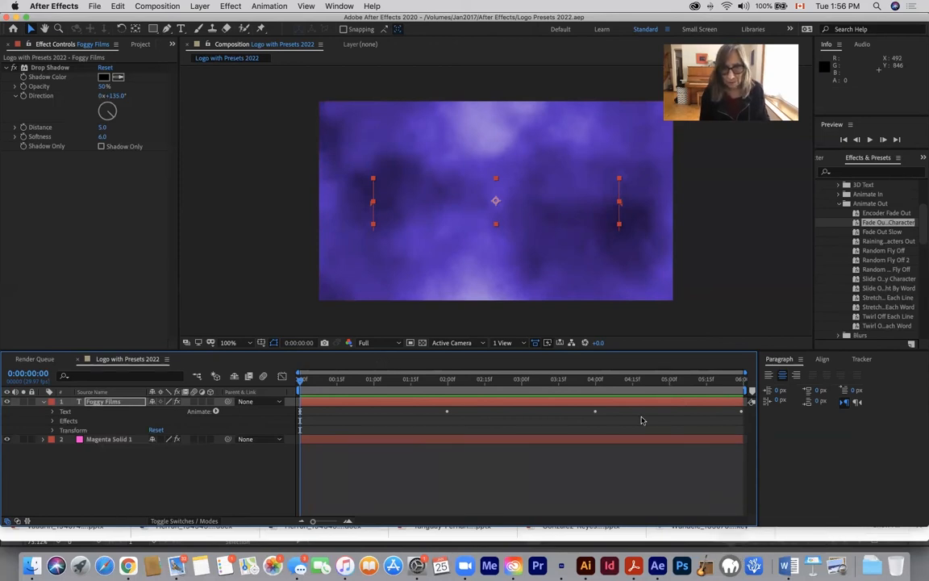
pyautogui.click(877, 7)
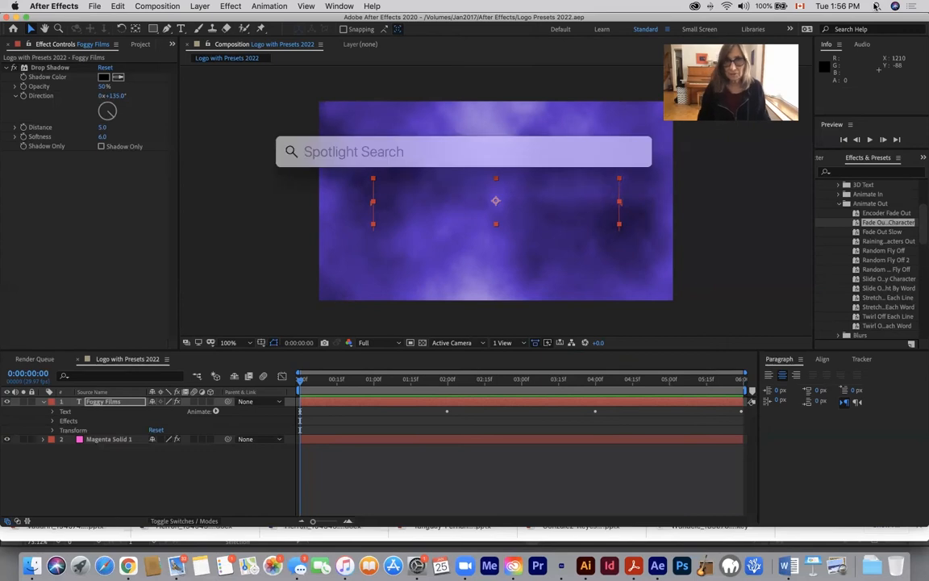
pyautogui.write('medi')
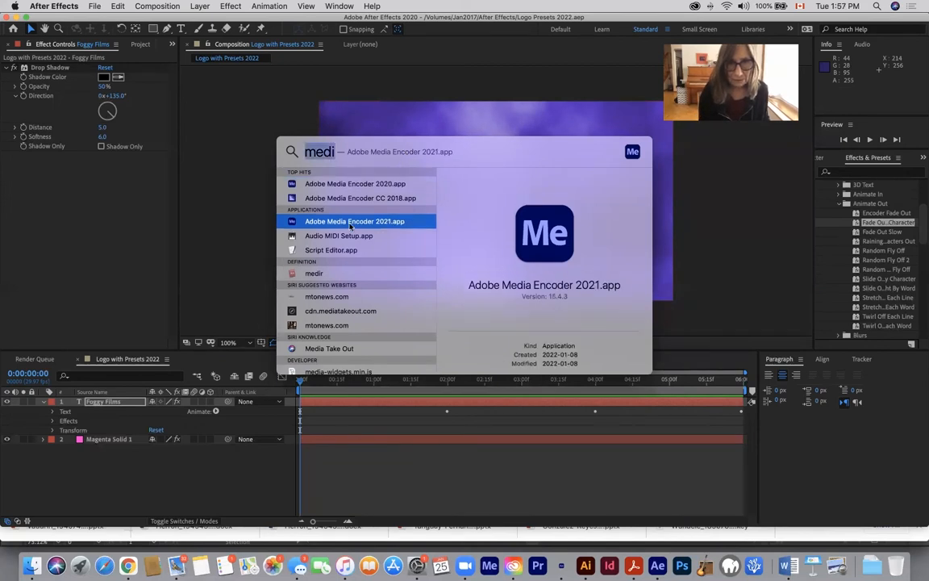
pyautogui.doubleClick(350, 223)
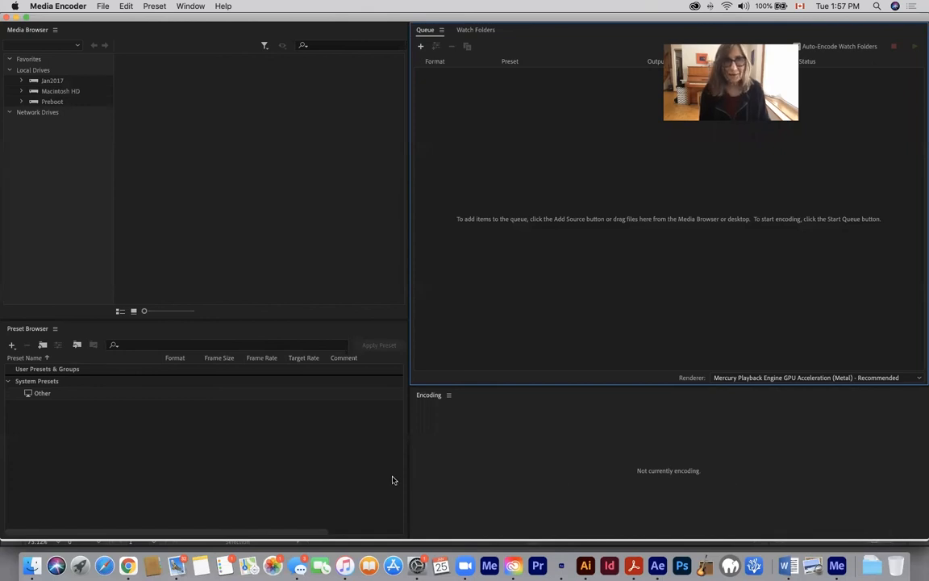
# Switch back to After Effects and export the logo composition to the Adobe Media Encoder queue
pyautogui.click(658, 566)
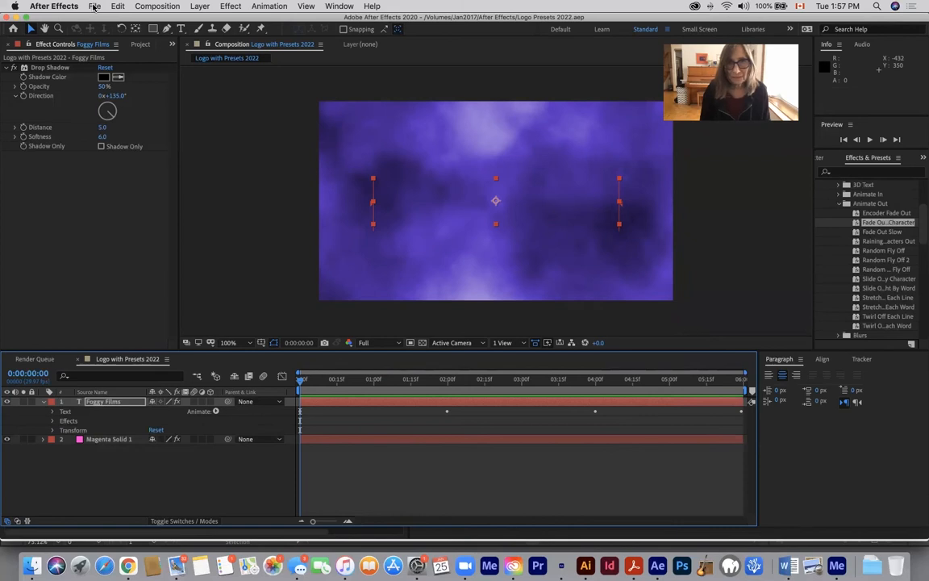
pyautogui.click(94, 6)
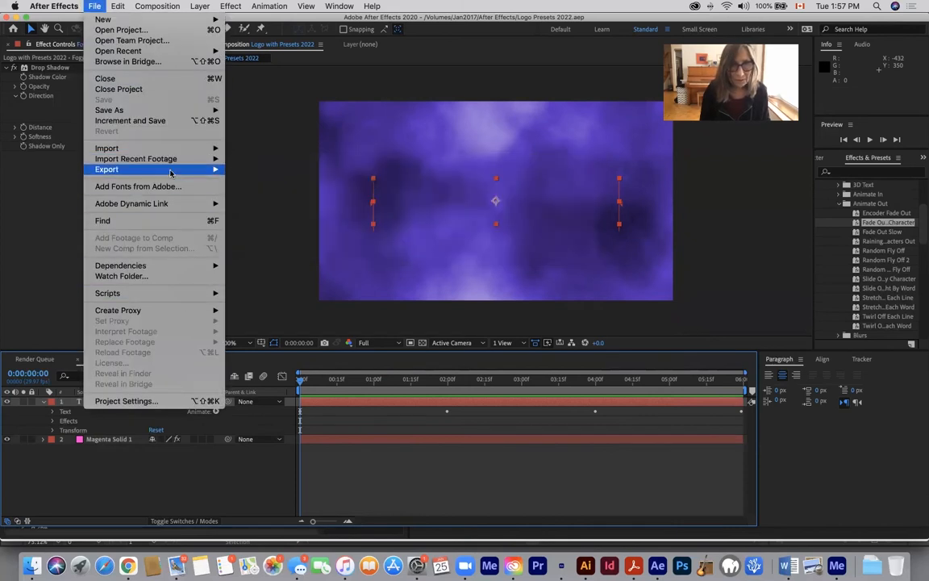
pyautogui.moveTo(170, 173)
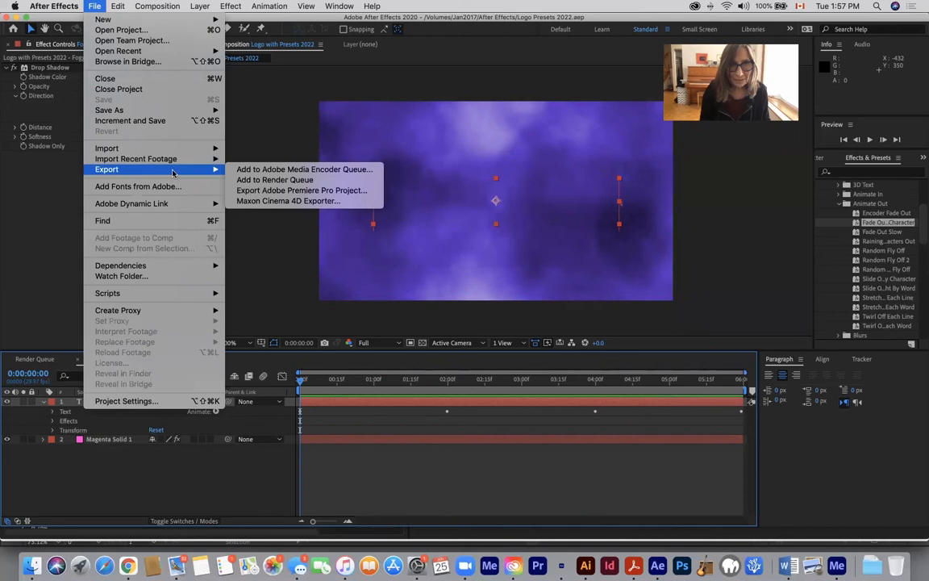
pyautogui.click(255, 170)
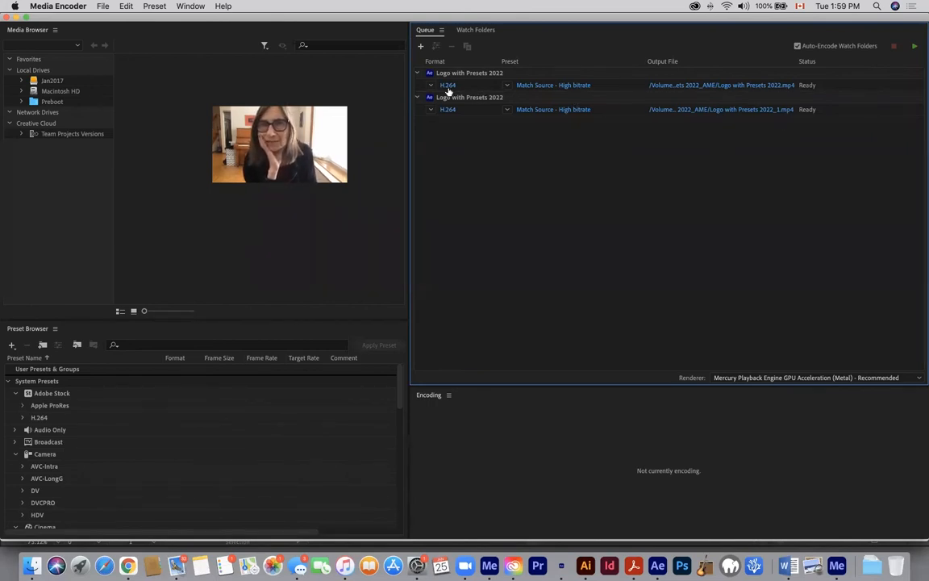
# Set the second queue item's output to the Desktop with the file name Logo with Presets 2022.mp4
pyautogui.click(702, 114)
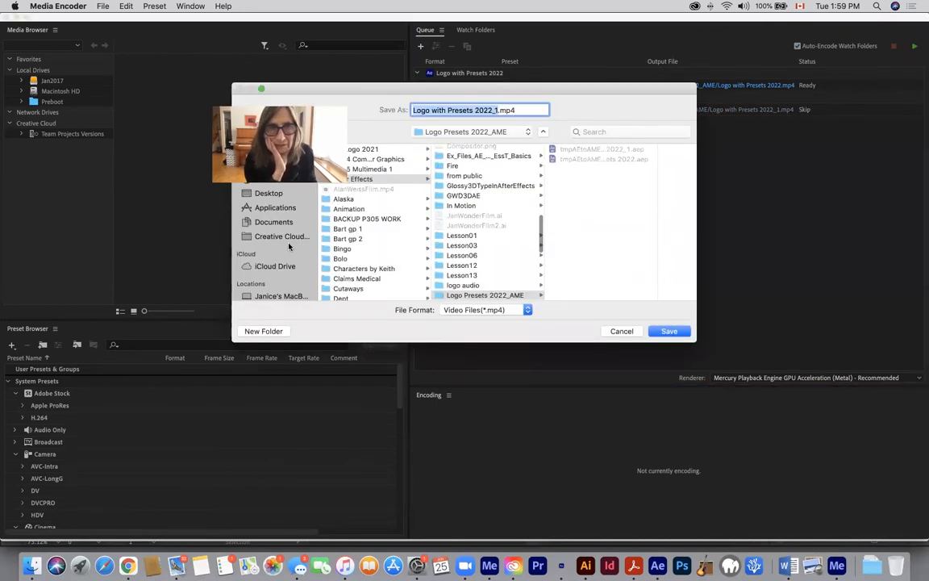
pyautogui.click(270, 194)
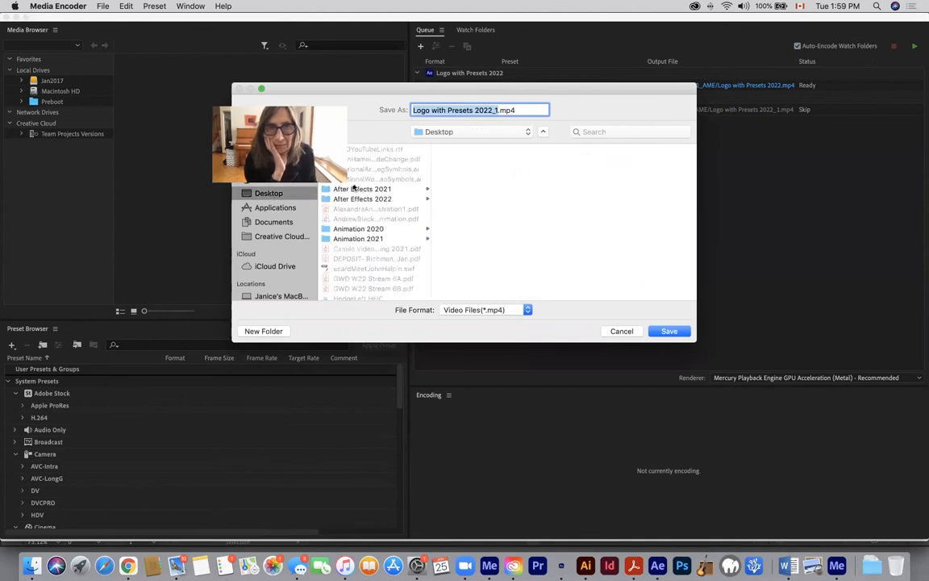
pyautogui.click(496, 110)
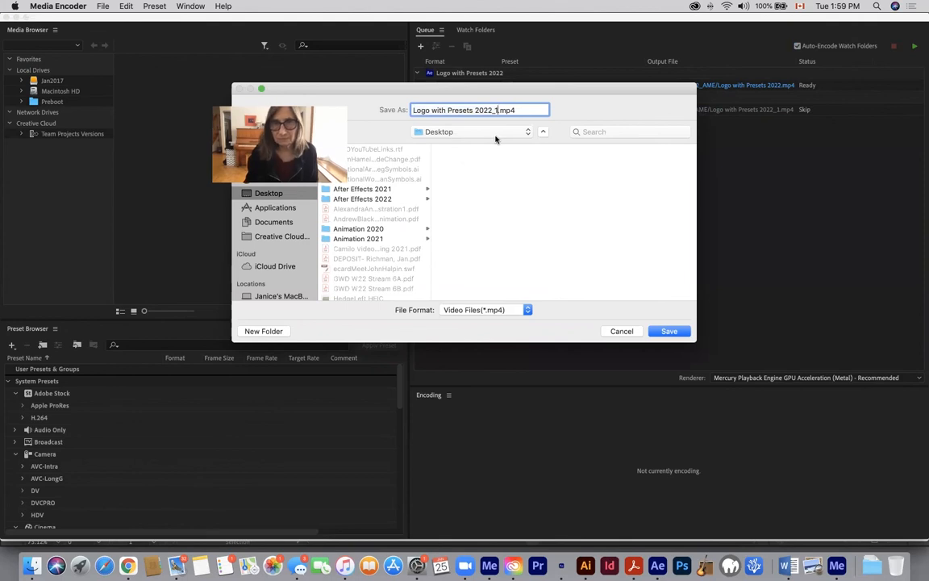
pyautogui.press('BackSpace')
pyautogui.press('BackSpace')
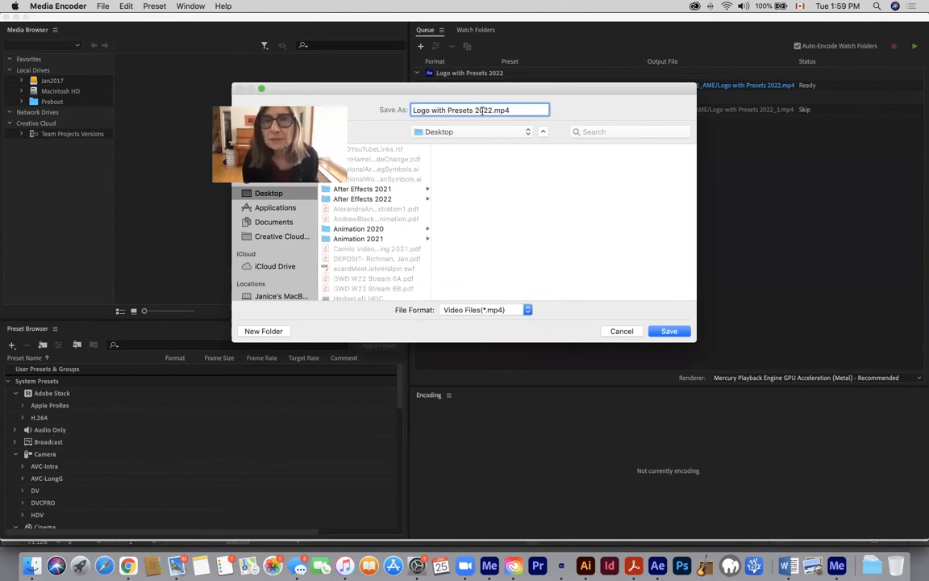
pyautogui.click(670, 333)
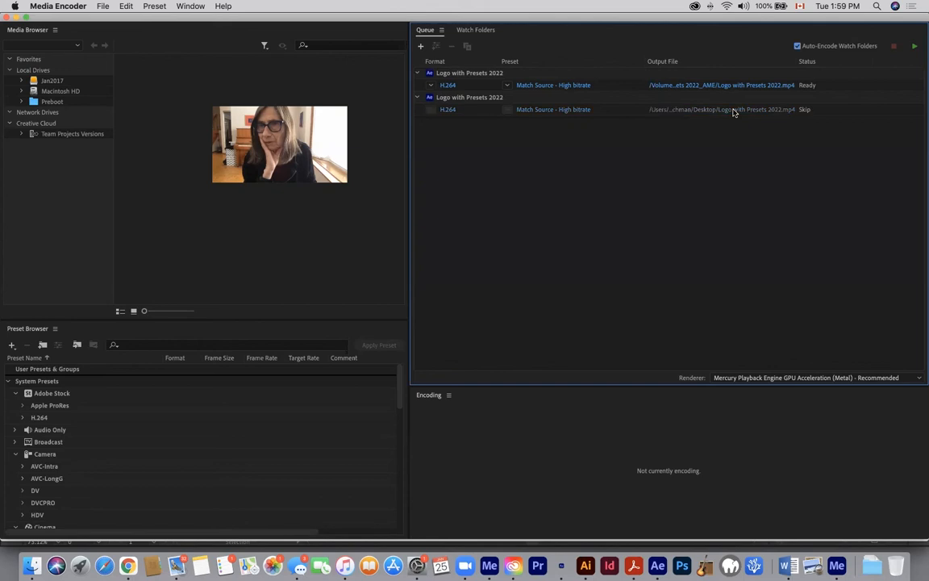
# Check the second item's output location without changing it, and start encoding both queued exports
pyautogui.click(733, 111)
pyautogui.click(622, 332)
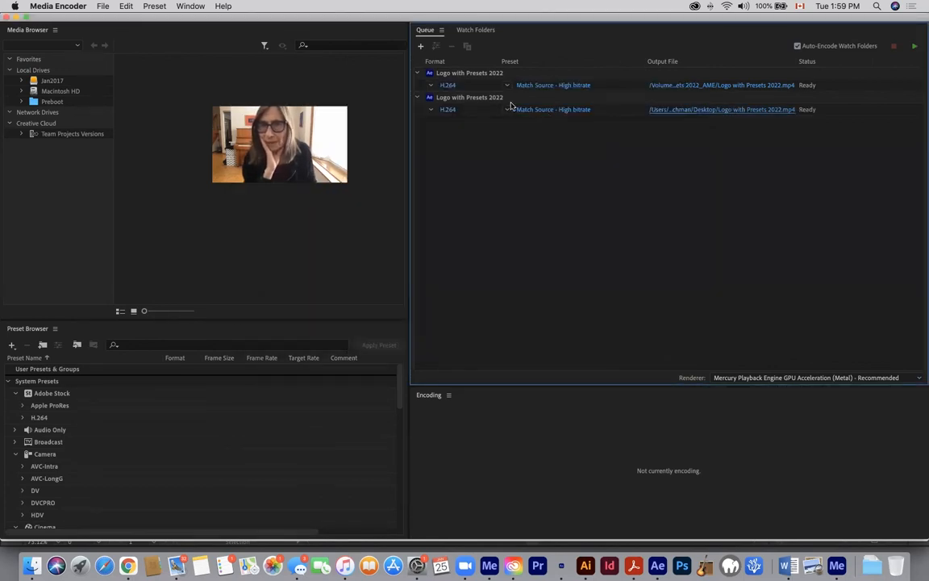
pyautogui.click(916, 46)
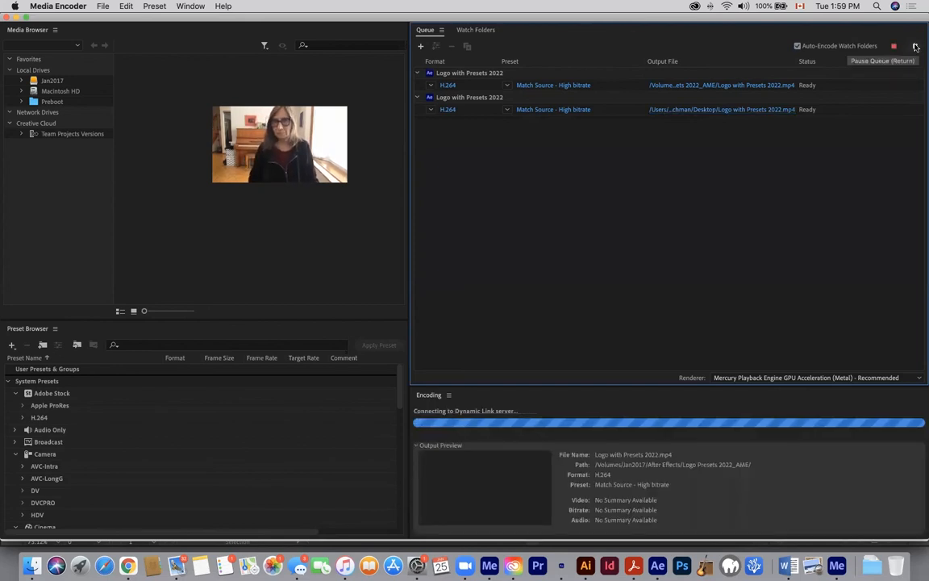
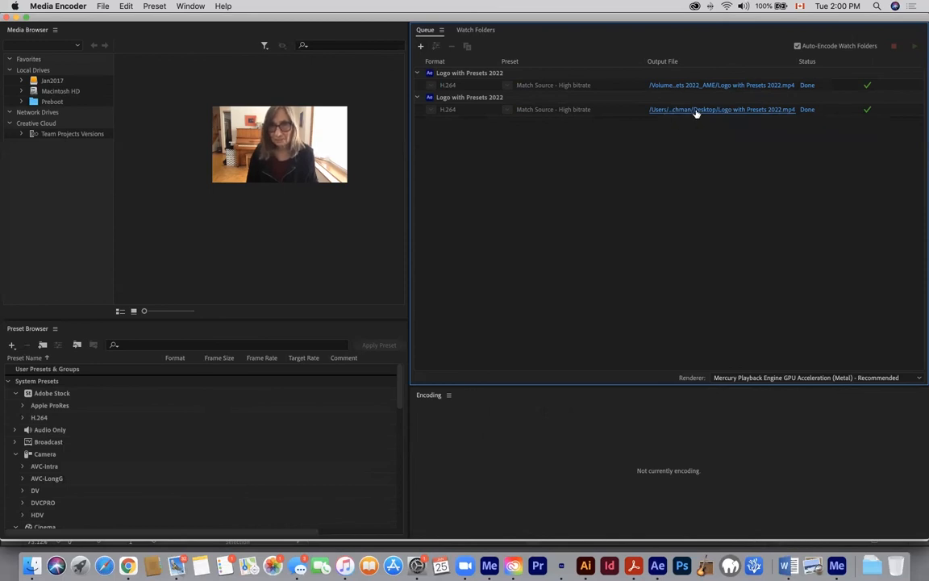
# Open the exported Logo with Presets 2022.mp4 from the Desktop in QuickTime Player, play it through and close it
pyautogui.click(696, 113)
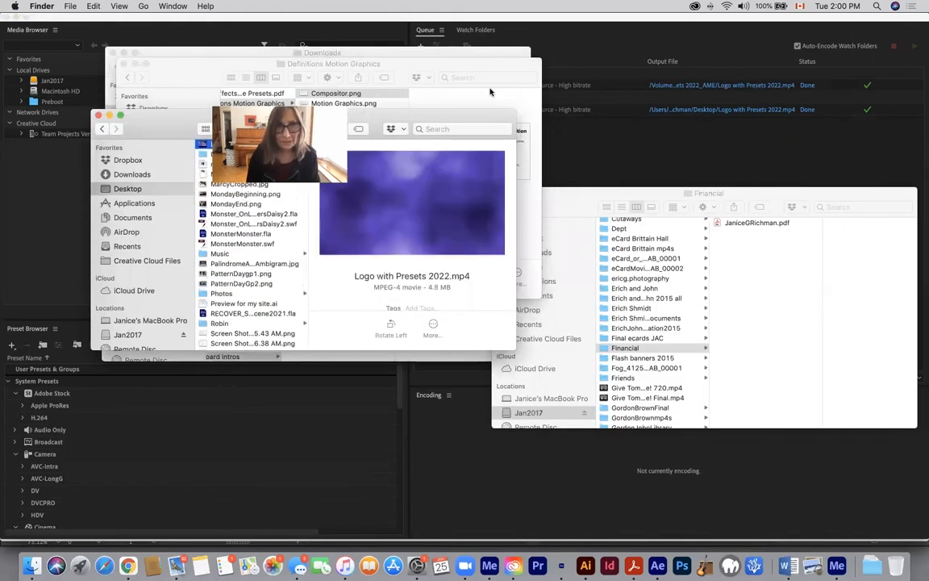
pyautogui.rightClick(204, 145)
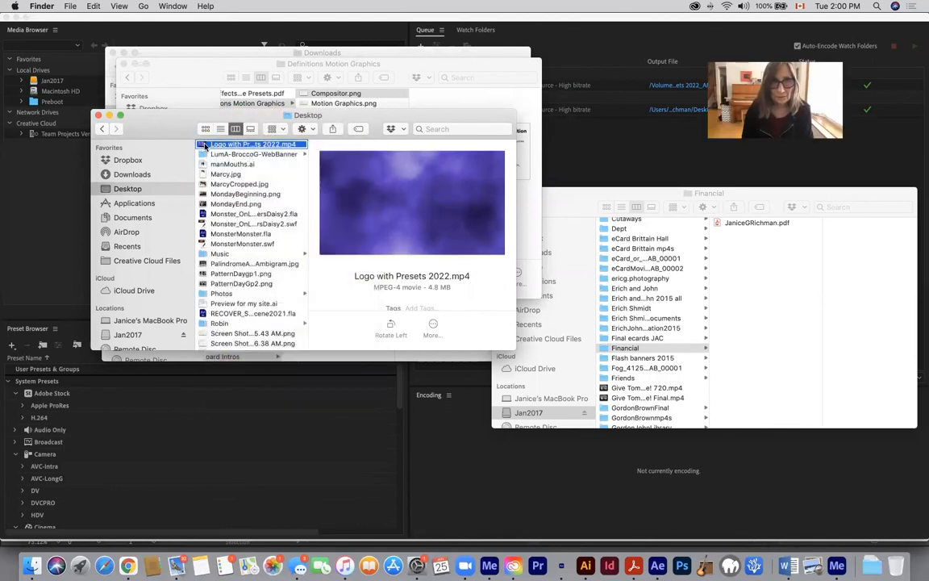
pyautogui.doubleClick(215, 146)
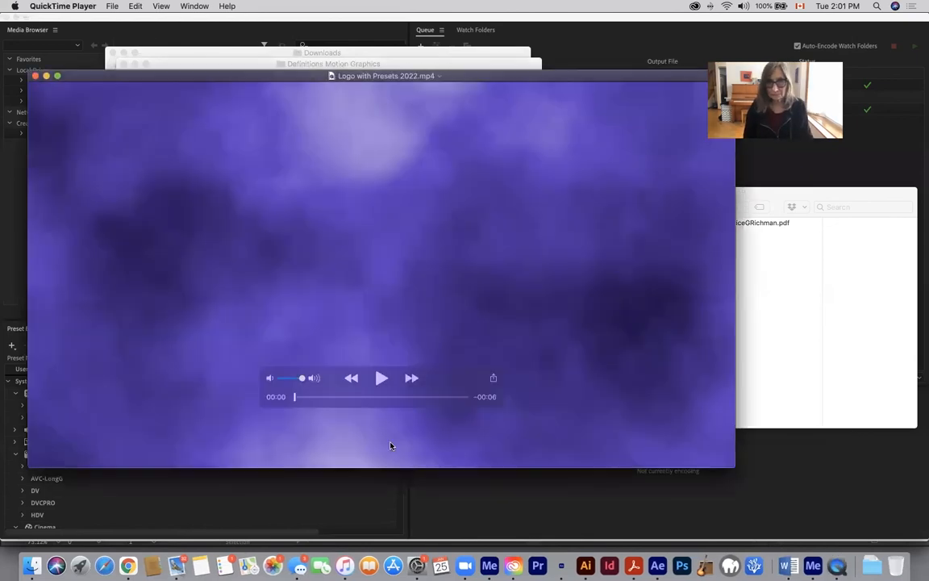
pyautogui.click(379, 381)
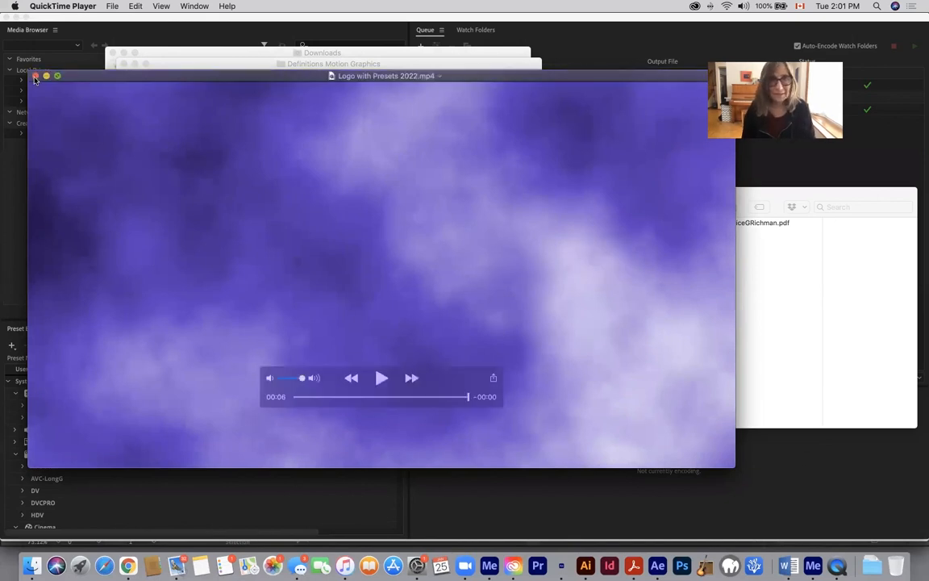
pyautogui.click(35, 76)
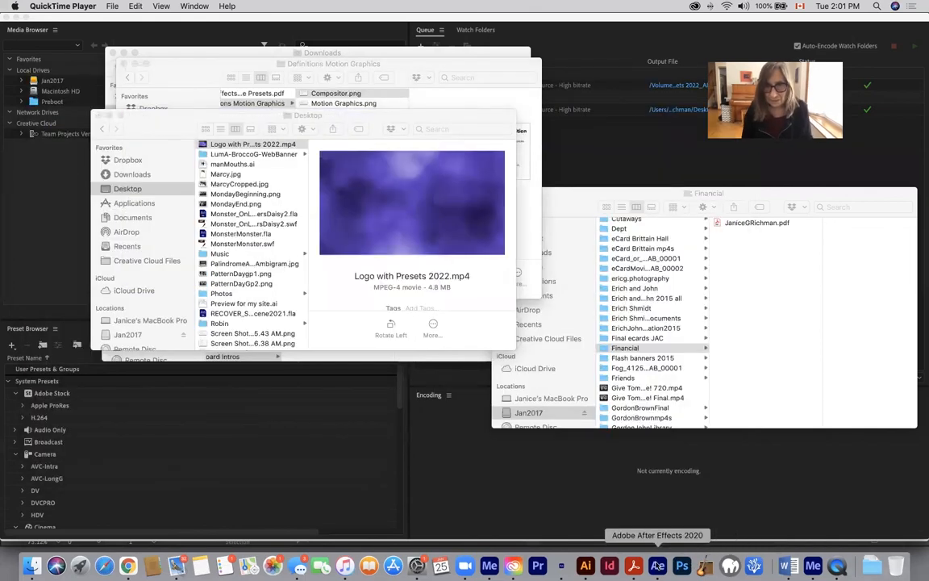
# Switch back to After Effects and set the logo composition's duration to 0:00:08:00
pyautogui.click(657, 565)
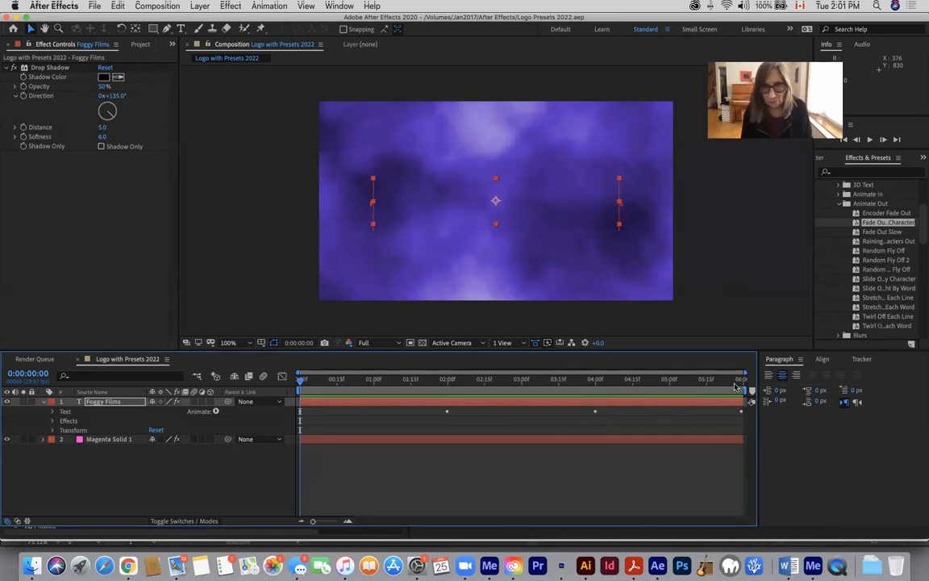
pyautogui.click(172, 7)
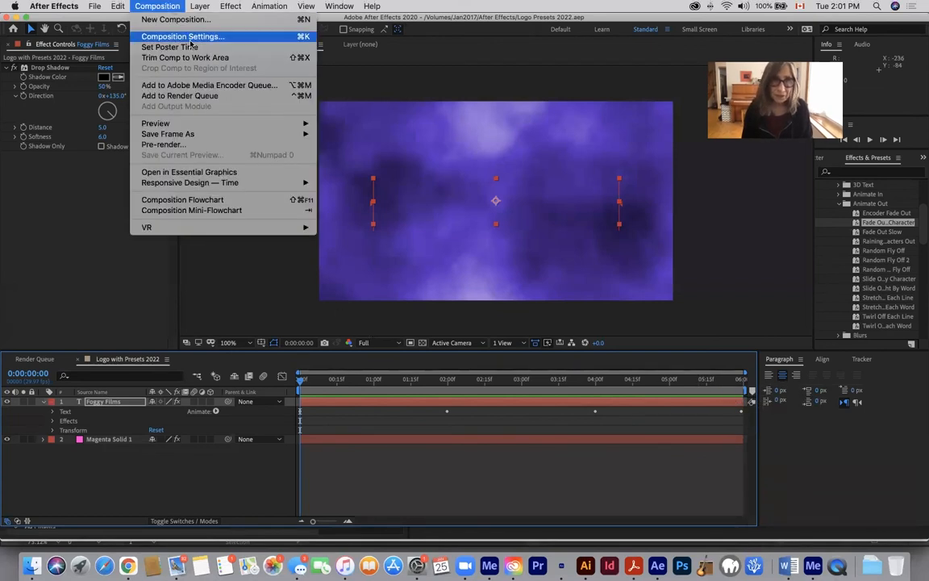
pyautogui.moveTo(94, 7)
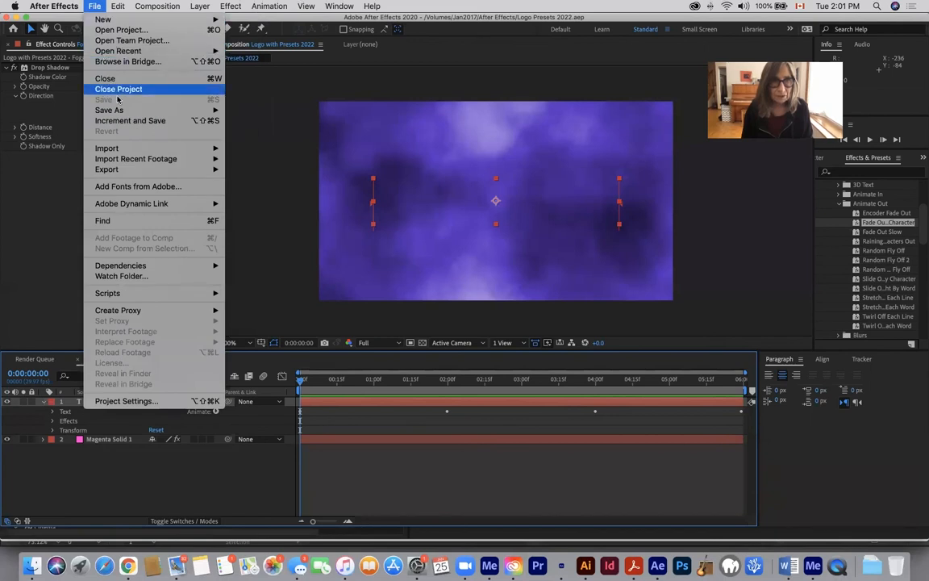
pyautogui.moveTo(157, 6)
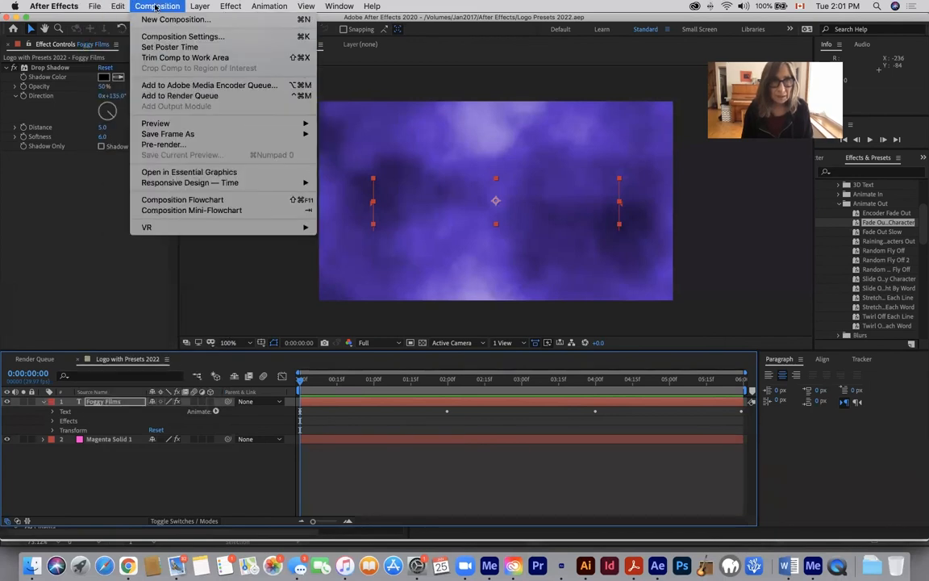
pyautogui.click(181, 38)
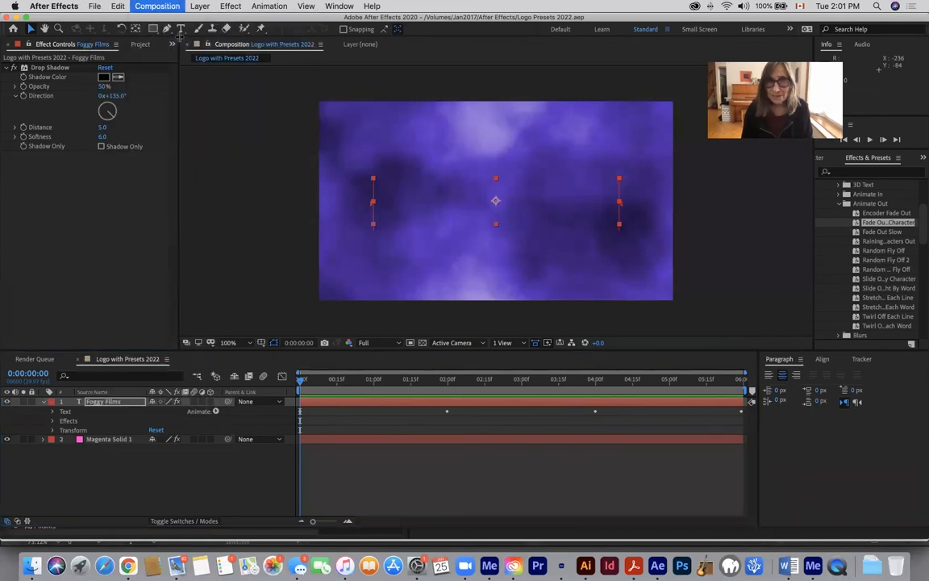
pyautogui.click(392, 321)
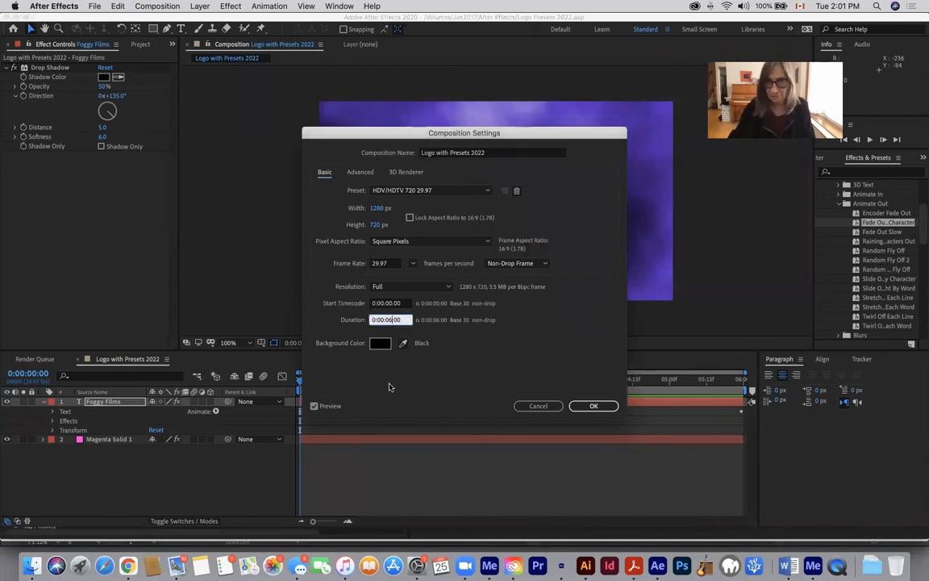
pyautogui.write('8')
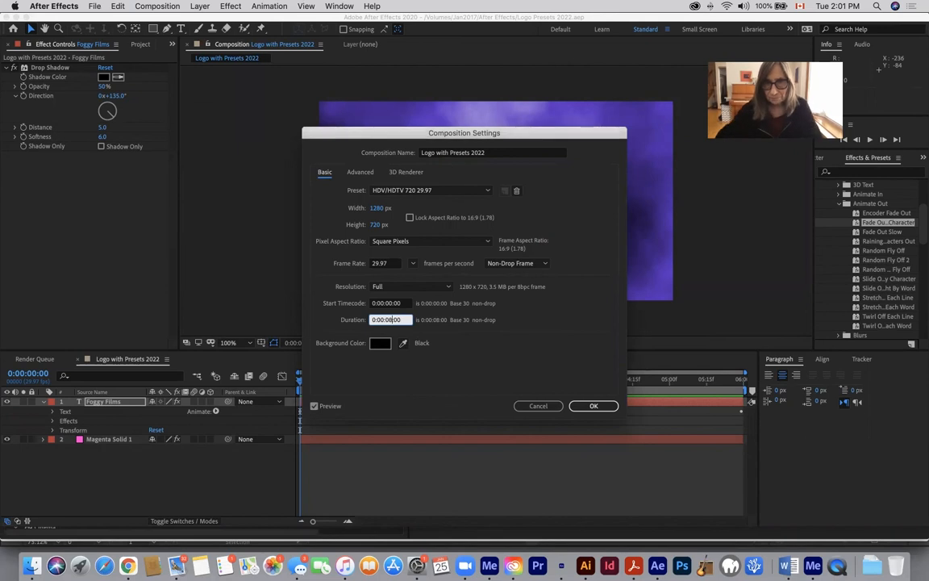
pyautogui.click(593, 406)
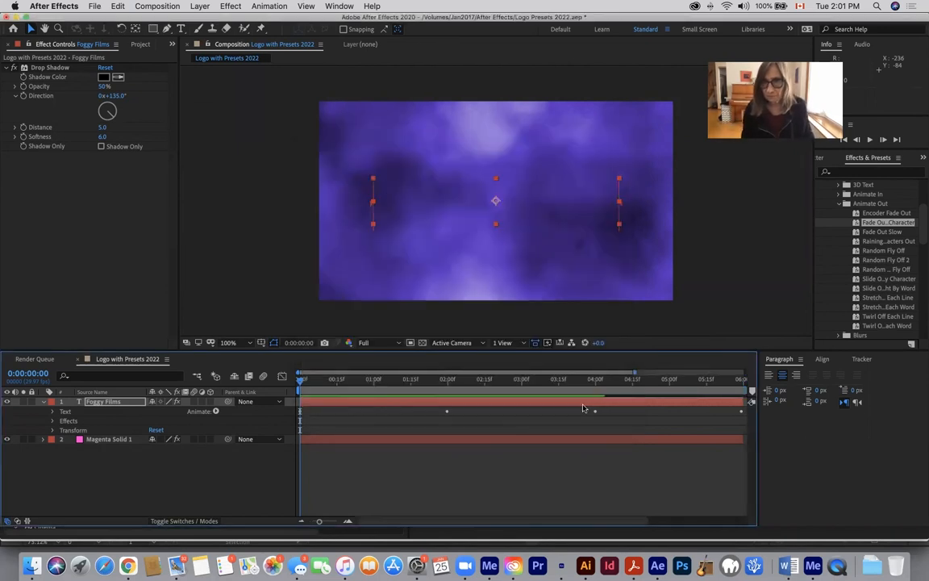
# Extend the Magenta Solid 1 and Foggy Films layers to the end of the 8-second composition
pyautogui.hscroll(5, 519, 422)
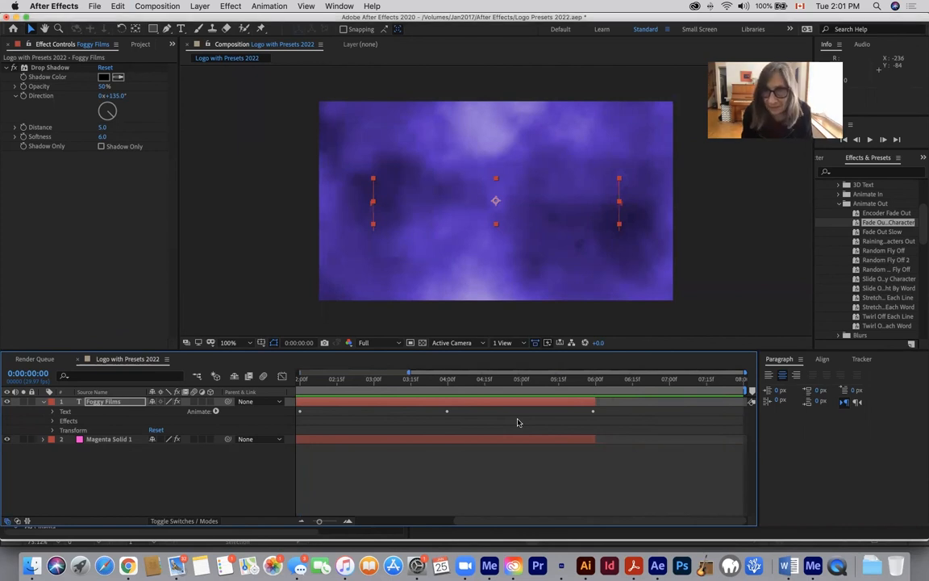
pyautogui.click(584, 441)
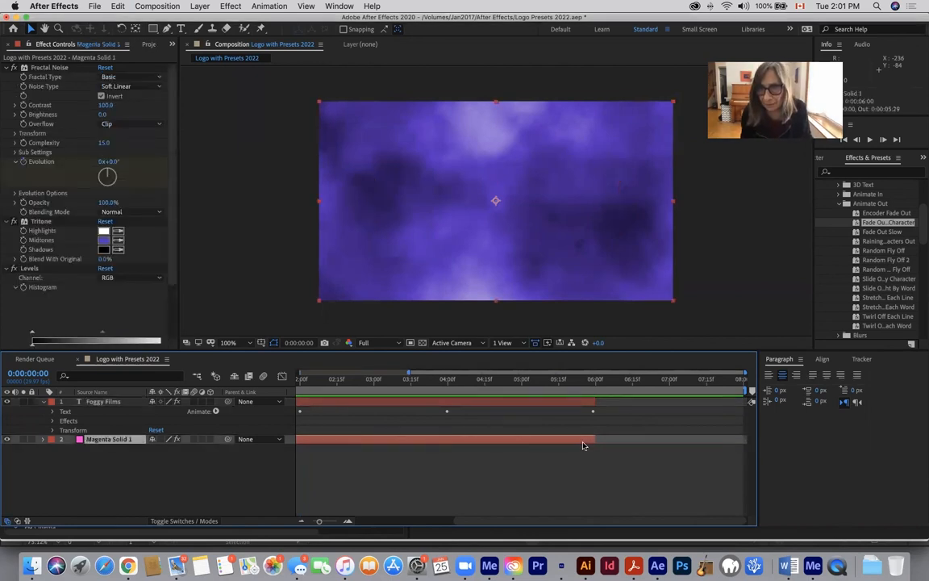
pyautogui.moveTo(609, 440); pyautogui.dragTo(747, 440)
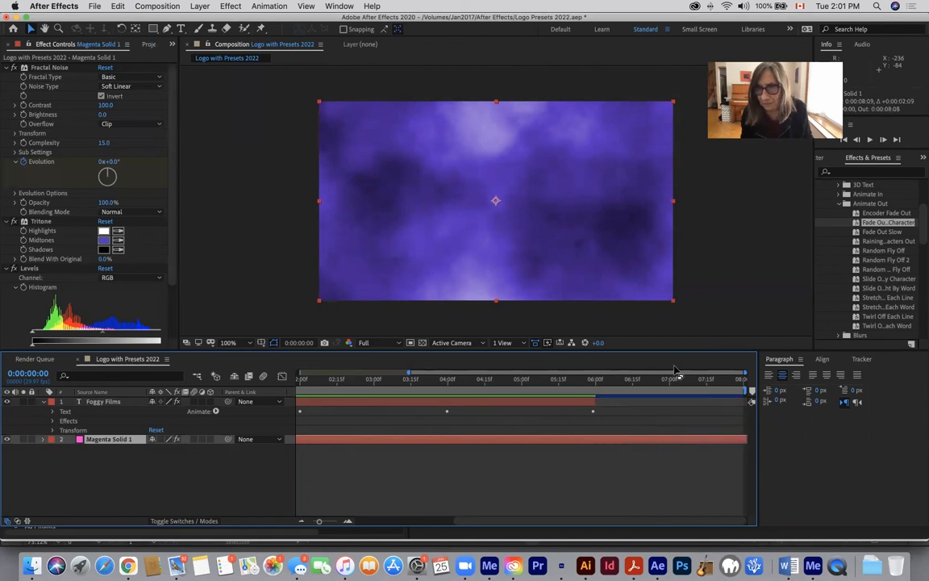
pyautogui.click(593, 401)
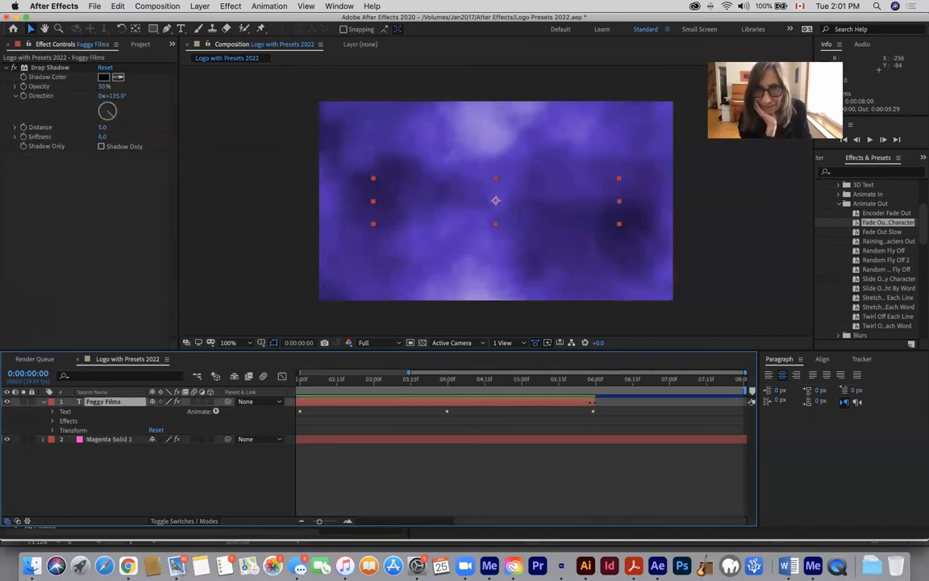
pyautogui.moveTo(609, 401); pyautogui.dragTo(747, 400)
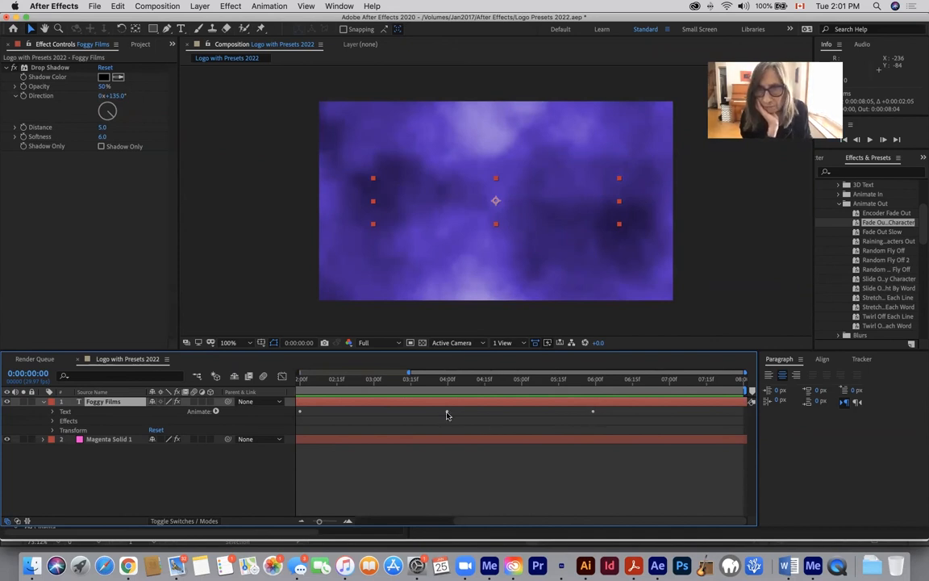
# Reveal the layers' keyframes and move the text fade-out's two Start keyframes to 0:00:04:29 and 0:00:07:01
pyautogui.click(447, 413)
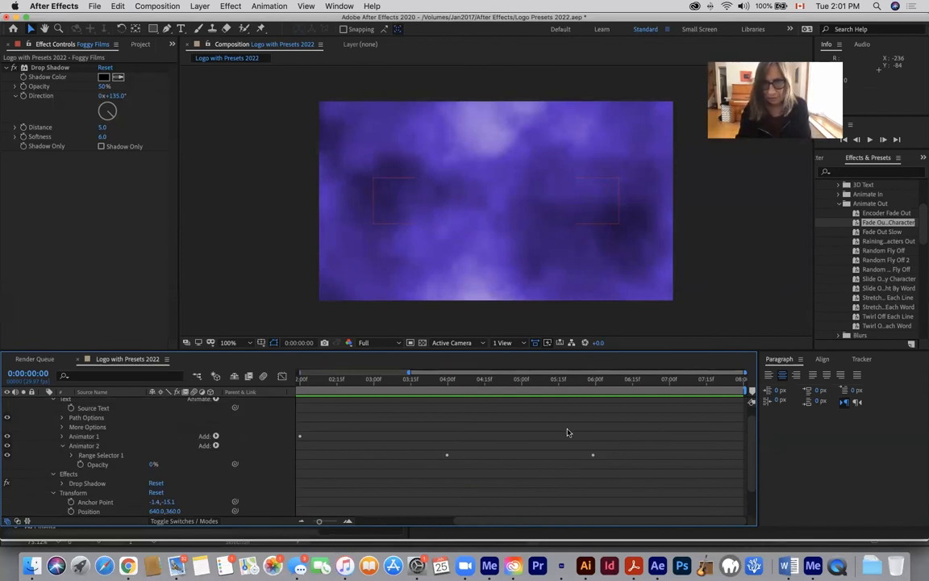
pyautogui.press('u')
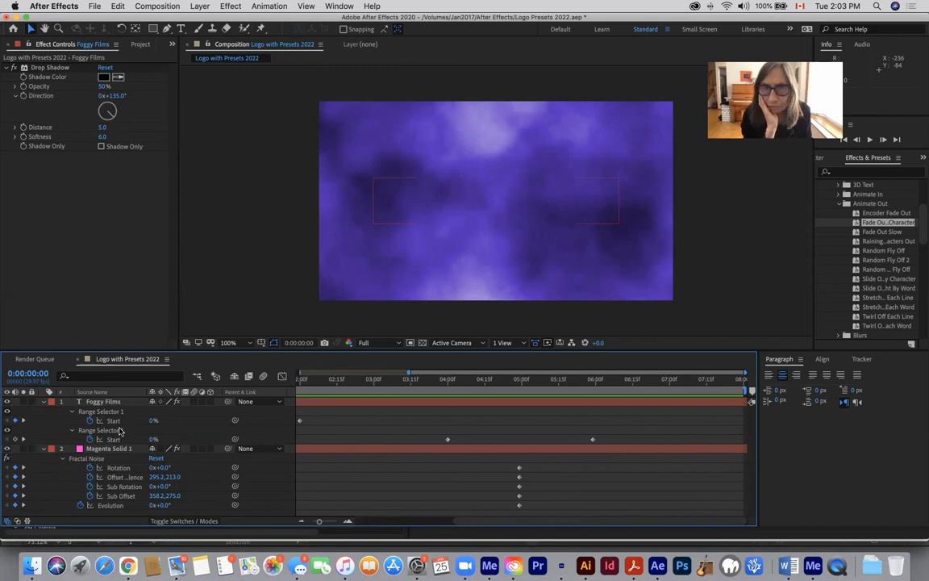
pyautogui.moveTo(594, 443); pyautogui.dragTo(672, 440)
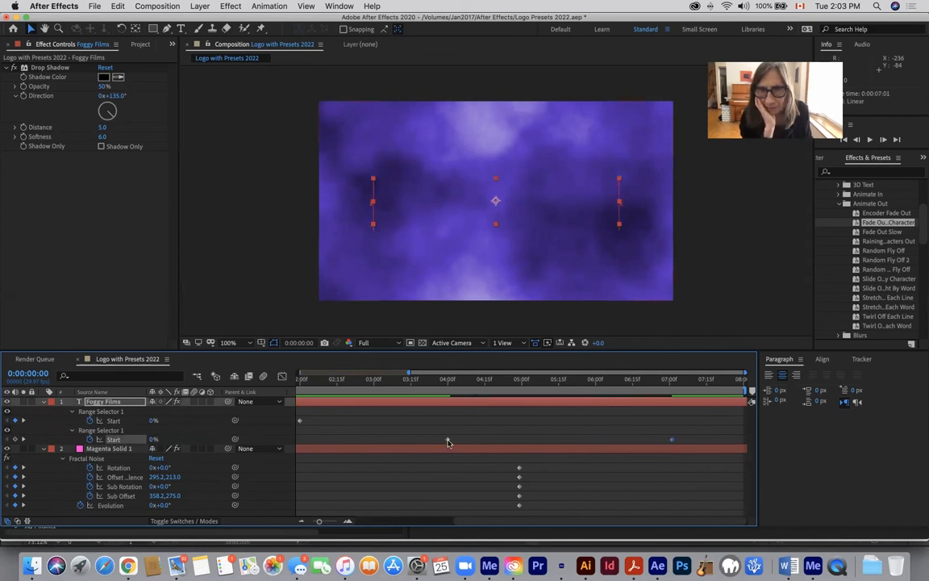
pyautogui.moveTo(450, 443)
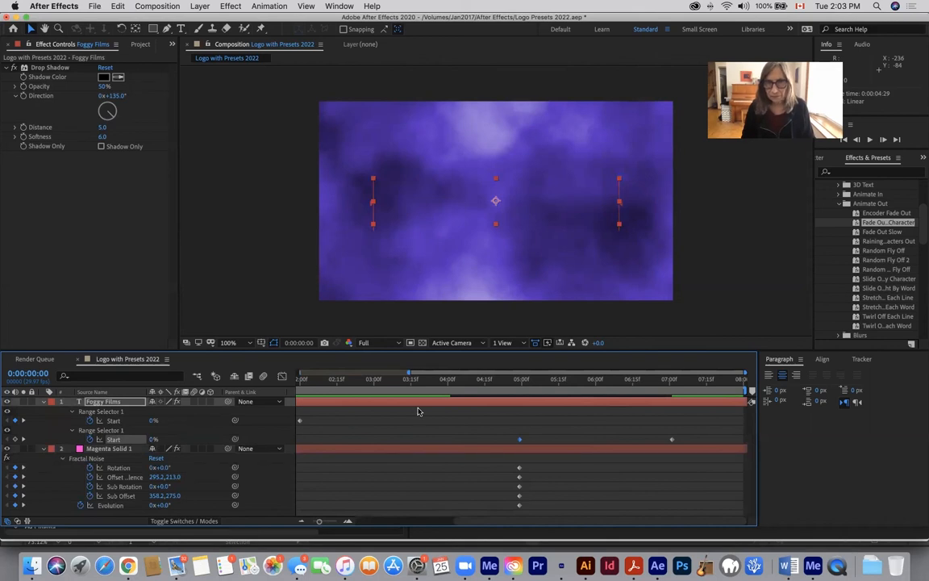
# Preview the retimed Foggy Films animation and stop playback during the text's fade-out
pyautogui.hscroll(-5, 418, 411)
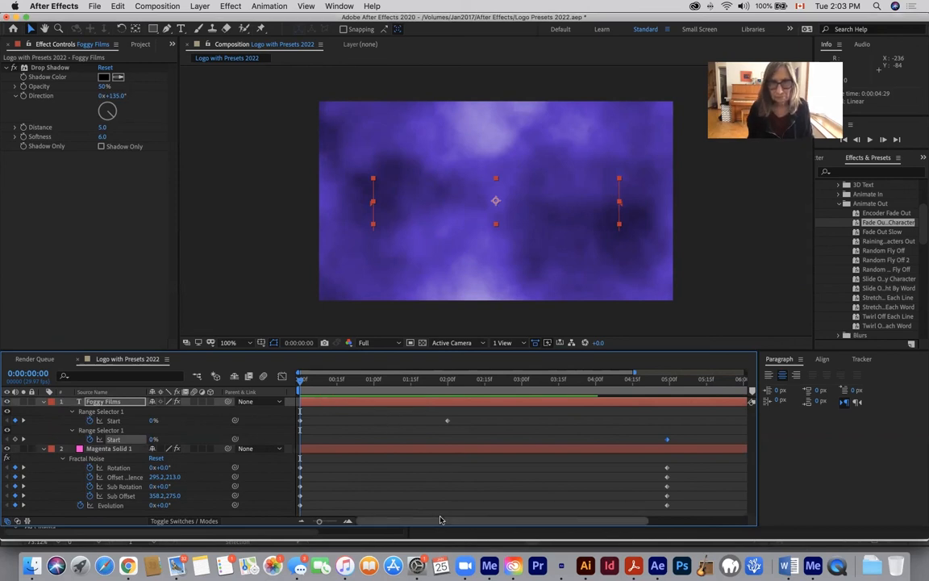
pyautogui.hscroll(2, 444, 517)
pyautogui.press('space')
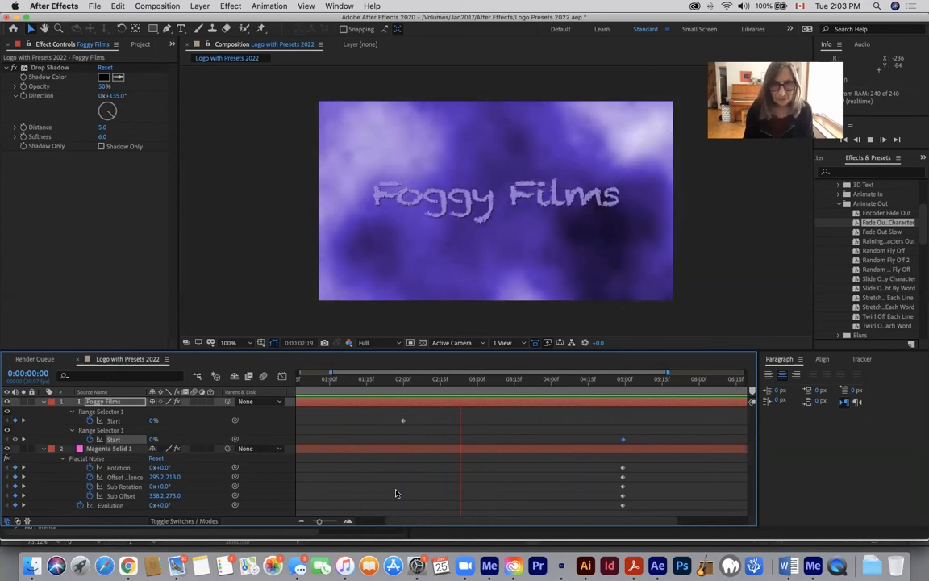
pyautogui.press('space')
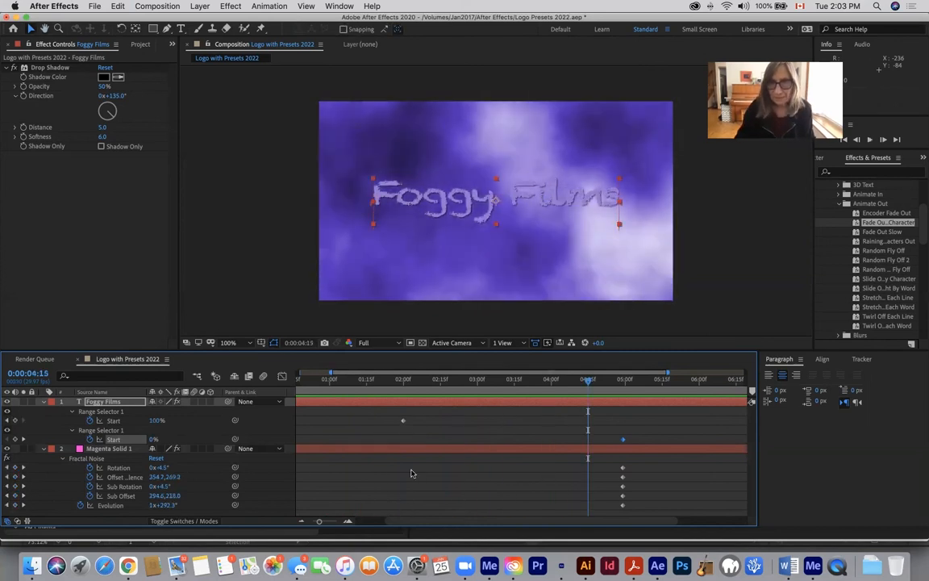